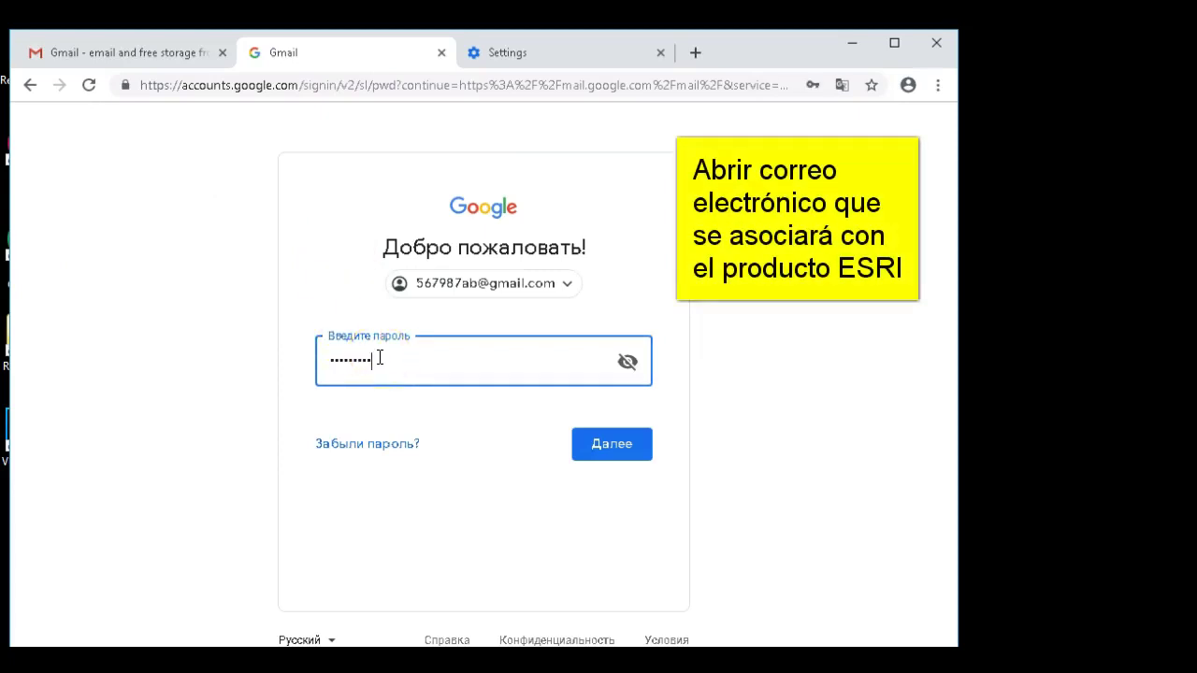
- Sign in to Gmail with the password, dismiss the save-password offer, and start a new tab
{"action": "left_click", "coordinate": [602, 455]}
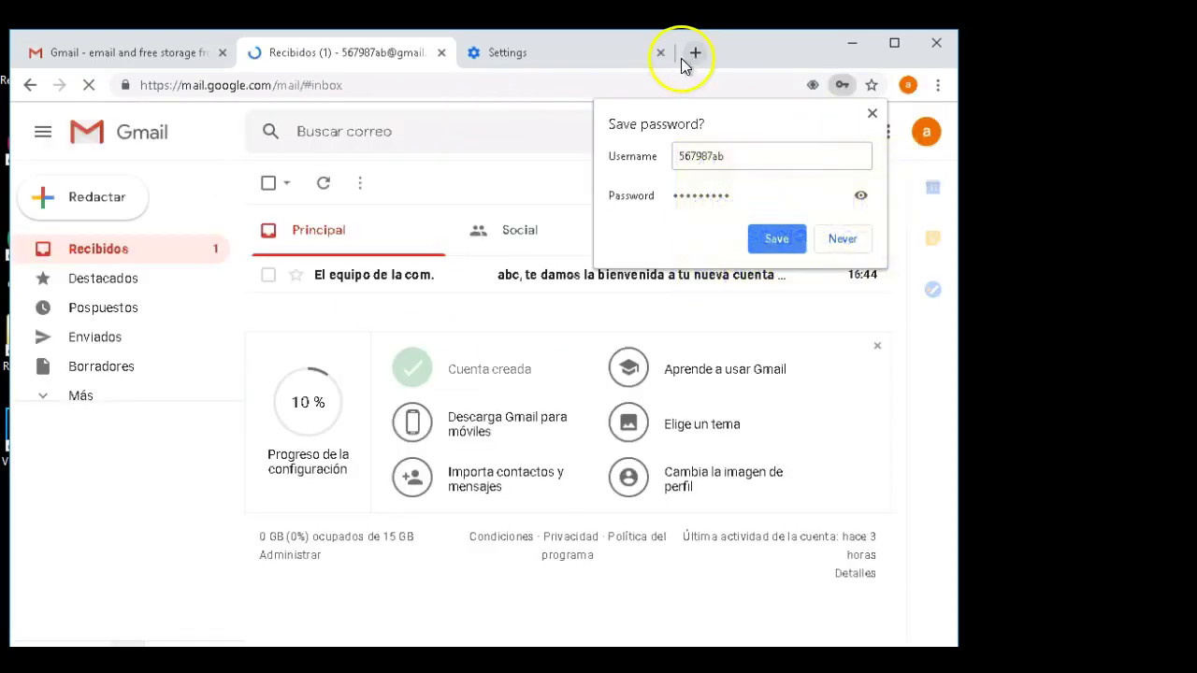
{"action": "left_click", "coordinate": [871, 114]}
{"action": "left_click", "coordinate": [256, 56]}
- Search for ArcGIS Pro, open its product page, then the Esri free 21-day trial sign-up page
{"action": "type", "text": "arcgis pro"}
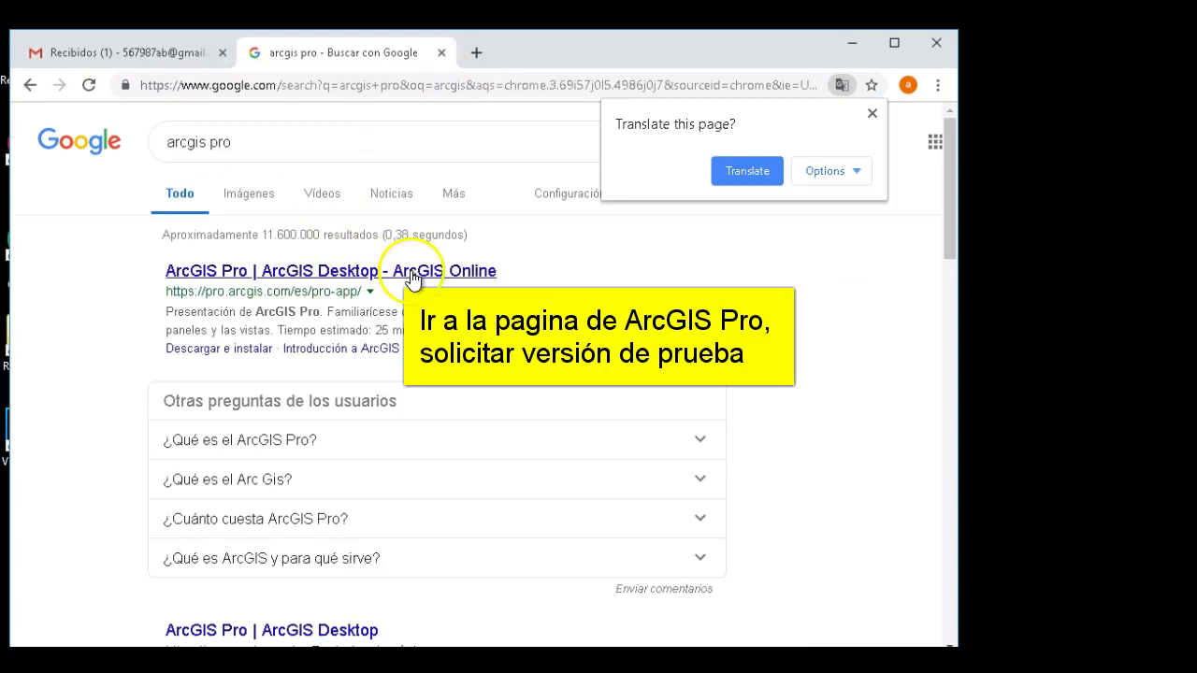
{"action": "left_click", "coordinate": [364, 270]}
{"action": "left_click_drag", "start_coordinate": [964, 276], "coordinate": [1185, 279]}
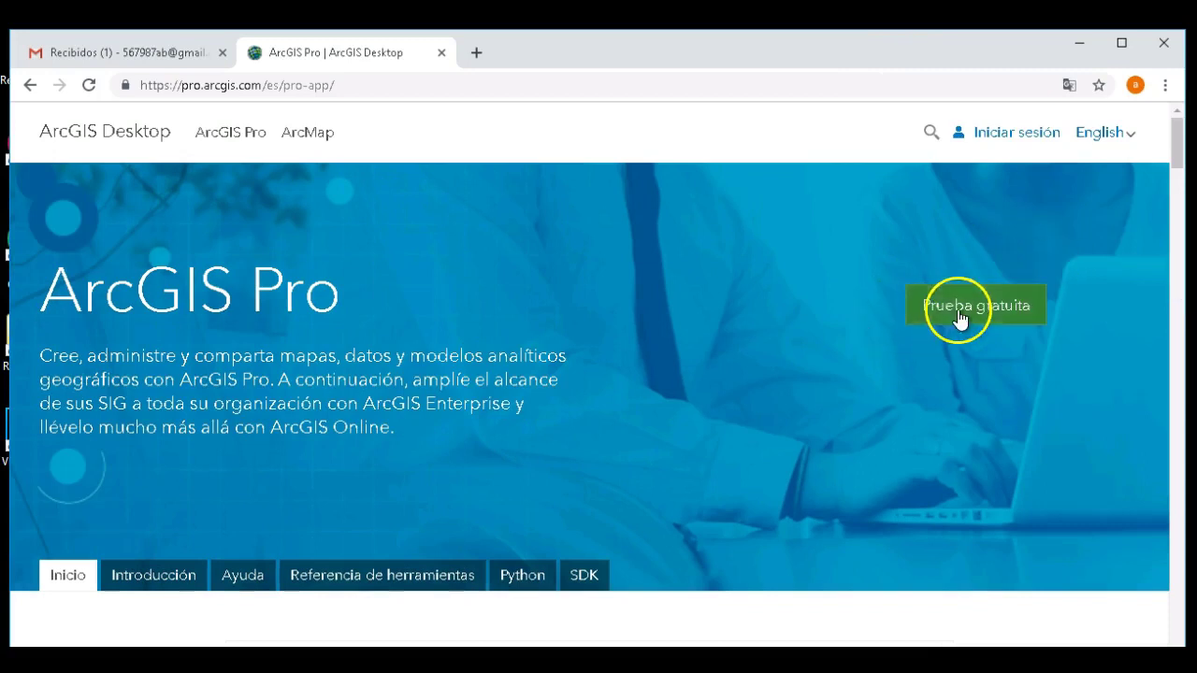
{"action": "left_click", "coordinate": [958, 317]}
{"action": "scroll", "coordinate": [794, 497], "scroll_direction": "down", "scroll_amount": 1}
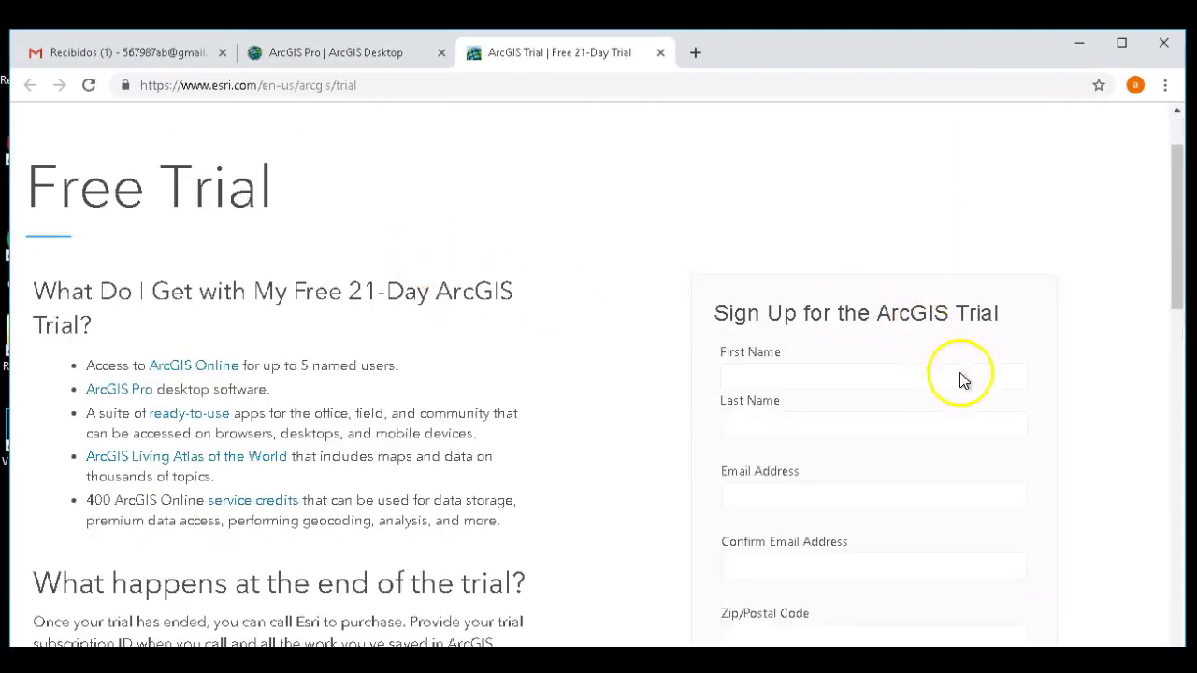
- Fill in the first and last name, e-mail and its confirmation, postal code and phone number
{"action": "left_click", "coordinate": [772, 376]}
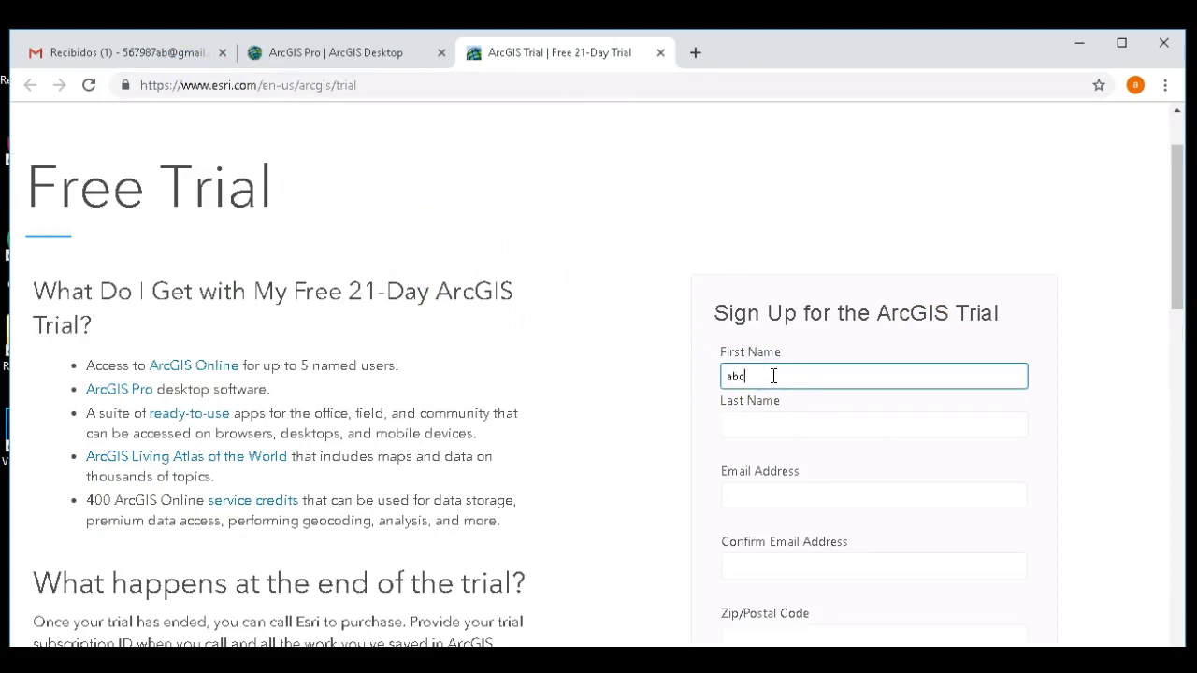
{"action": "left_click", "coordinate": [776, 428]}
{"action": "type", "text": "123"}
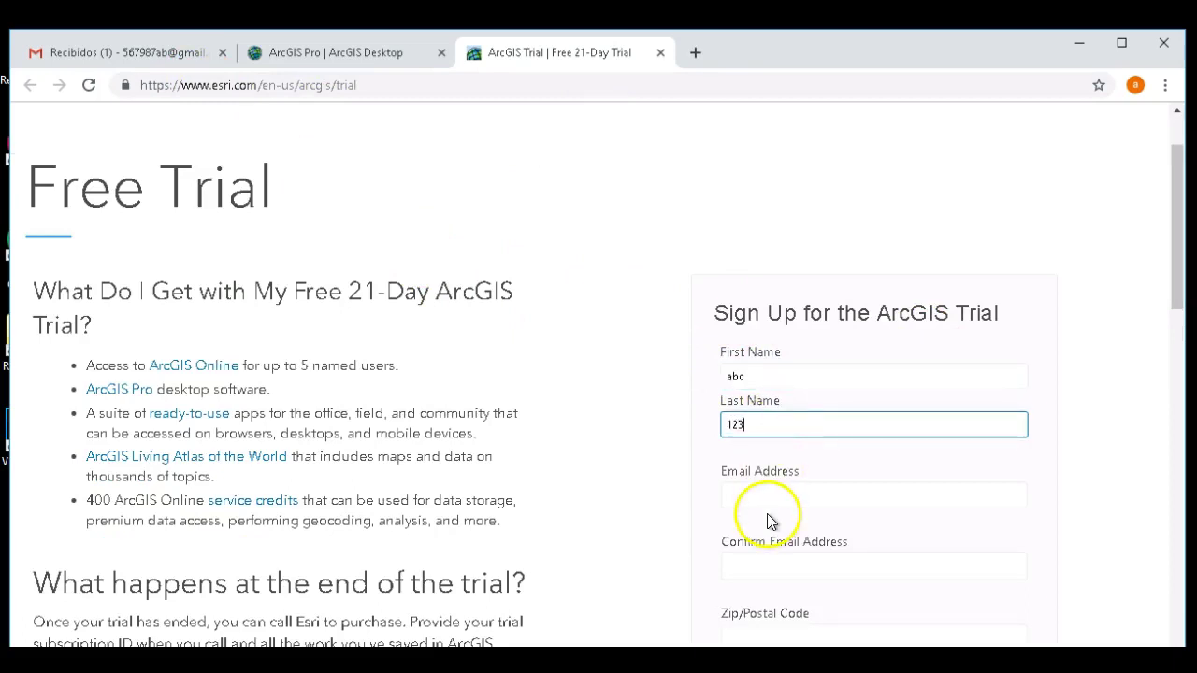
{"action": "key", "text": "ctrl+v"}
{"action": "left_click", "coordinate": [747, 563]}
{"action": "key", "text": "ctrl+v"}
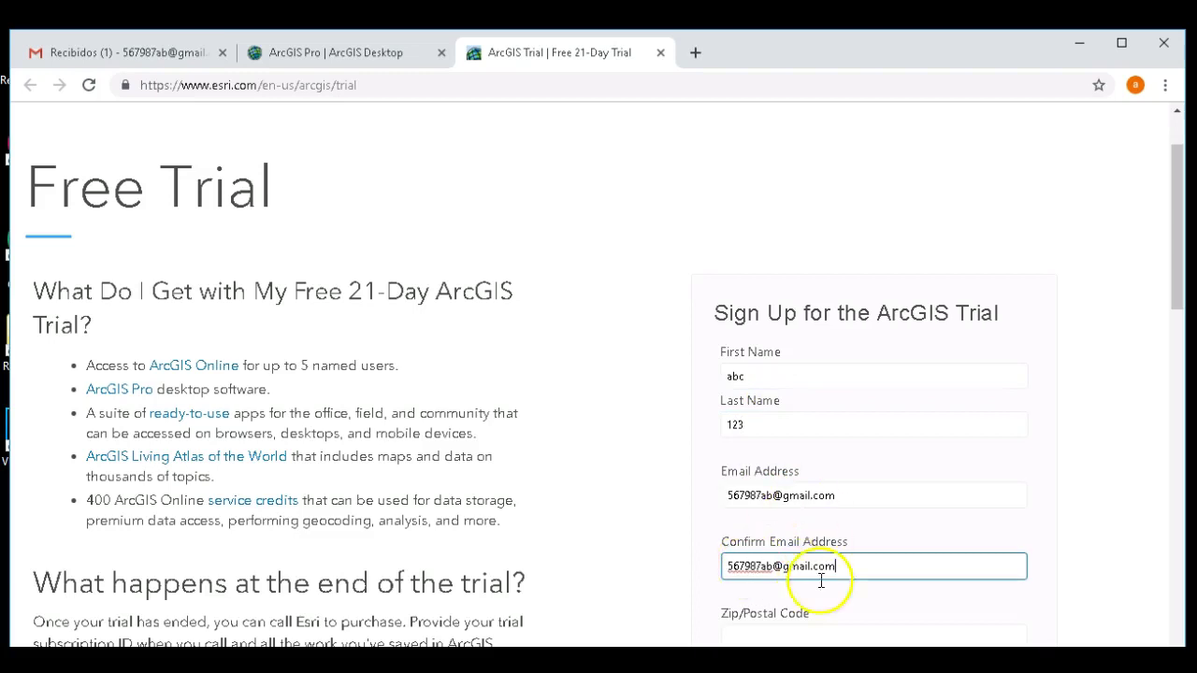
{"action": "scroll", "coordinate": [818, 549], "scroll_direction": "down", "scroll_amount": 2}
{"action": "left_click", "coordinate": [762, 449]}
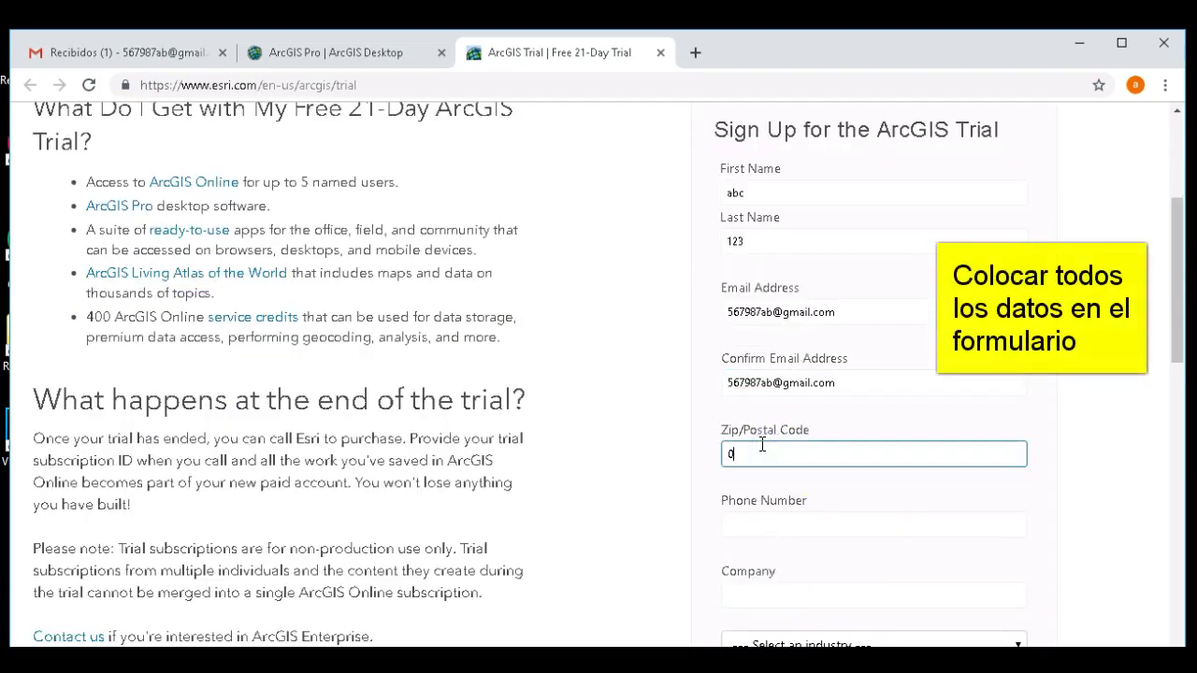
{"action": "left_click", "coordinate": [753, 532]}
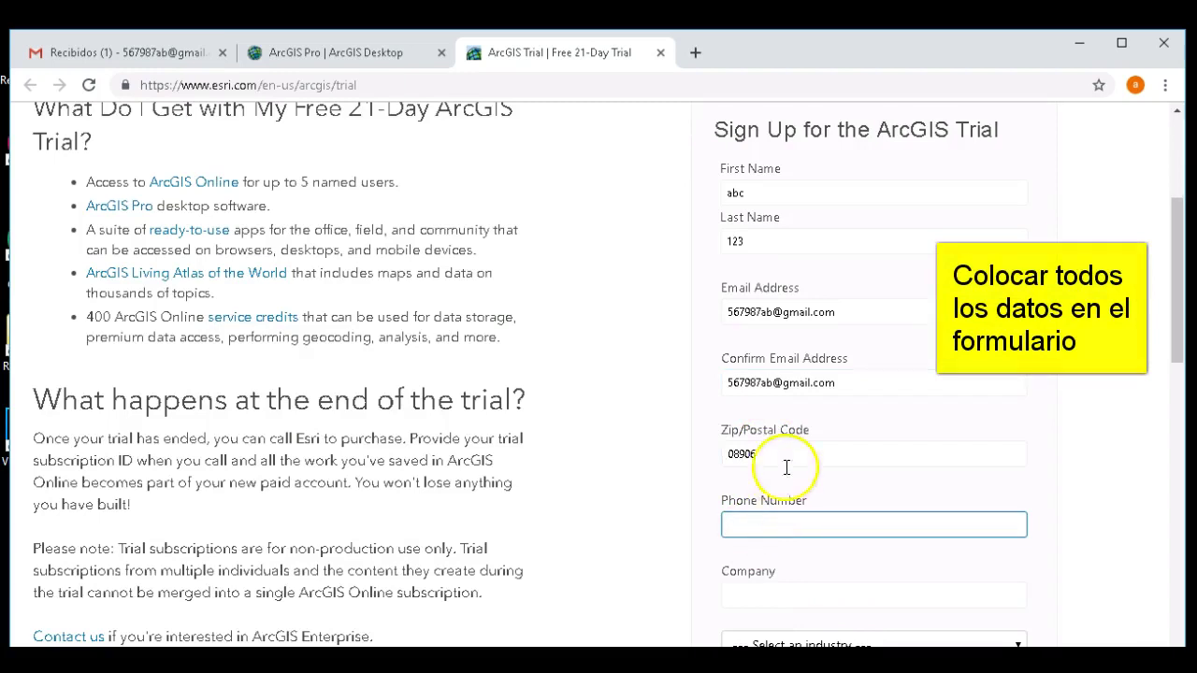
{"action": "scroll", "coordinate": [786, 481], "scroll_direction": "down", "scroll_amount": 2}
- Enter company 'geofumadas', choose industry GIS and IT and role GIS Analyst, then submit
{"action": "left_click", "coordinate": [768, 408]}
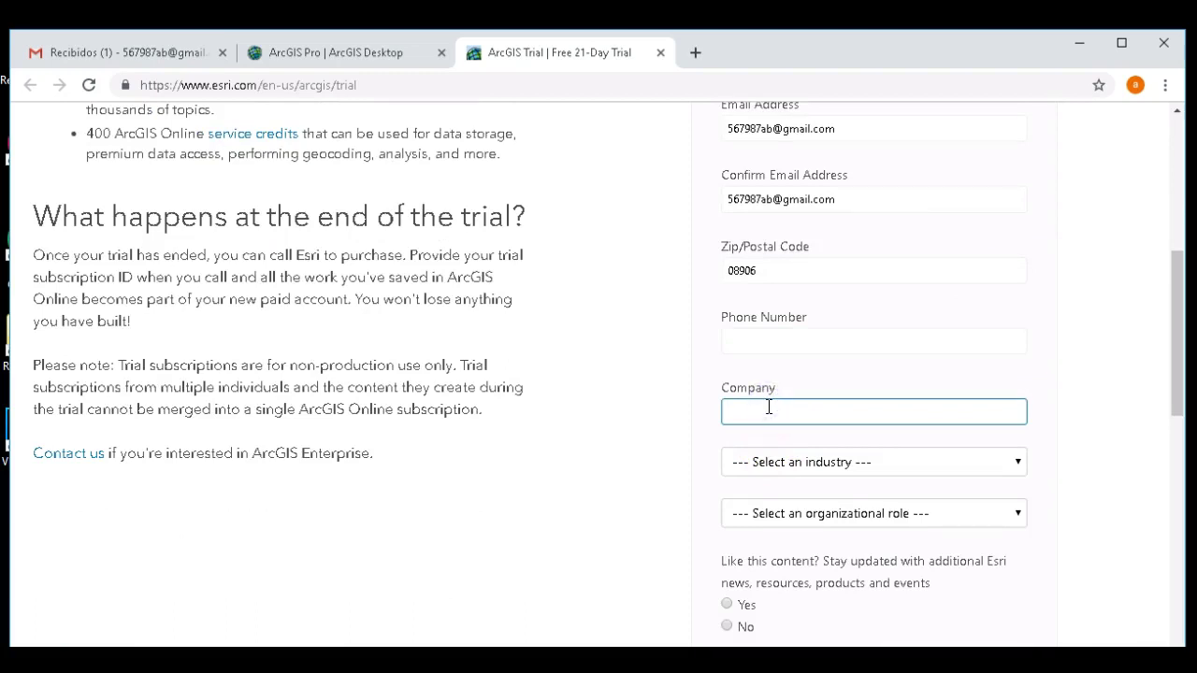
{"action": "type", "text": "geofumadas"}
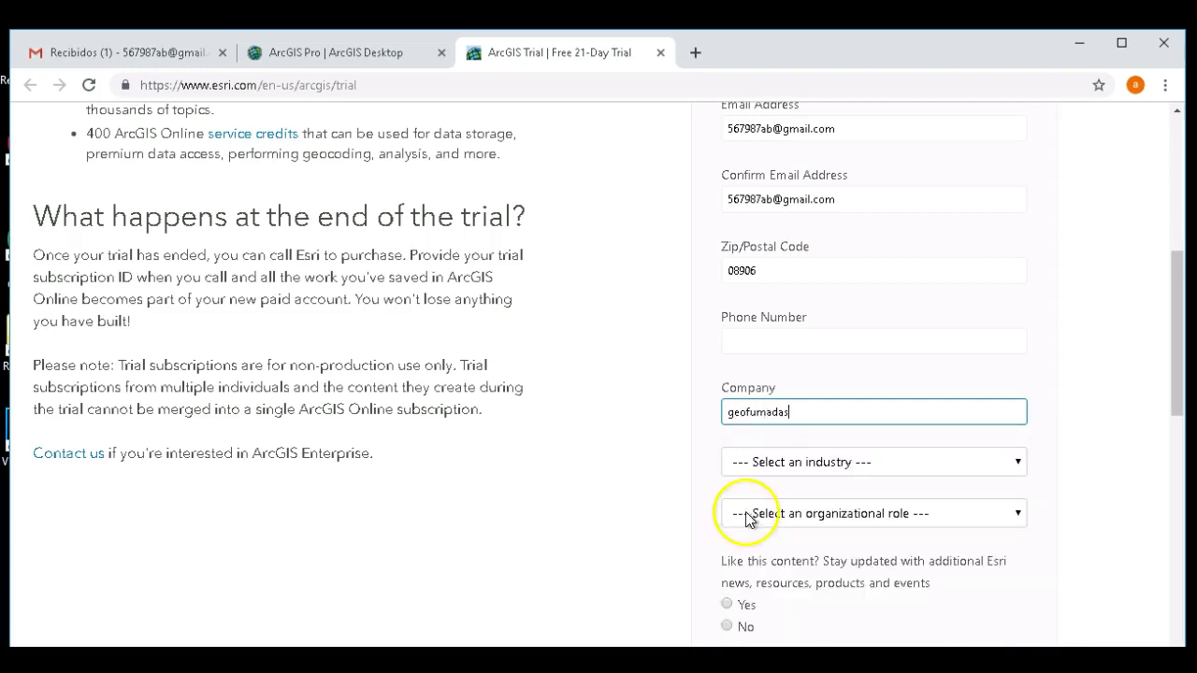
{"action": "left_click", "coordinate": [811, 472]}
{"action": "left_click", "coordinate": [849, 402]}
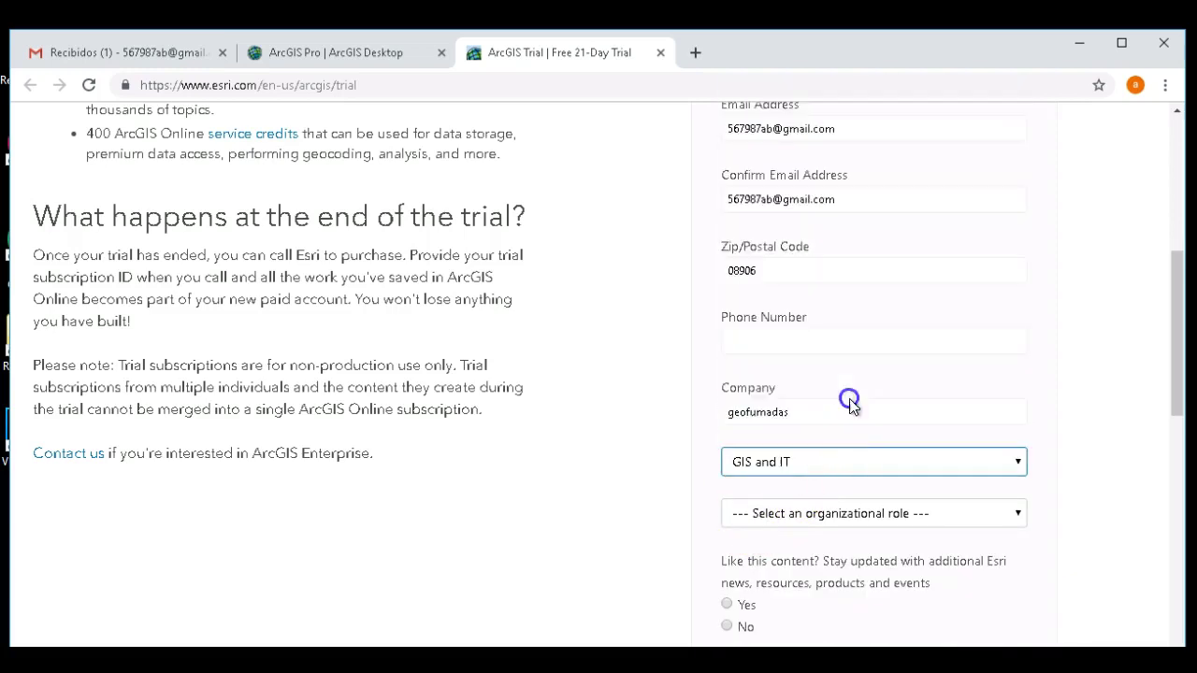
{"action": "left_click", "coordinate": [841, 510]}
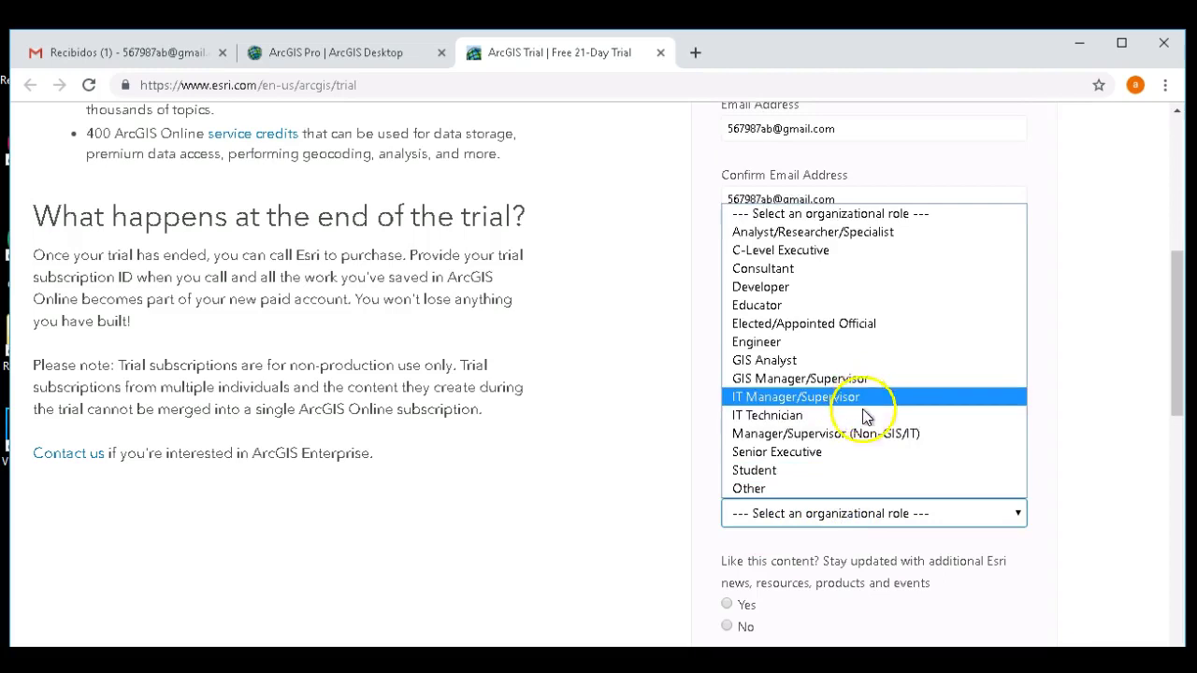
{"action": "left_click", "coordinate": [865, 360]}
{"action": "scroll", "coordinate": [862, 518], "scroll_direction": "down", "scroll_amount": 2}
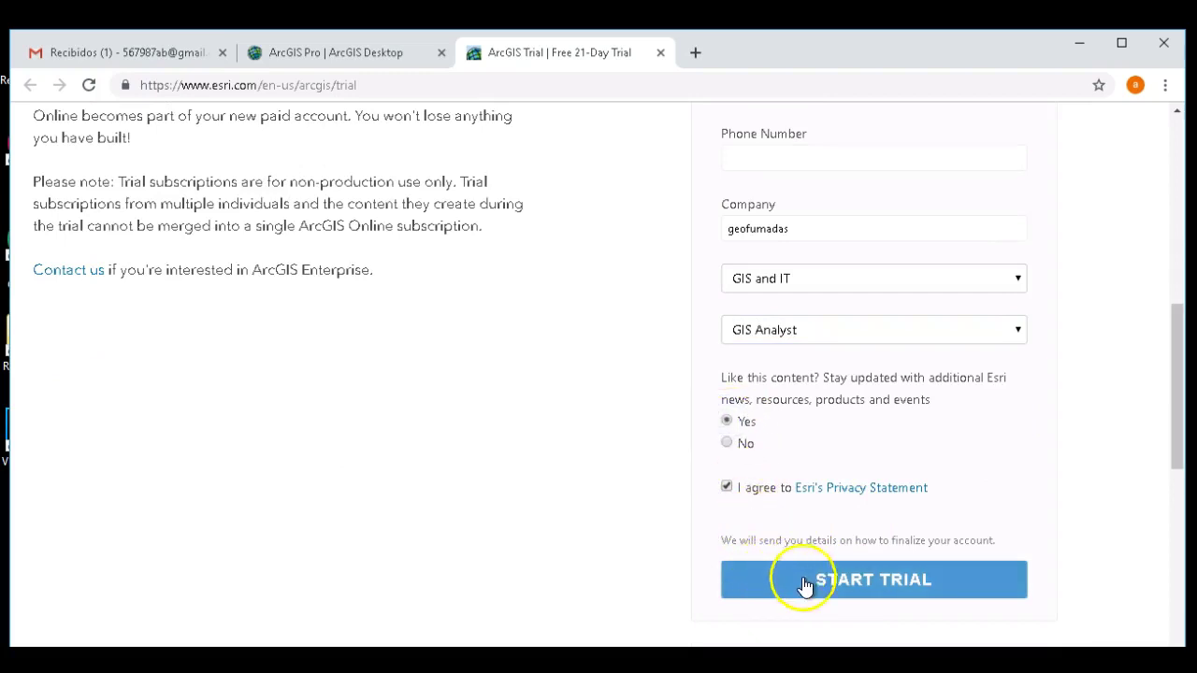
{"action": "scroll", "coordinate": [895, 308], "scroll_direction": "down", "scroll_amount": 2}
{"action": "left_click", "coordinate": [888, 350]}
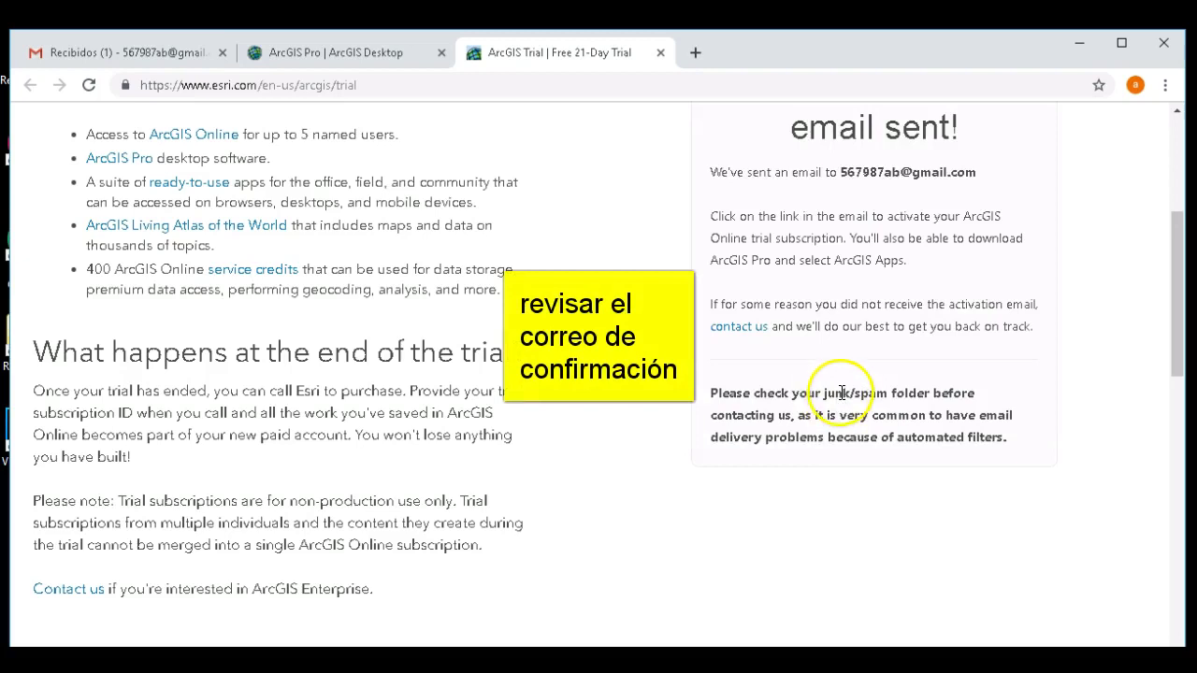
- Open the Esri trial activation e-mail in the Gmail inbox and follow its activation link
{"action": "scroll", "coordinate": [899, 332], "scroll_direction": "up", "scroll_amount": 1}
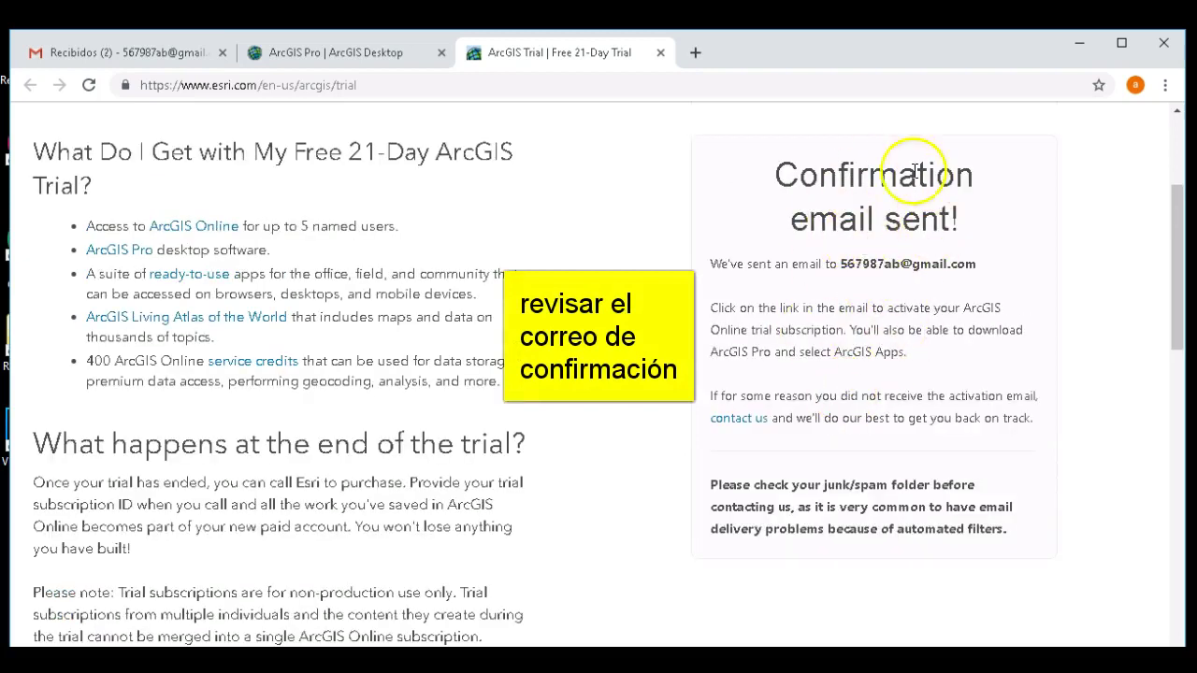
{"action": "left_click", "coordinate": [97, 56]}
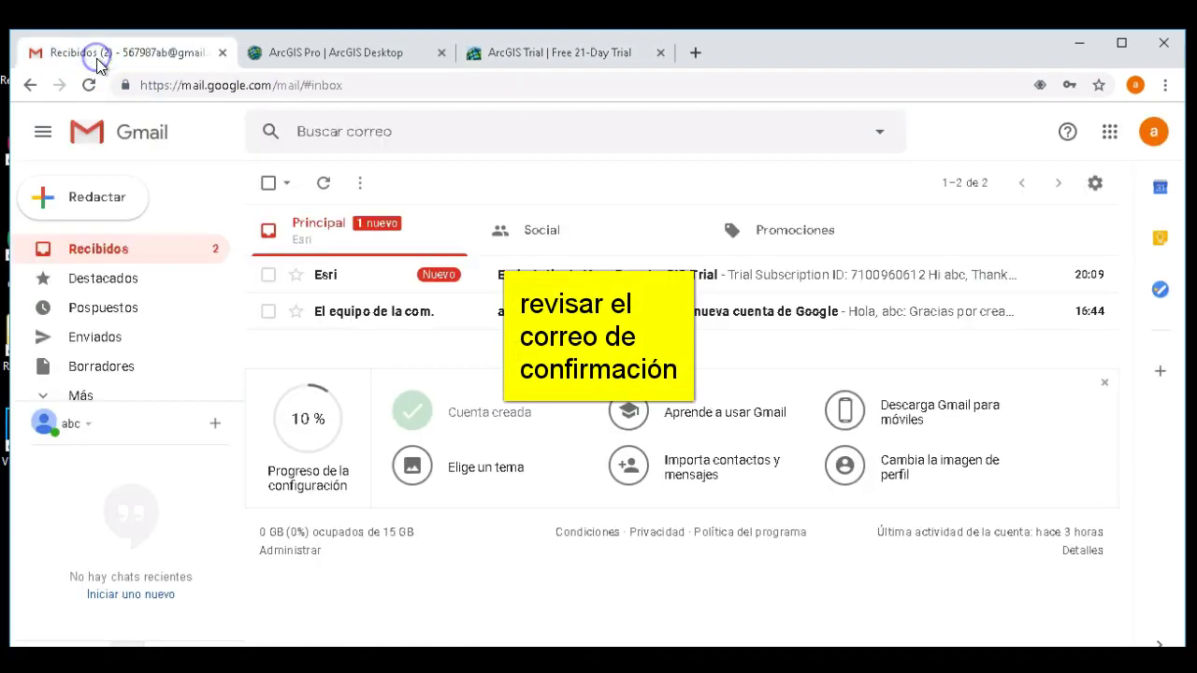
{"action": "left_click", "coordinate": [558, 281]}
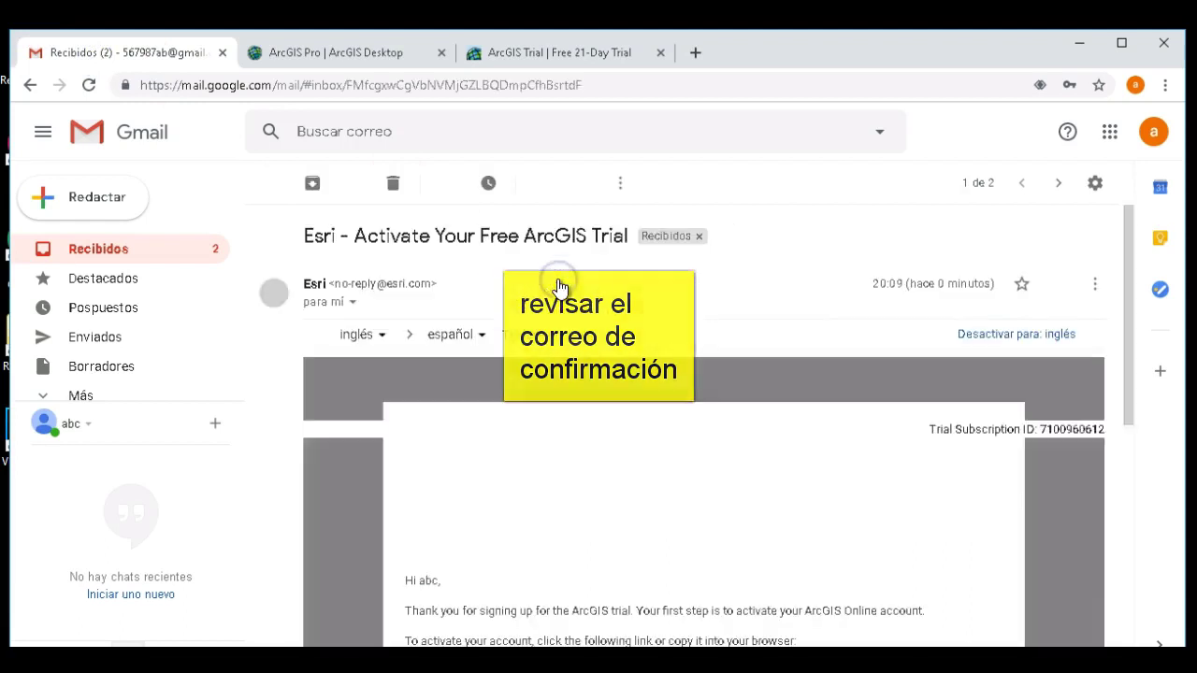
{"action": "scroll", "coordinate": [673, 372], "scroll_direction": "down", "scroll_amount": 3}
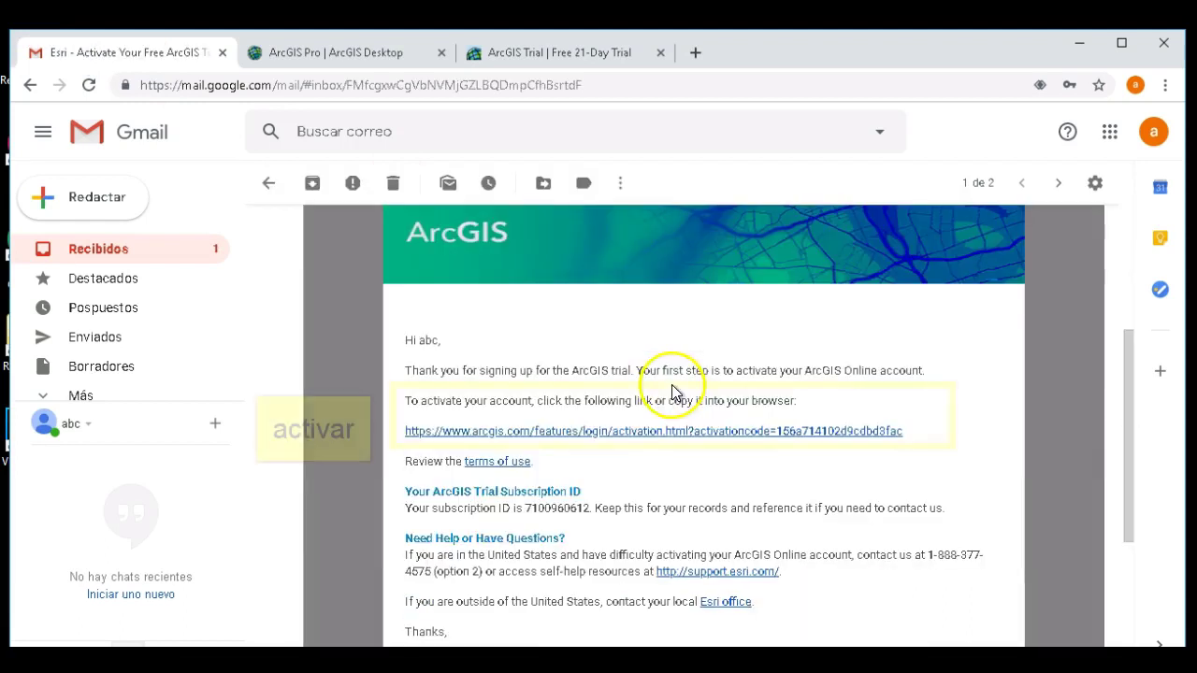
{"action": "left_click", "coordinate": [623, 436]}
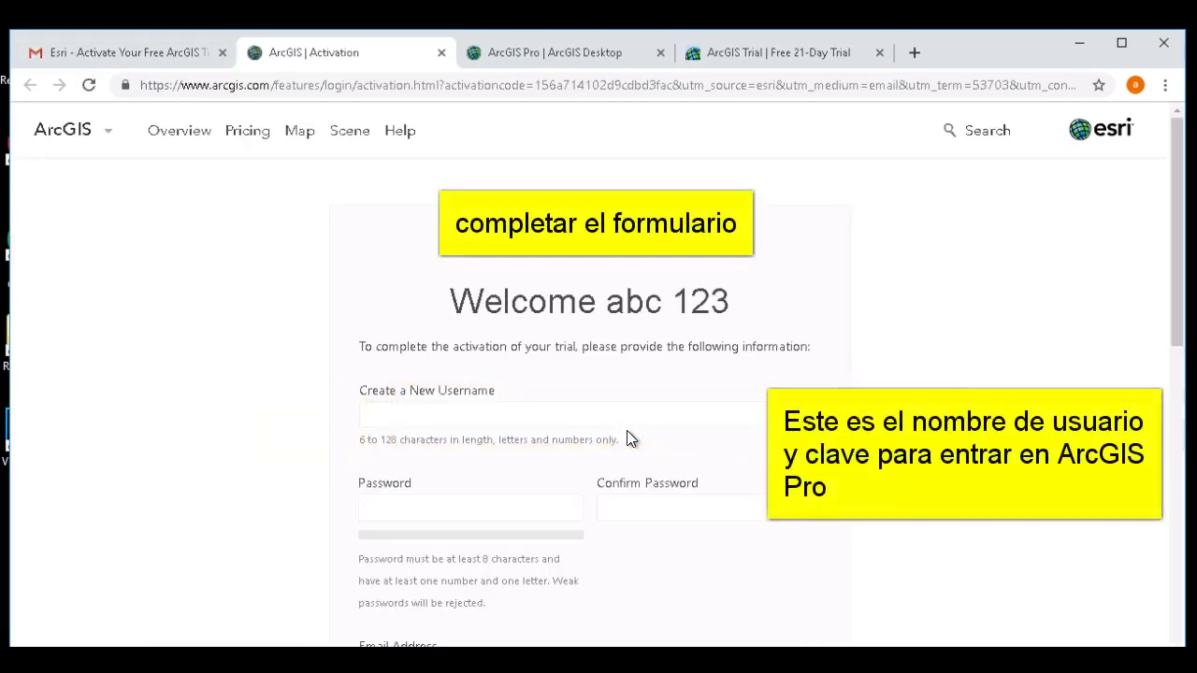
- Enter a username and password, answer the birth-city security question, accept the terms, and create the account
{"action": "scroll", "coordinate": [414, 515], "scroll_direction": "down", "scroll_amount": 1}
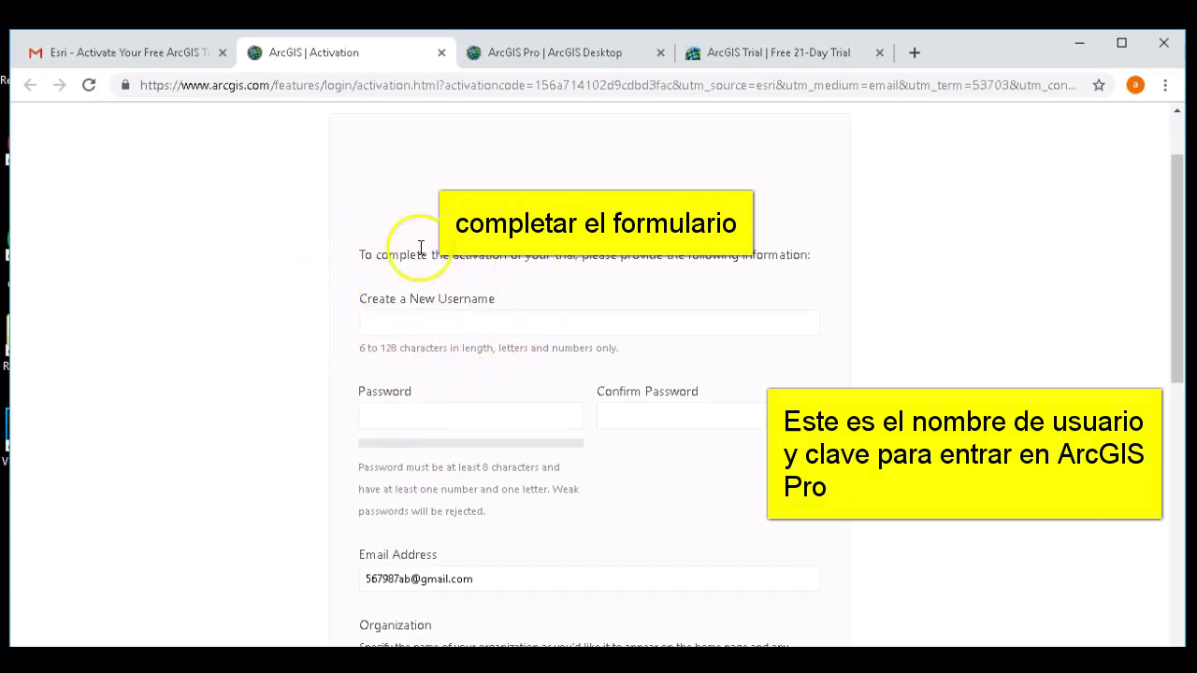
{"action": "left_click", "coordinate": [429, 320]}
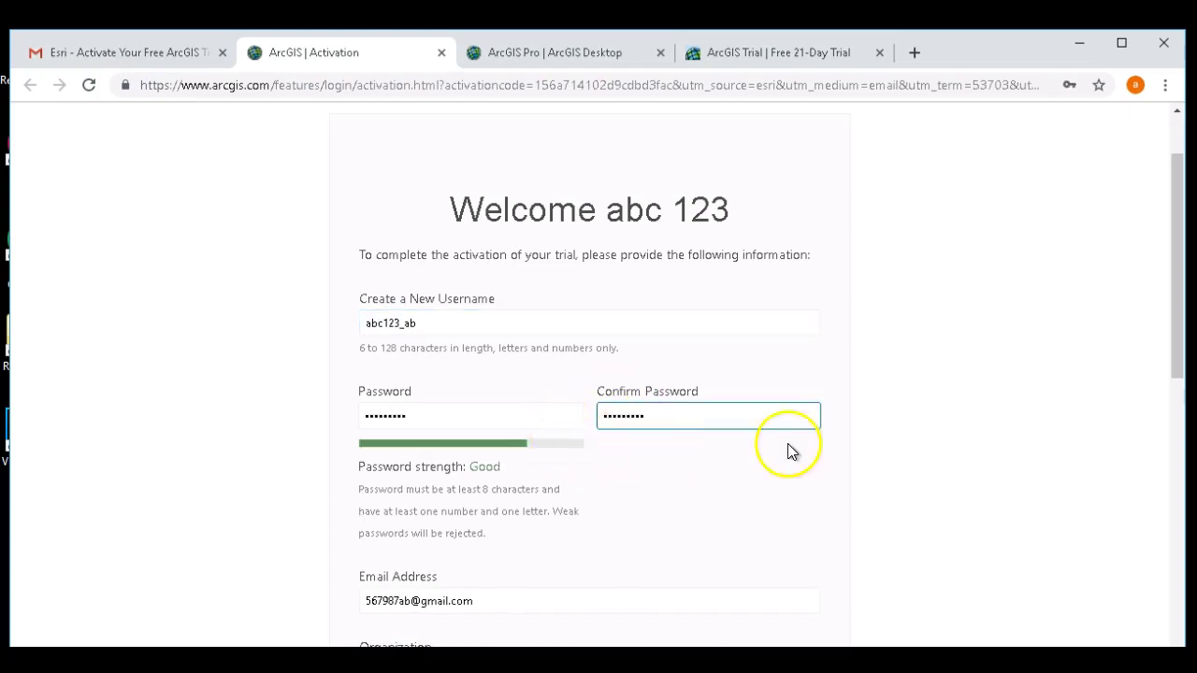
{"action": "left_click_drag", "start_coordinate": [1176, 229], "coordinate": [1177, 478]}
{"action": "left_click", "coordinate": [365, 420]}
{"action": "left_click", "coordinate": [435, 518]}
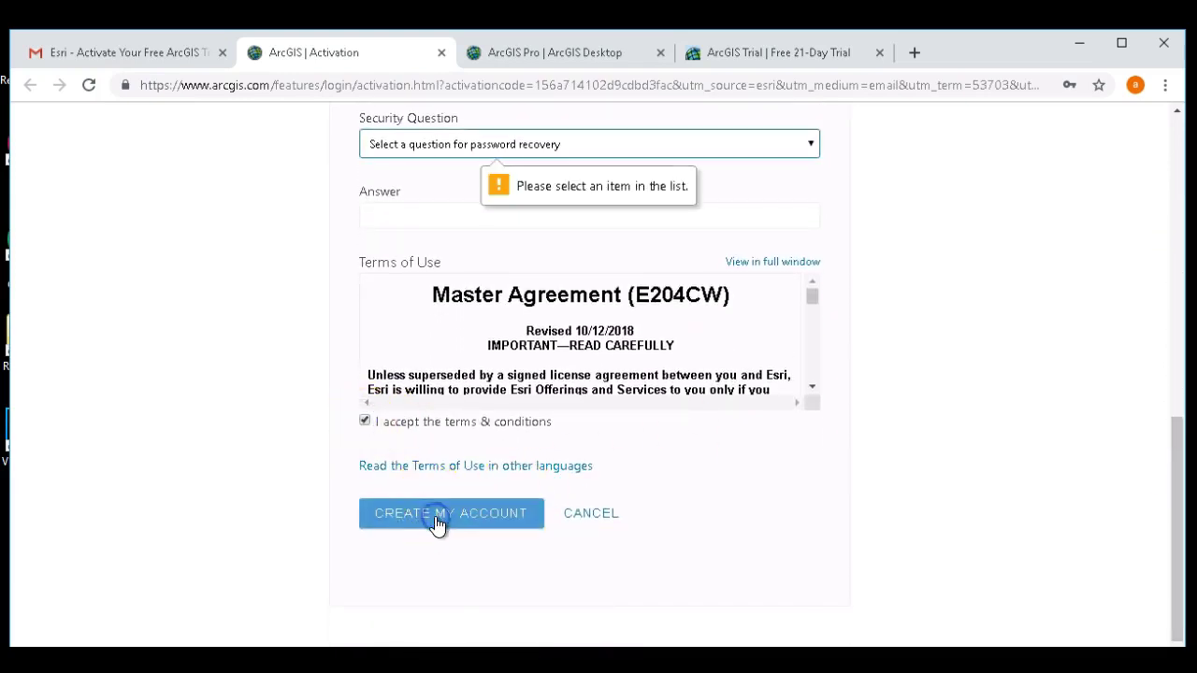
{"action": "left_click", "coordinate": [606, 143]}
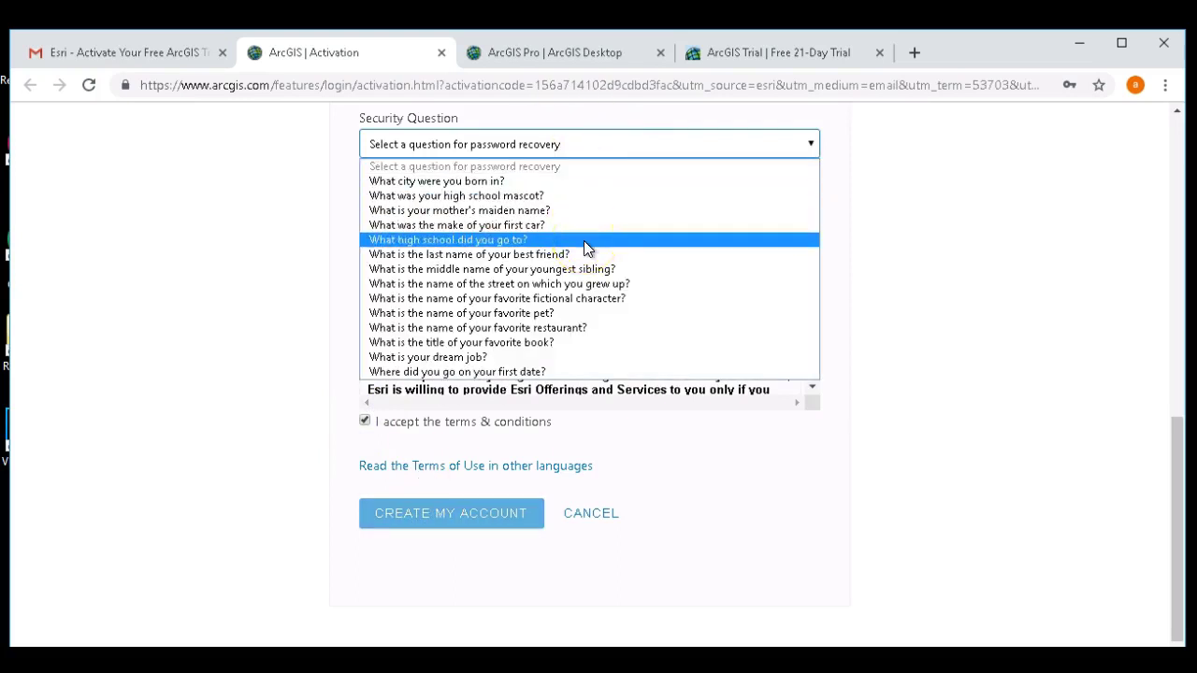
{"action": "left_click", "coordinate": [574, 184]}
{"action": "left_click", "coordinate": [565, 207]}
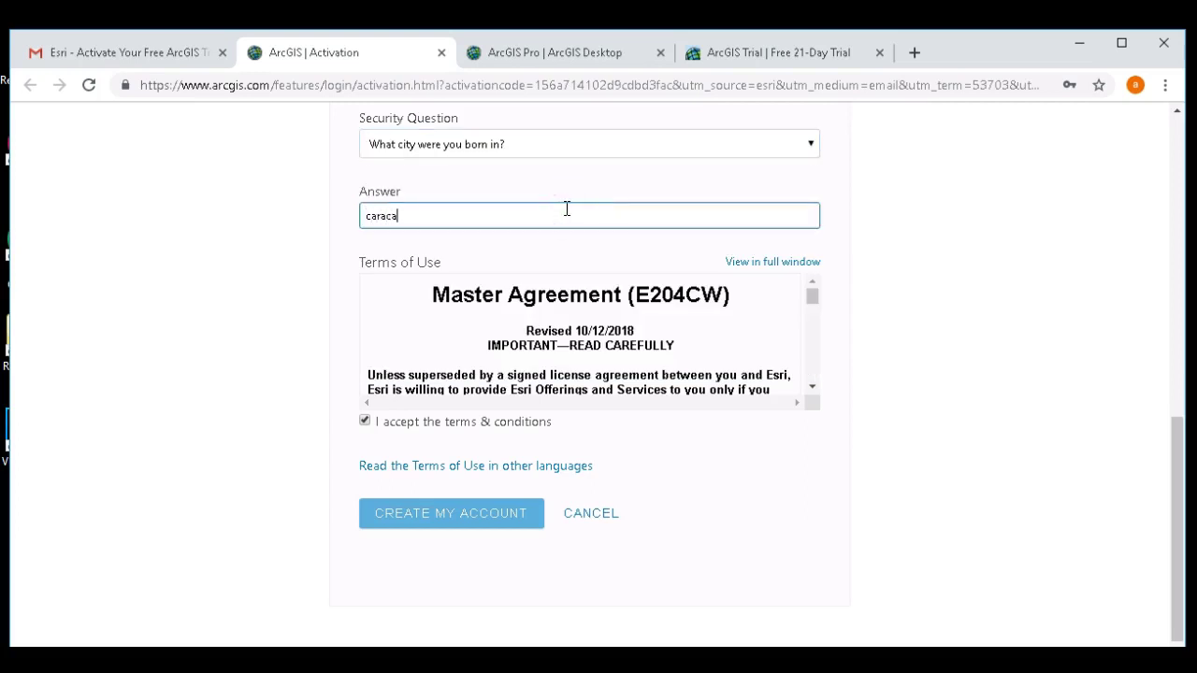
{"action": "left_click", "coordinate": [530, 512]}
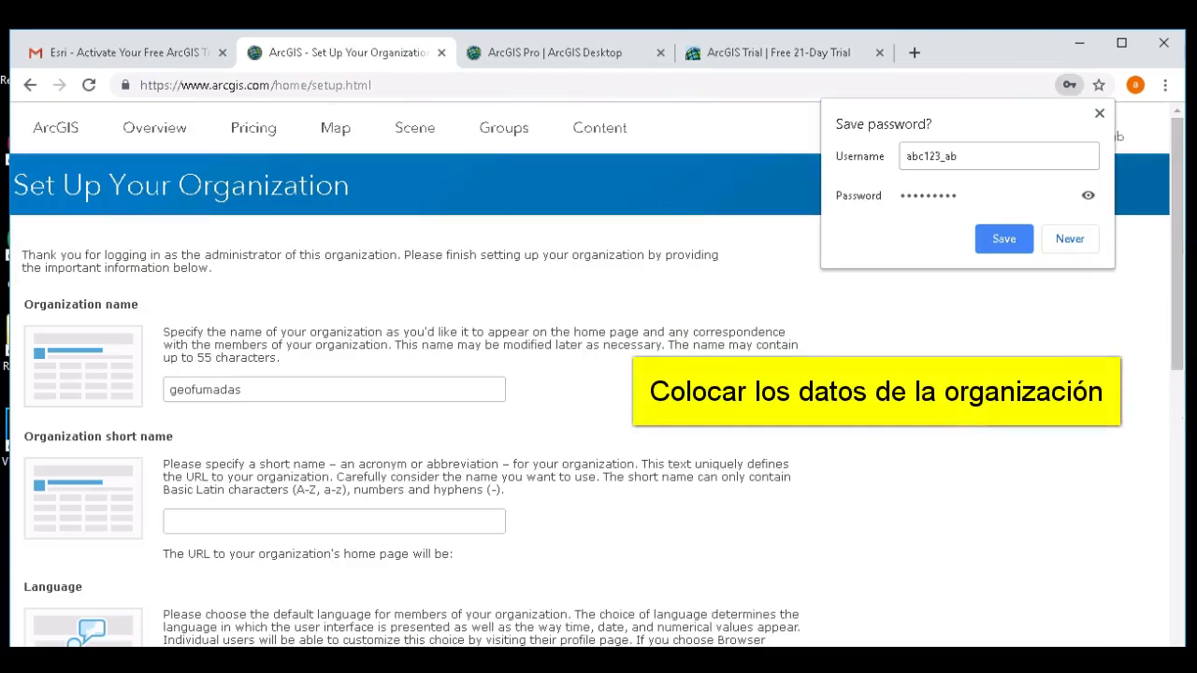
- Give the geofumadas organization the short name 'abc123' and save the setup
{"action": "left_click", "coordinate": [467, 523]}
{"action": "type", "text": "abc123ab"}
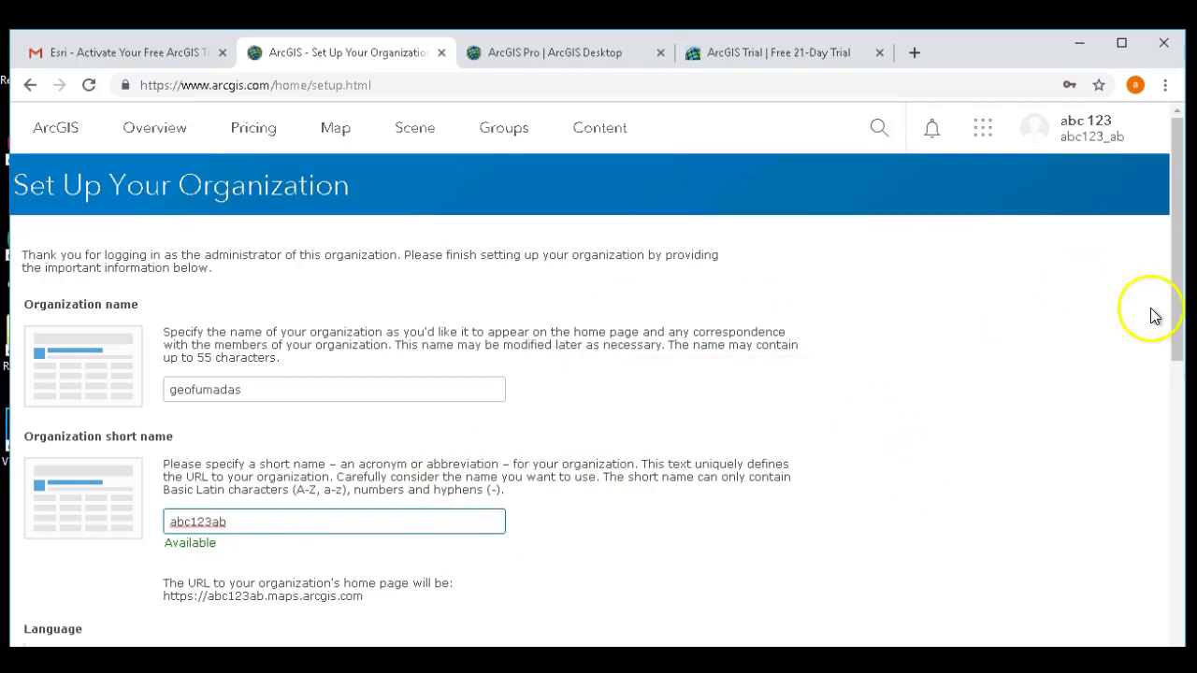
{"action": "left_click_drag", "start_coordinate": [1181, 297], "coordinate": [1163, 615]}
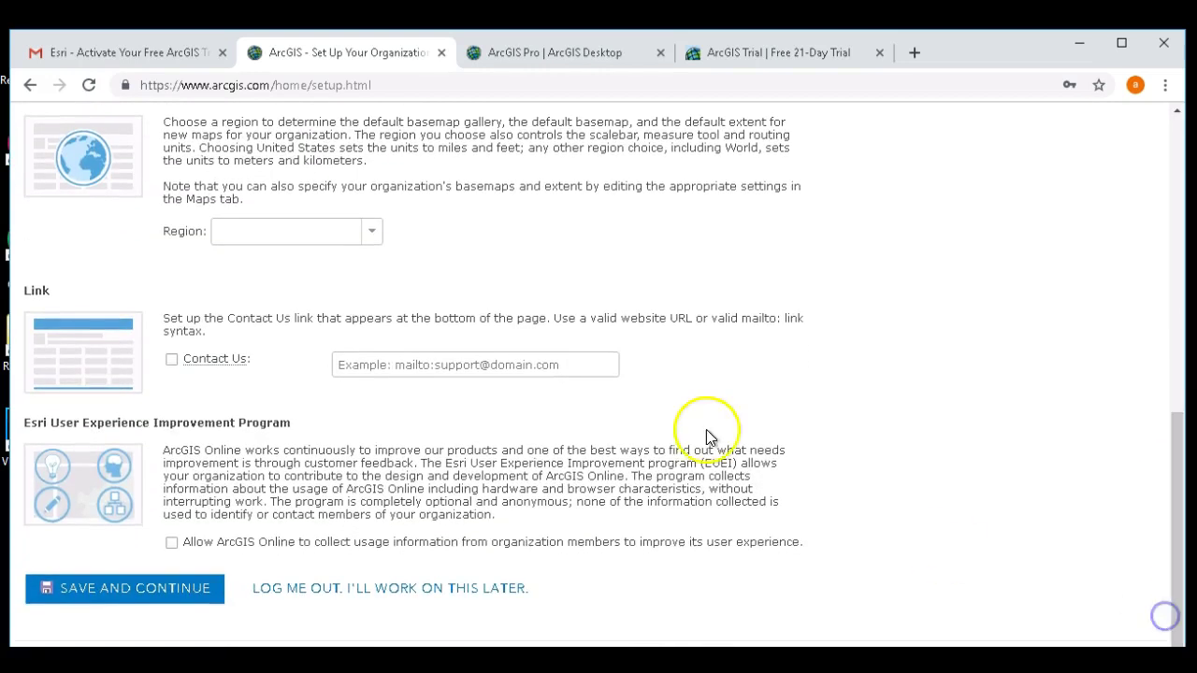
{"action": "left_click", "coordinate": [172, 592]}
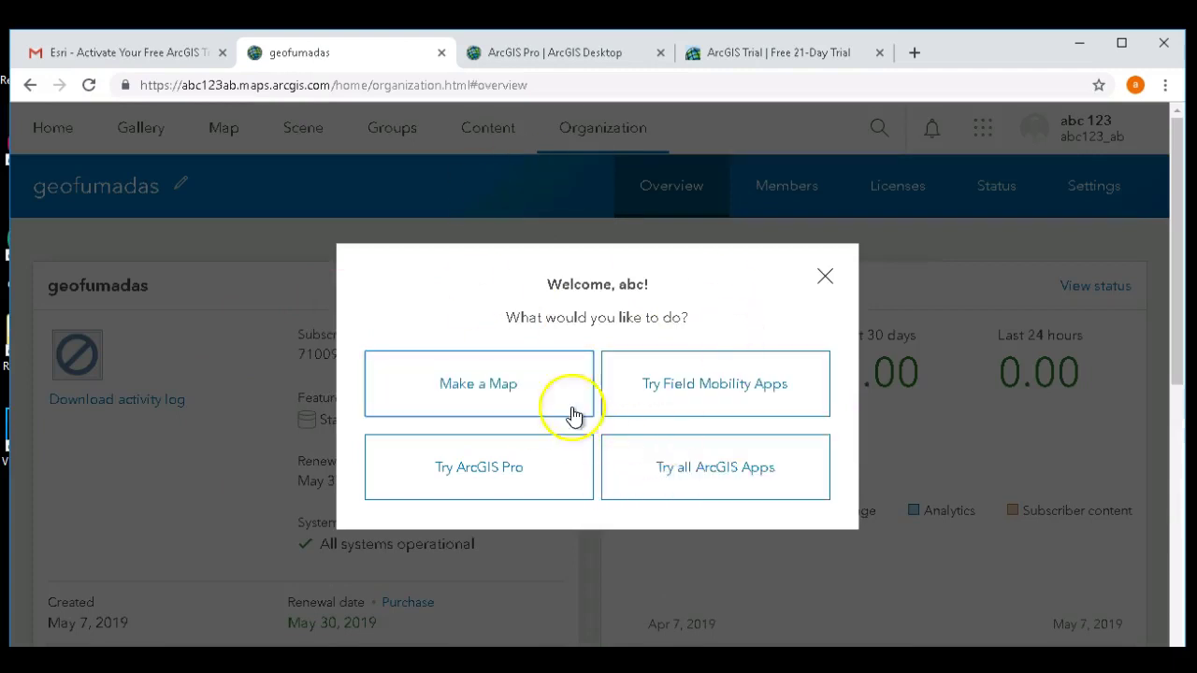
- Dismiss the welcome dialog and open Manage add-on licenses, scrolling to the ArcGIS Pro section
{"action": "left_click", "coordinate": [825, 277]}
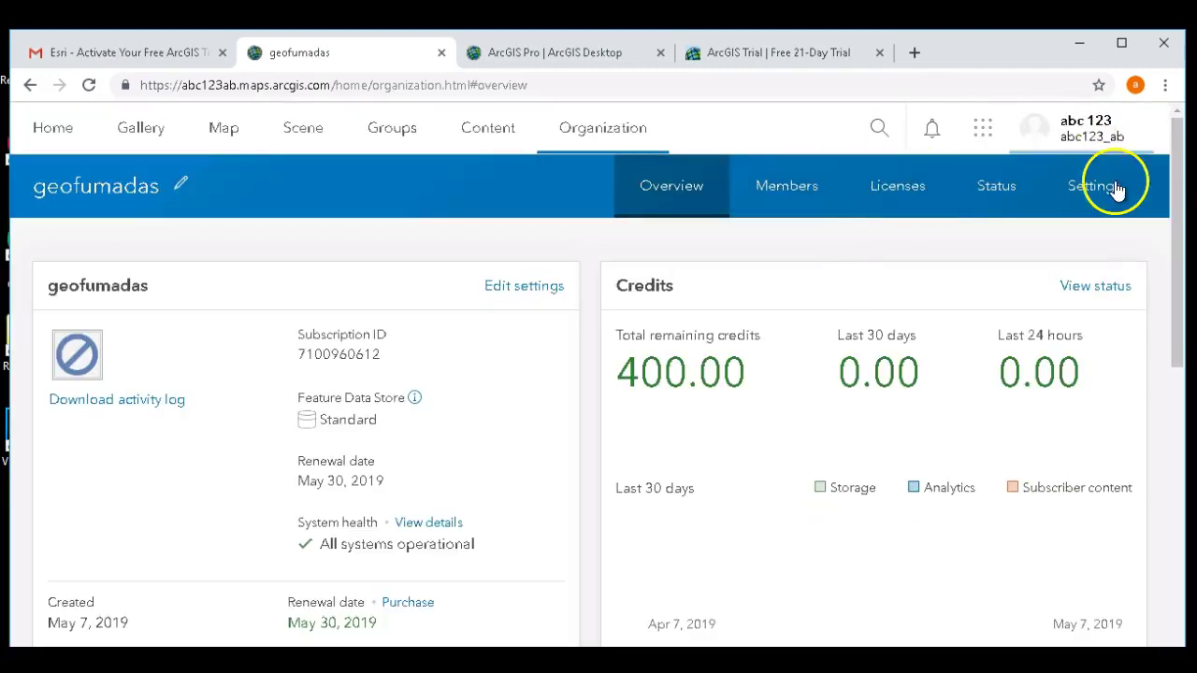
{"action": "left_click_drag", "start_coordinate": [1175, 183], "coordinate": [1175, 414]}
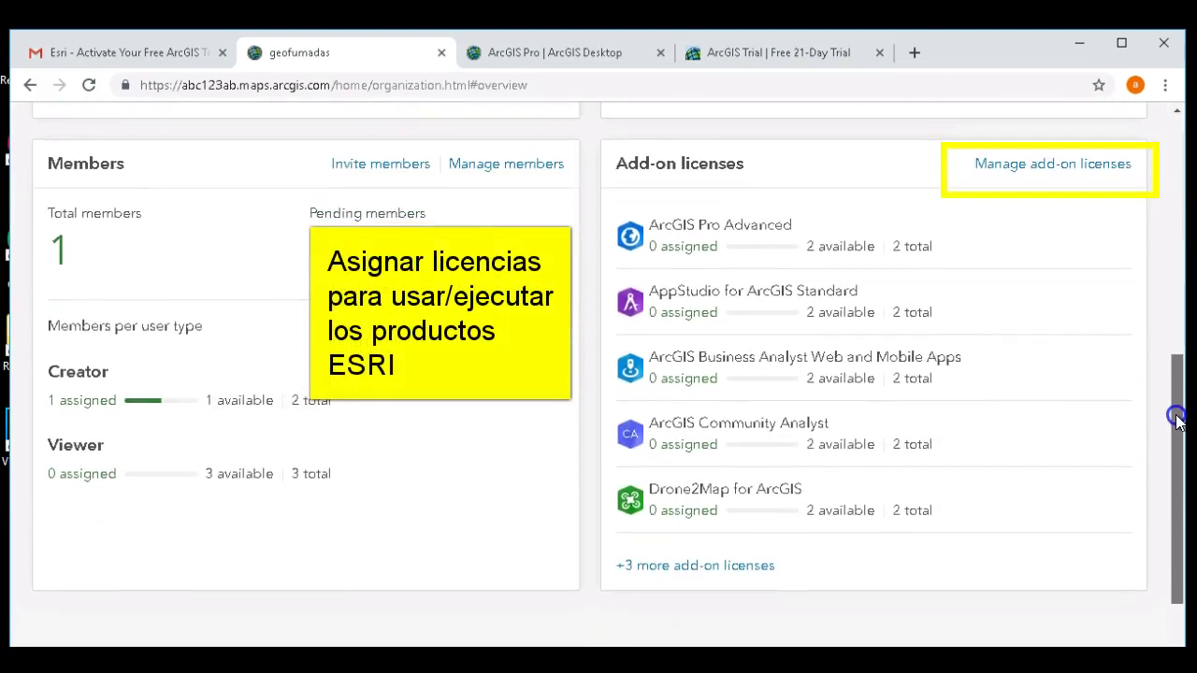
{"action": "left_click", "coordinate": [1120, 168]}
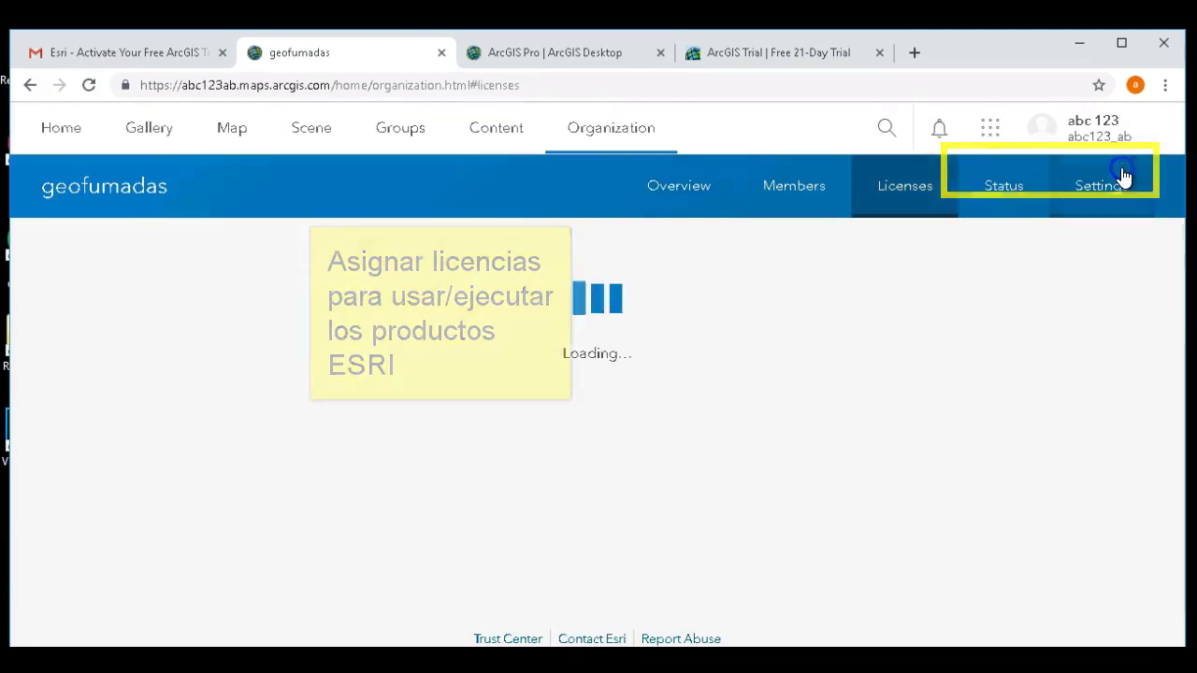
{"action": "left_click_drag", "start_coordinate": [1181, 207], "coordinate": [1186, 280]}
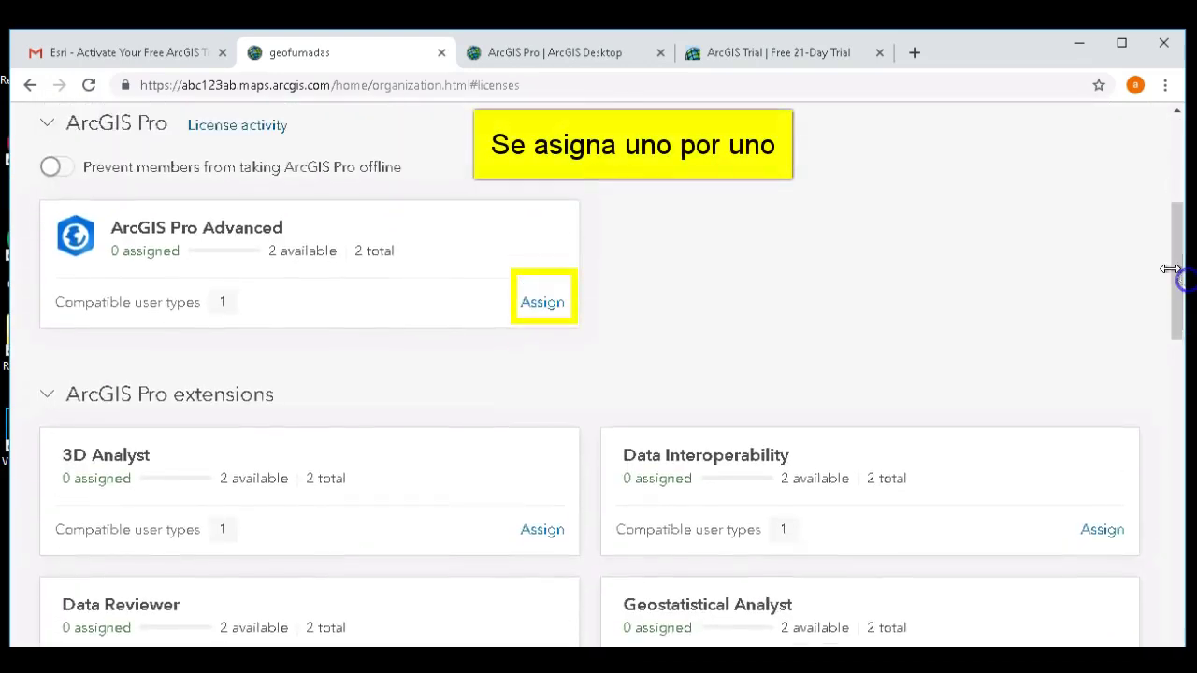
- Assign the member ArcGIS Pro Advanced, 3D Analyst, Data Interoperability and Data Reviewer licenses
{"action": "left_click", "coordinate": [543, 305]}
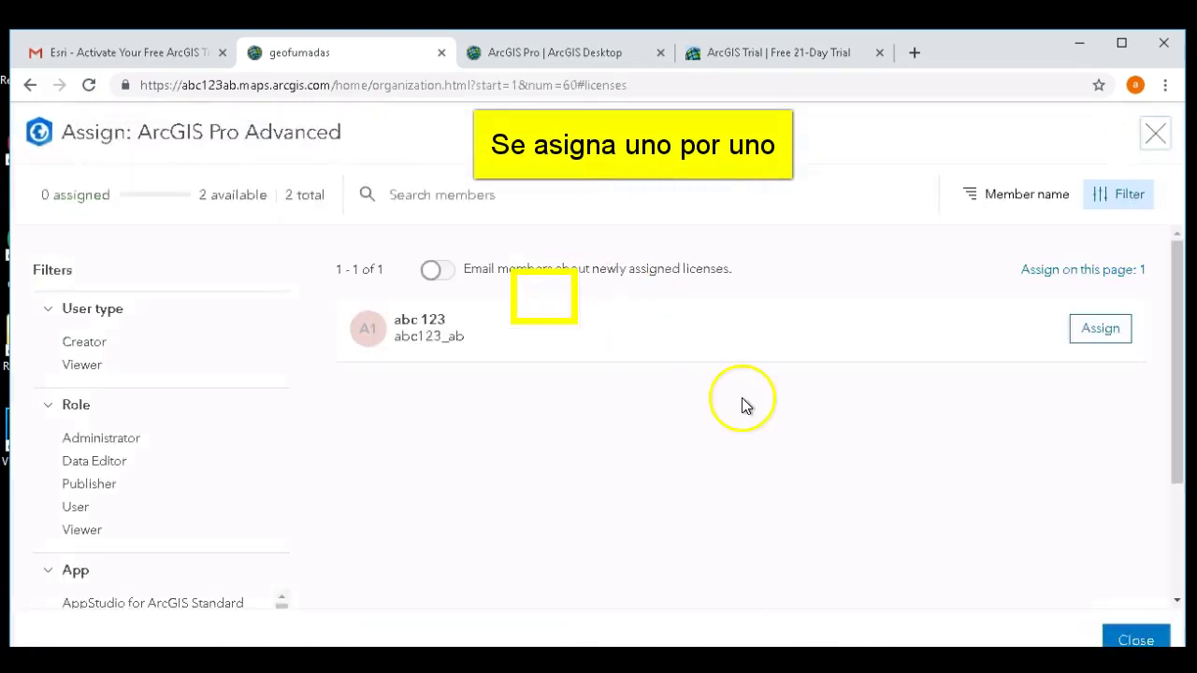
{"action": "left_click", "coordinate": [1103, 339]}
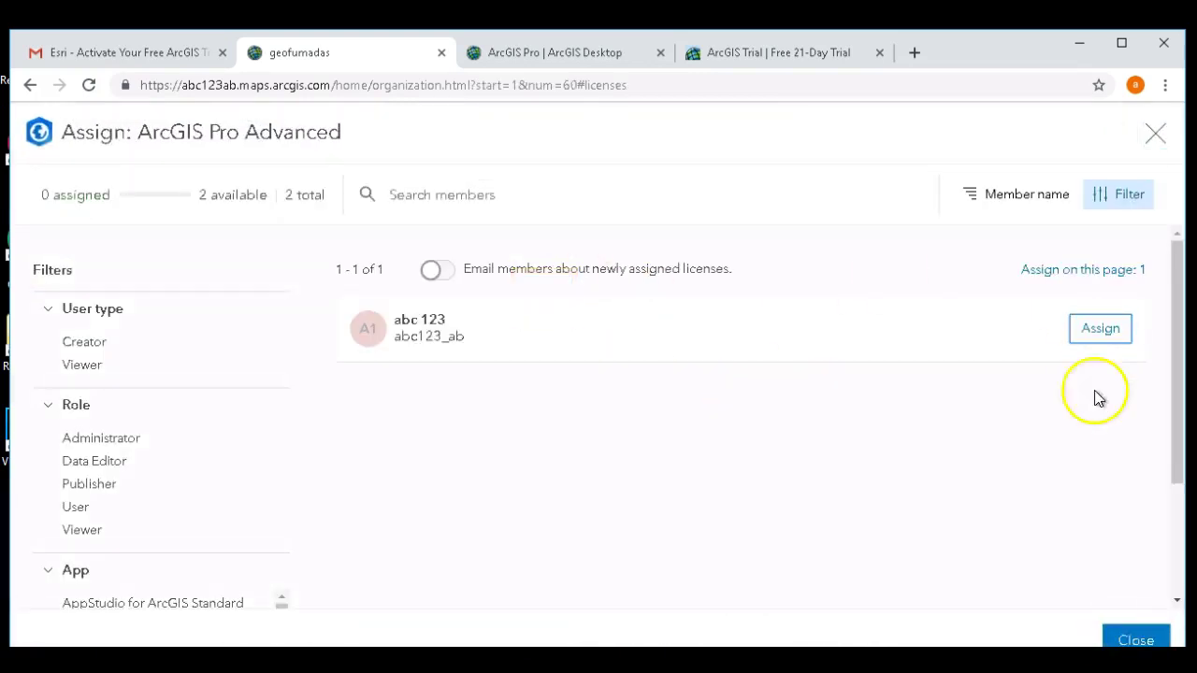
{"action": "left_click", "coordinate": [1132, 632]}
{"action": "left_click", "coordinate": [534, 533]}
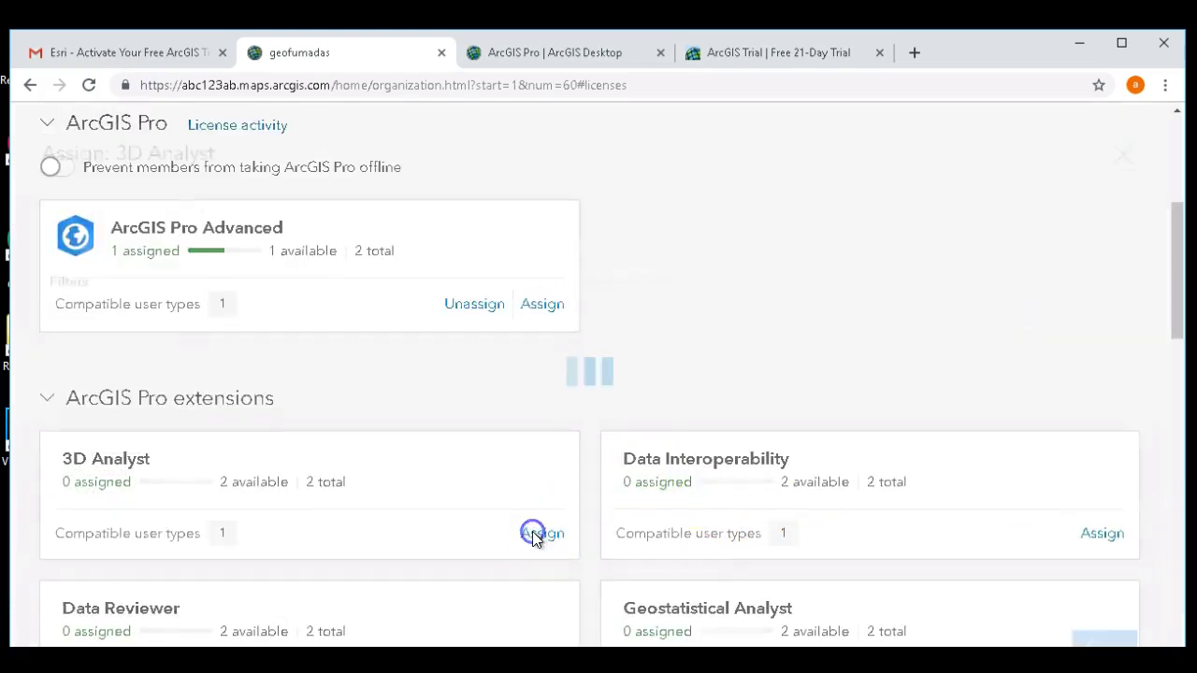
{"action": "left_click", "coordinate": [1096, 329]}
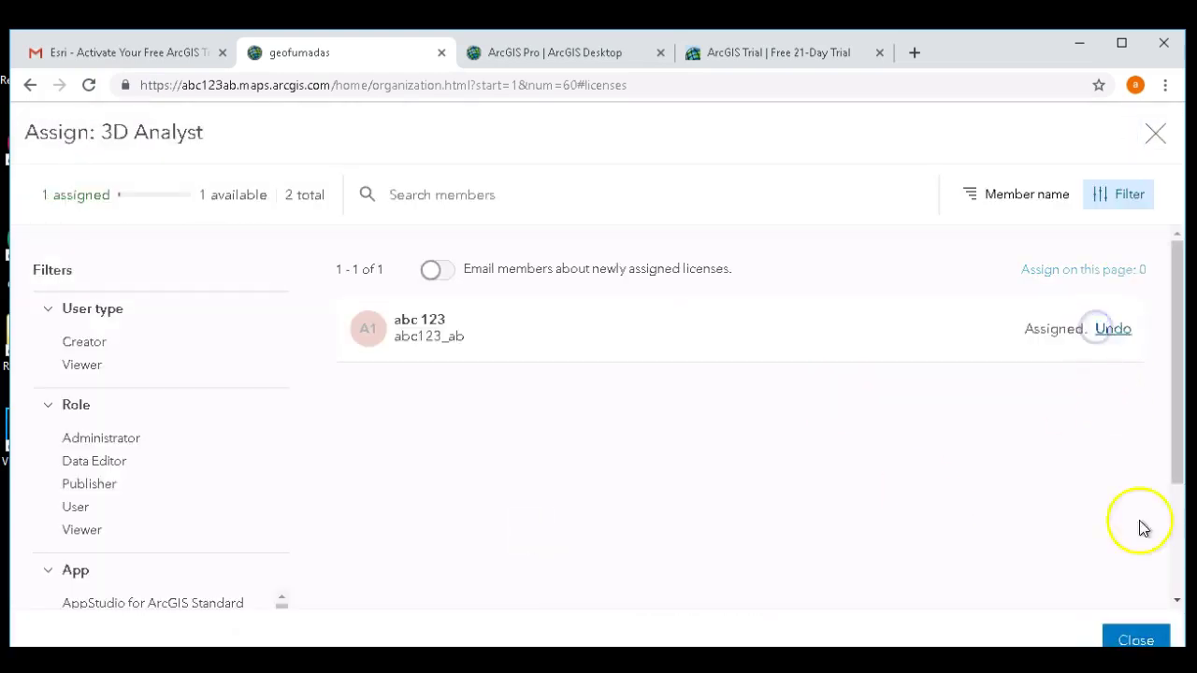
{"action": "left_click", "coordinate": [1150, 639]}
{"action": "left_click", "coordinate": [1106, 535]}
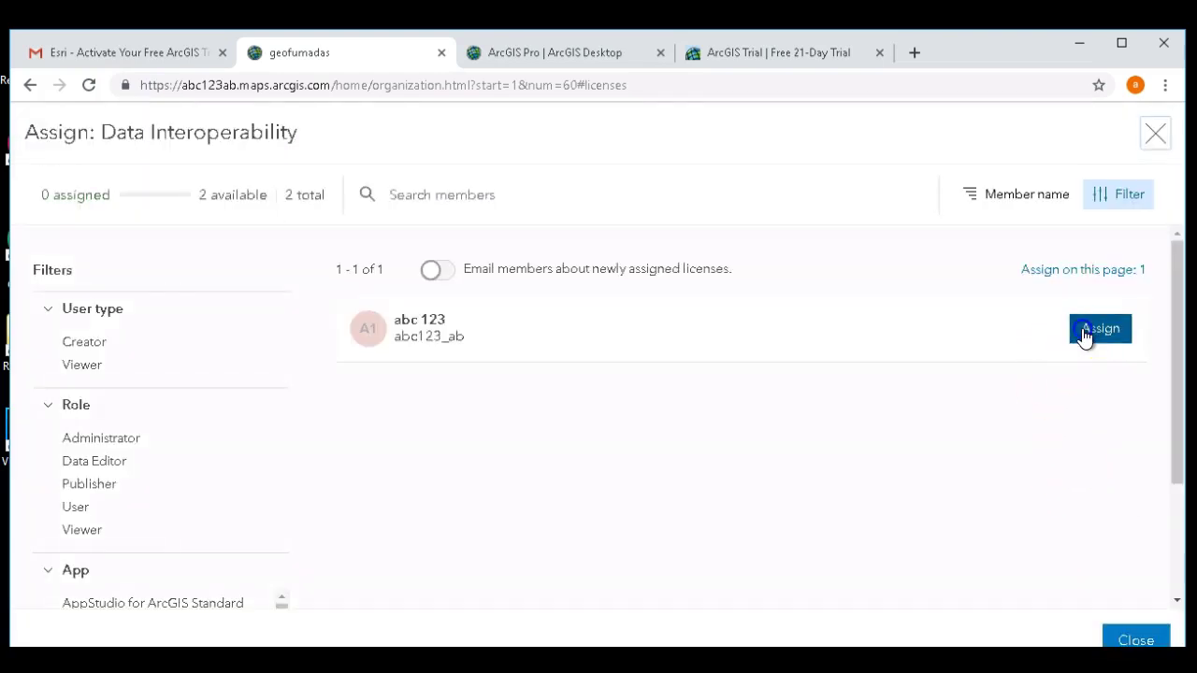
{"action": "left_click", "coordinate": [1135, 640]}
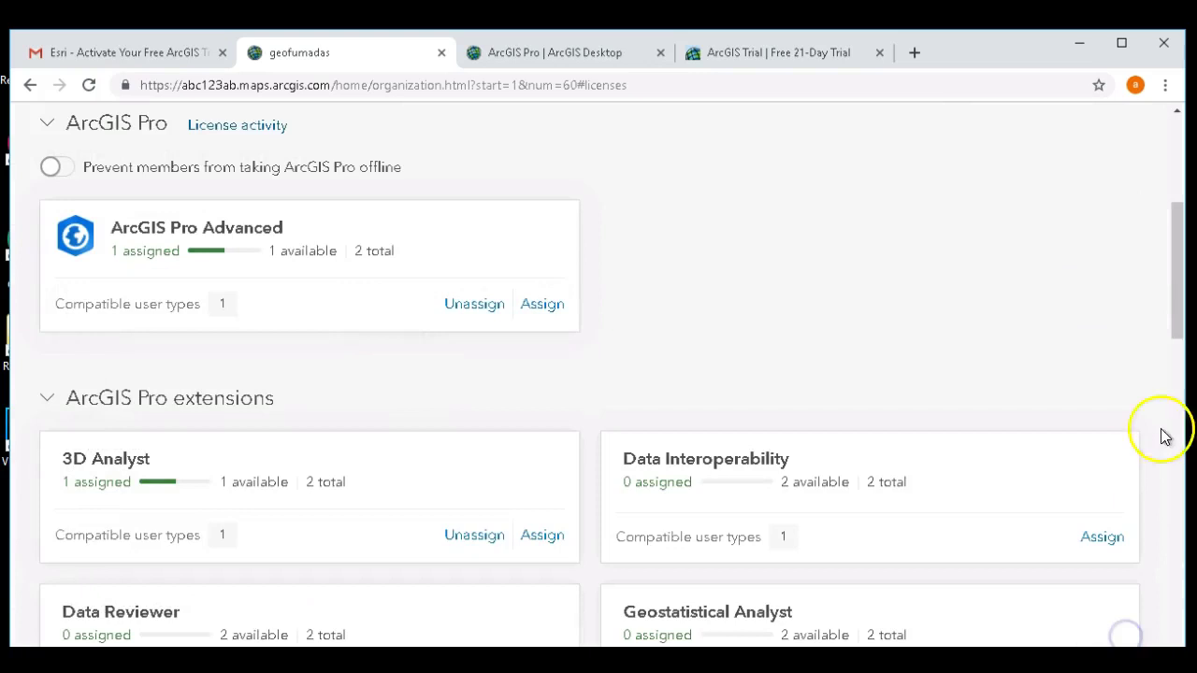
{"action": "left_click_drag", "start_coordinate": [1176, 309], "coordinate": [1176, 392]}
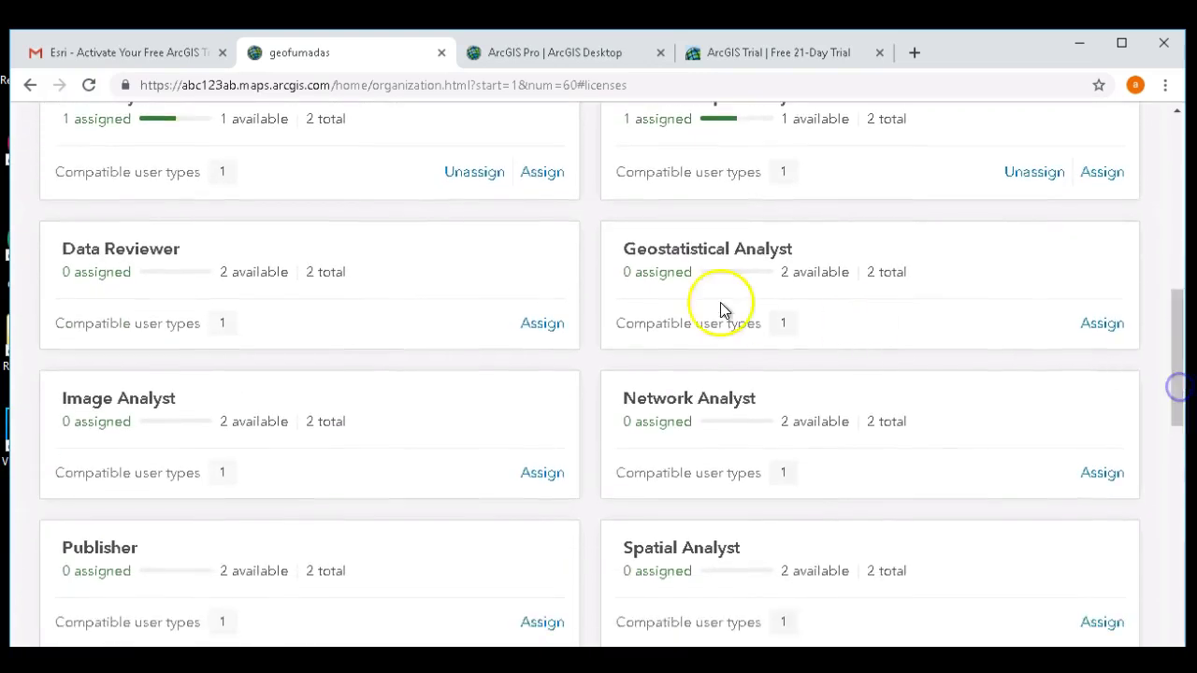
{"action": "left_click", "coordinate": [531, 326]}
{"action": "left_click", "coordinate": [1073, 331]}
{"action": "left_click", "coordinate": [1127, 639]}
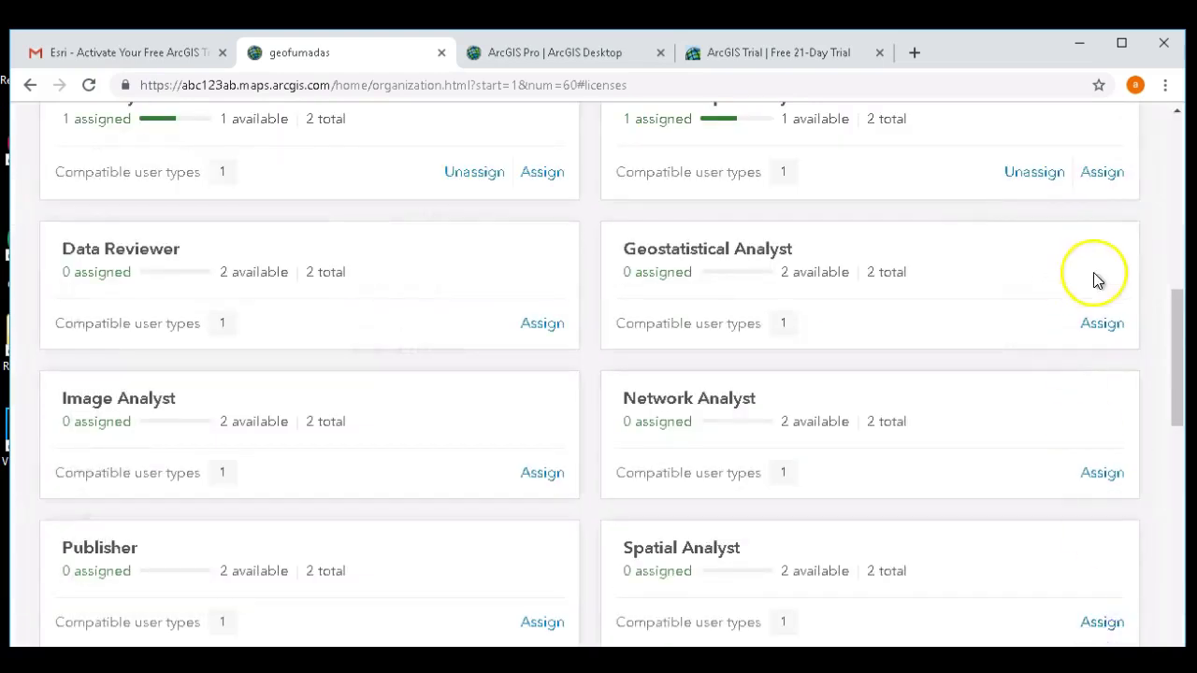
- Assign the member Geostatistical Analyst, Network Analyst and Image Analyst licenses
{"action": "left_click", "coordinate": [1101, 329]}
{"action": "left_click", "coordinate": [1103, 335]}
{"action": "left_click", "coordinate": [1132, 639]}
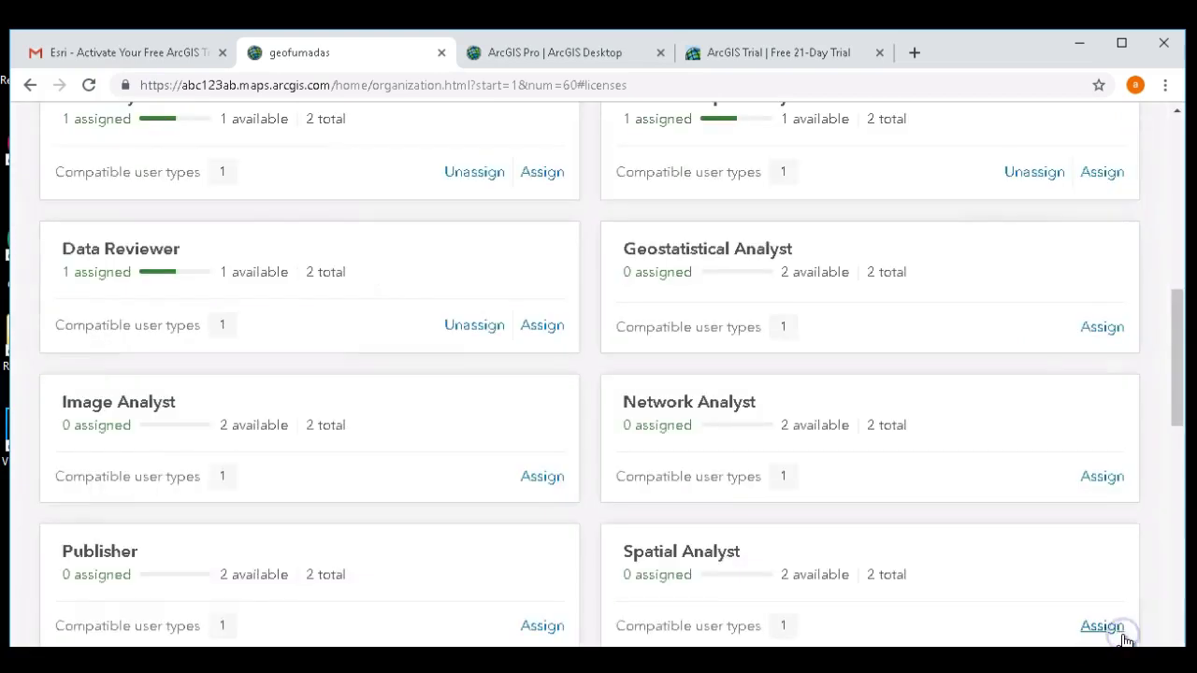
{"action": "left_click", "coordinate": [1099, 475]}
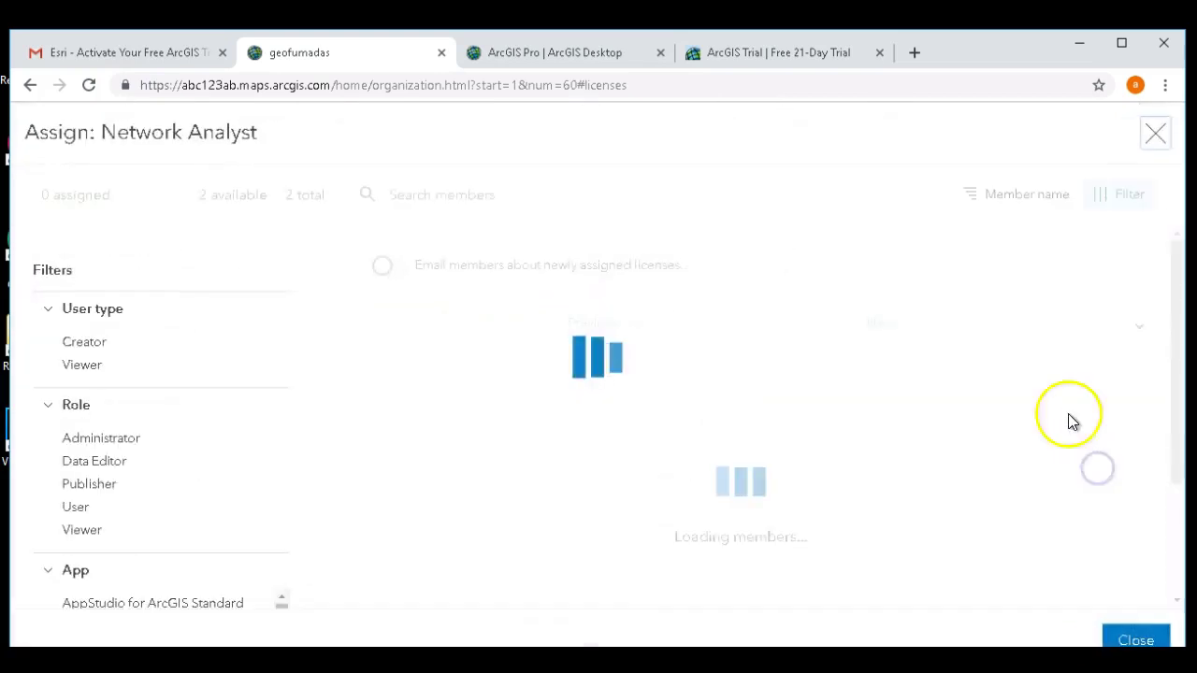
{"action": "left_click", "coordinate": [1090, 332]}
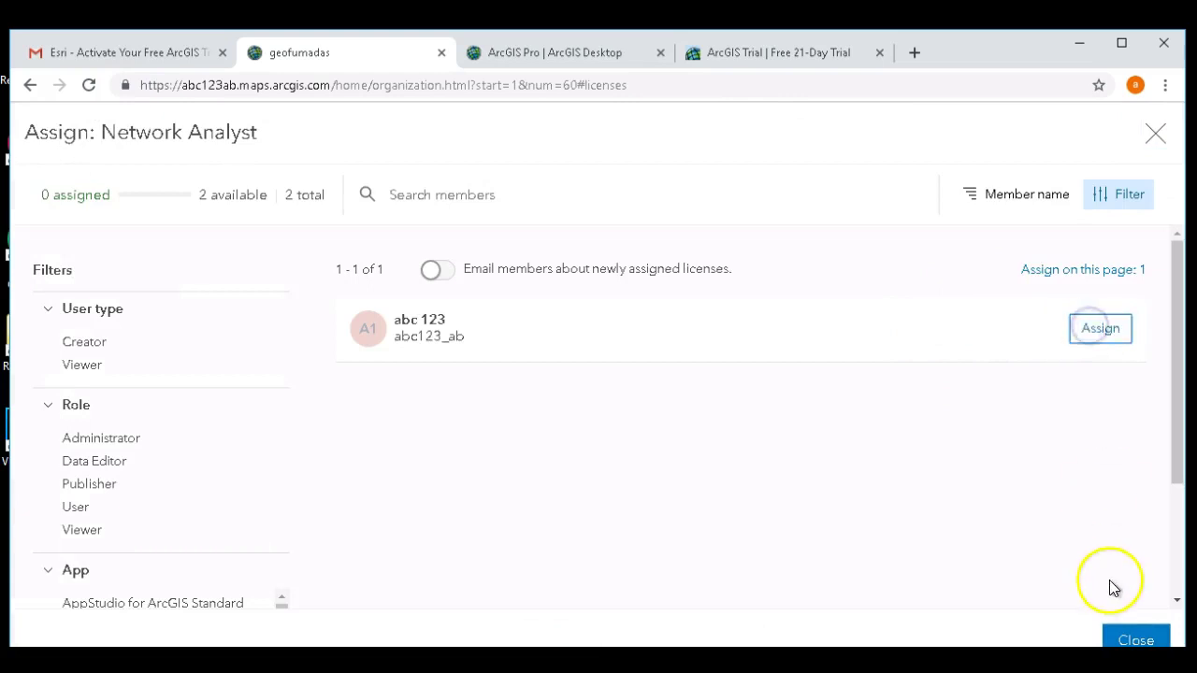
{"action": "left_click", "coordinate": [1122, 639]}
{"action": "left_click_drag", "start_coordinate": [1177, 396], "coordinate": [1177, 455]}
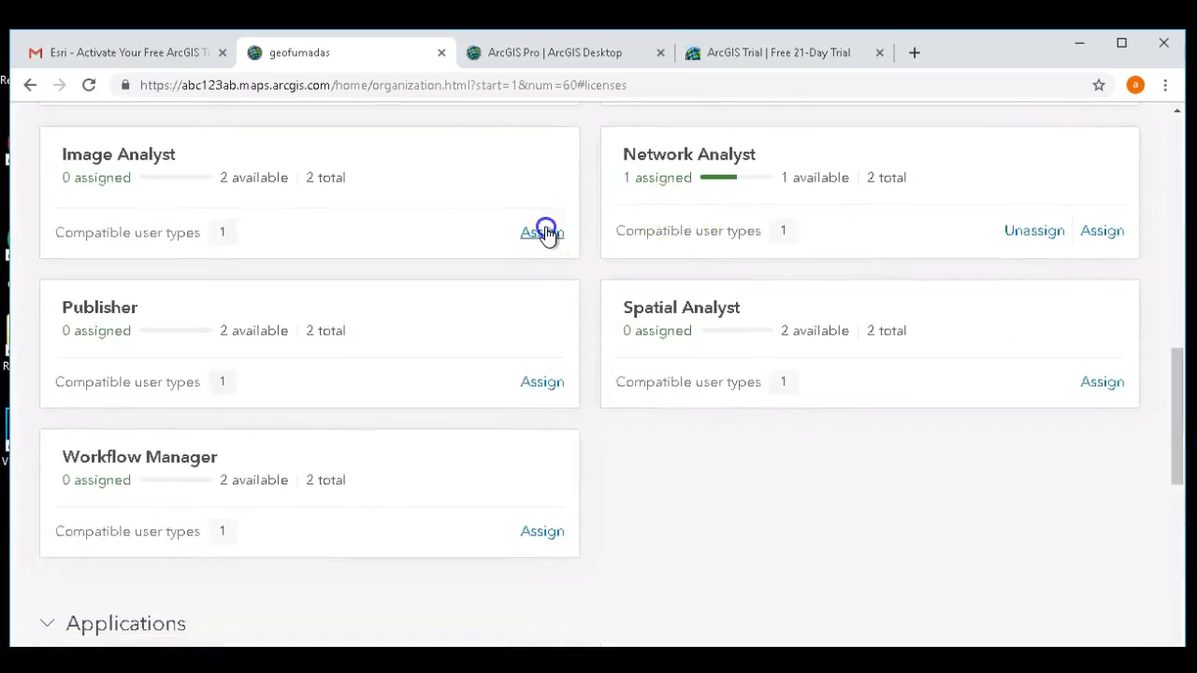
{"action": "left_click", "coordinate": [545, 229]}
{"action": "left_click", "coordinate": [1090, 323]}
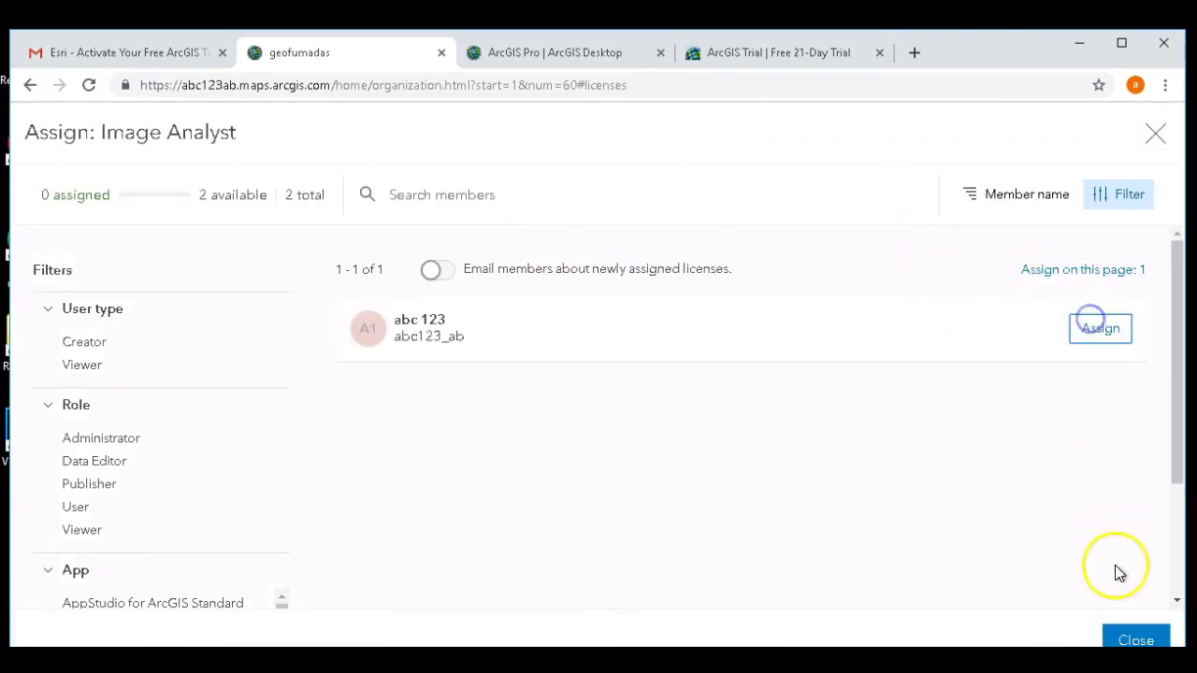
{"action": "left_click", "coordinate": [1105, 329]}
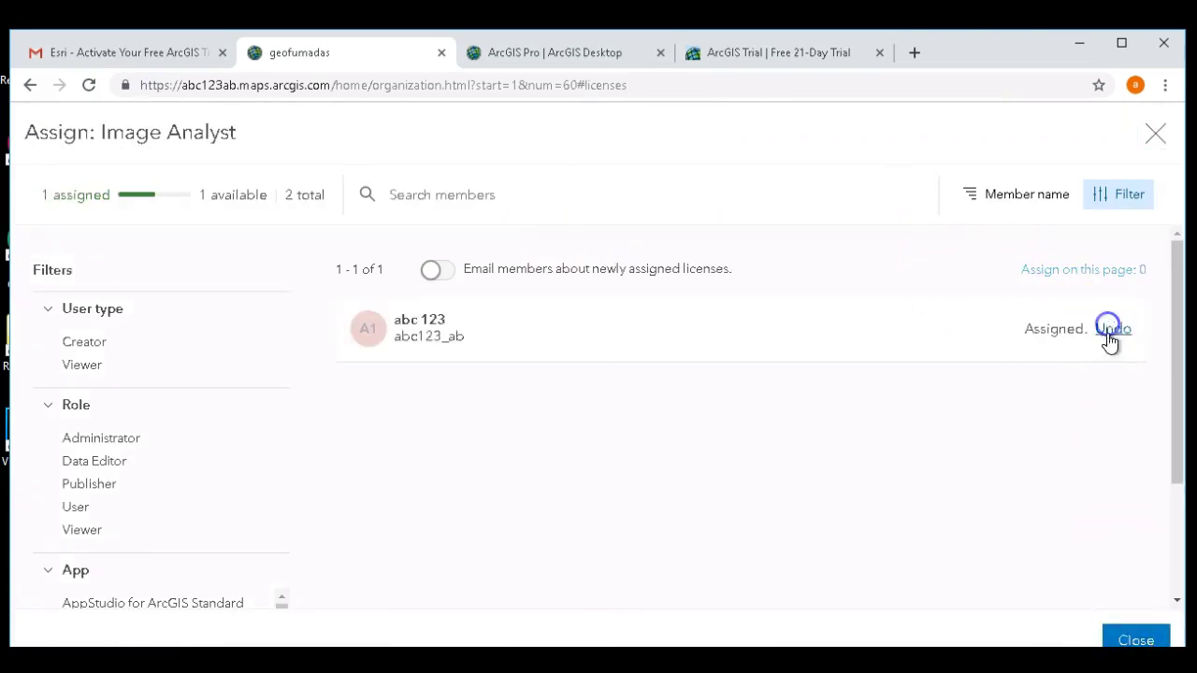
{"action": "left_click", "coordinate": [1121, 636]}
- Assign the member Spatial Analyst, Publisher and Workflow Manager licenses
{"action": "left_click", "coordinate": [1110, 374]}
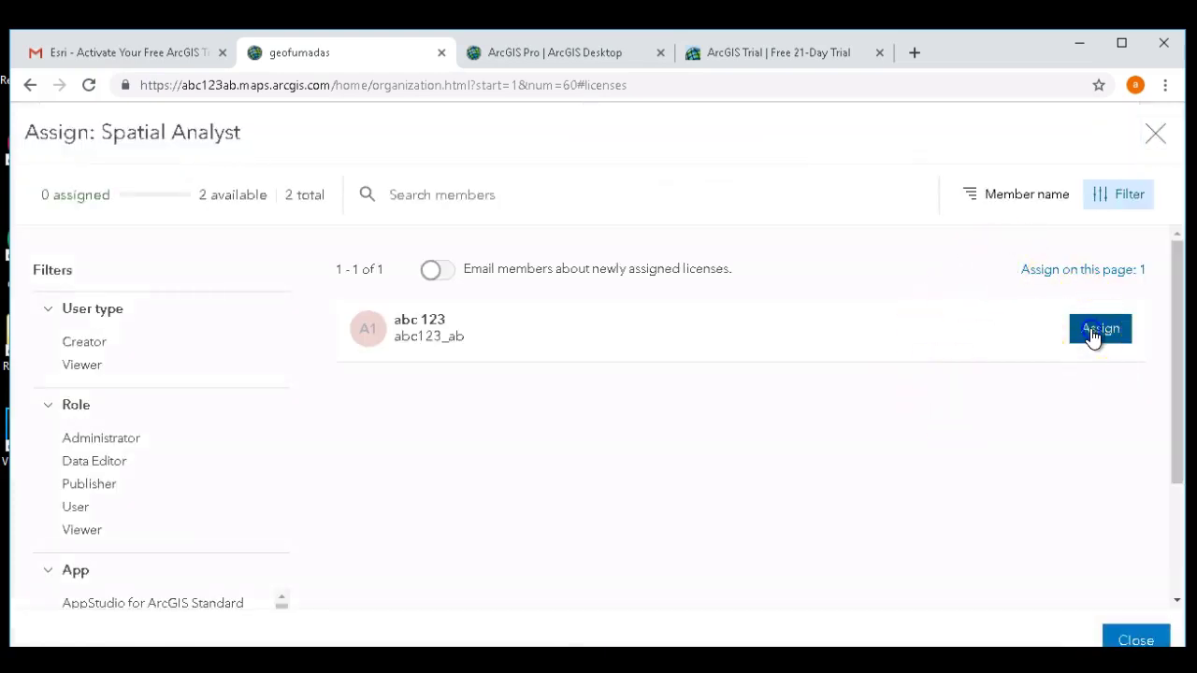
{"action": "left_click", "coordinate": [1096, 333]}
{"action": "left_click", "coordinate": [1122, 638]}
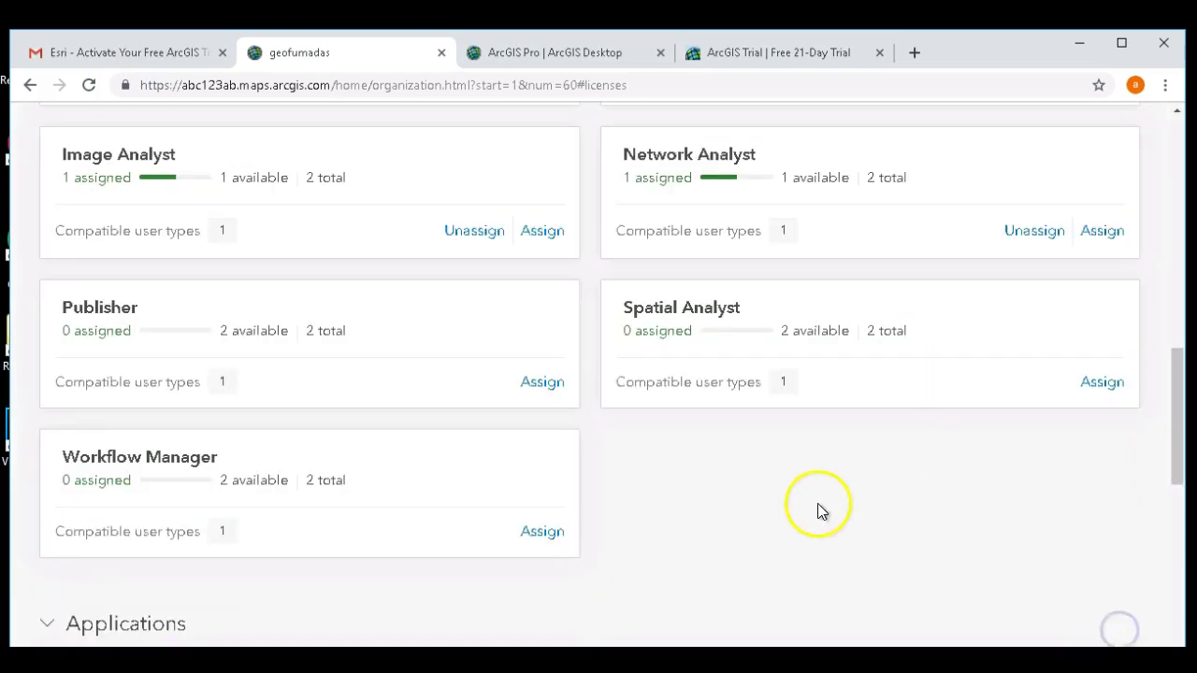
{"action": "left_click", "coordinate": [542, 386]}
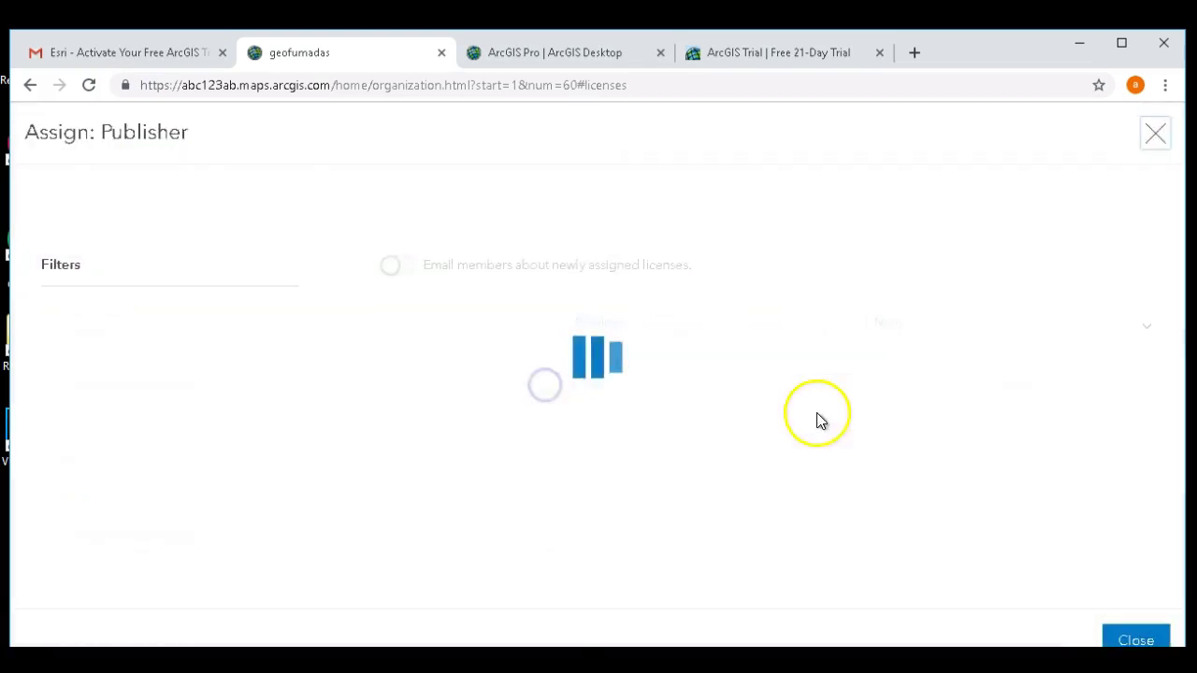
{"action": "left_click", "coordinate": [1096, 336]}
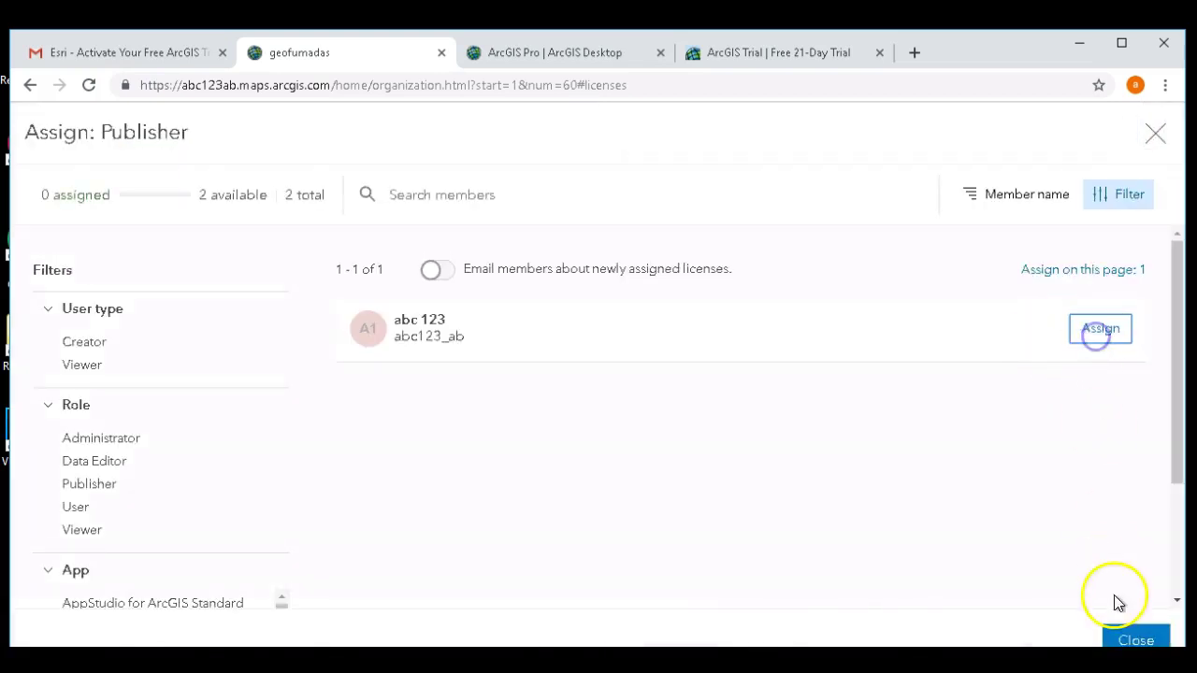
{"action": "left_click", "coordinate": [1096, 326]}
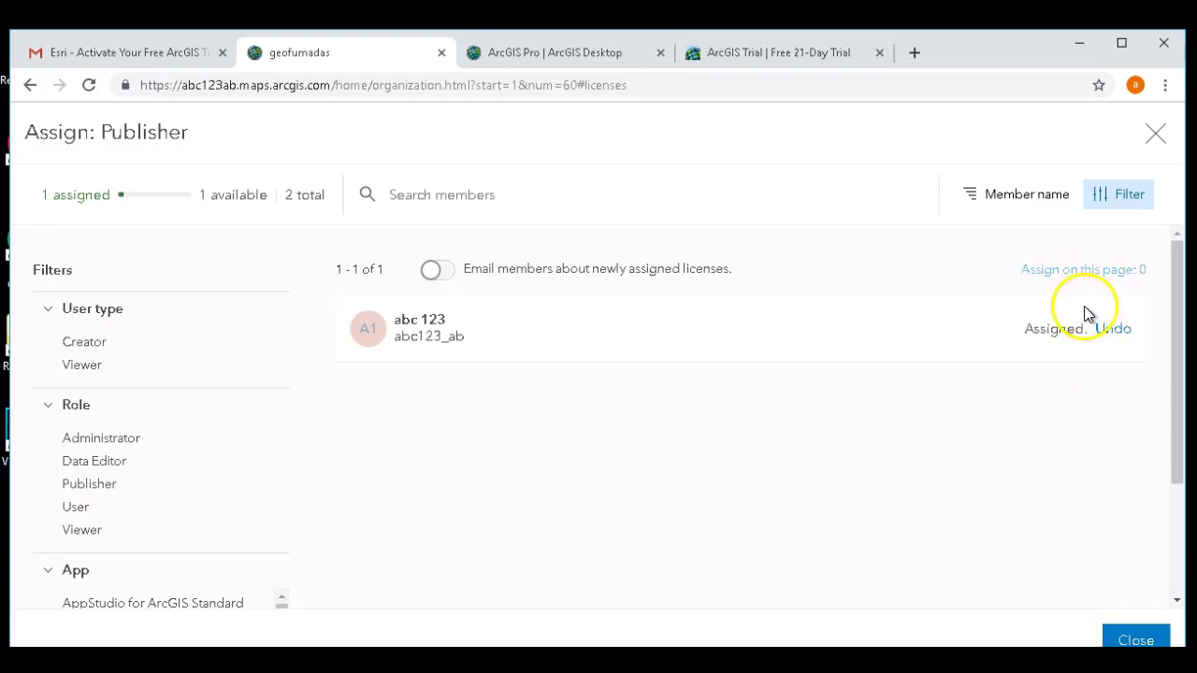
{"action": "left_click", "coordinate": [1128, 640]}
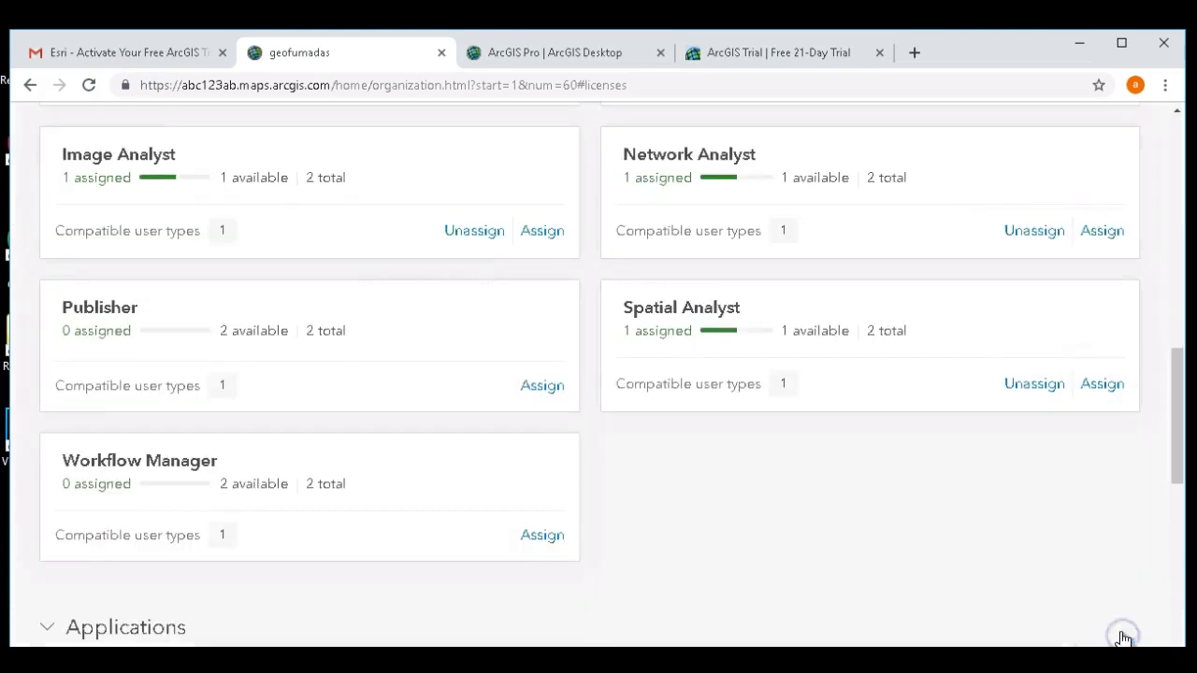
{"action": "left_click", "coordinate": [543, 536]}
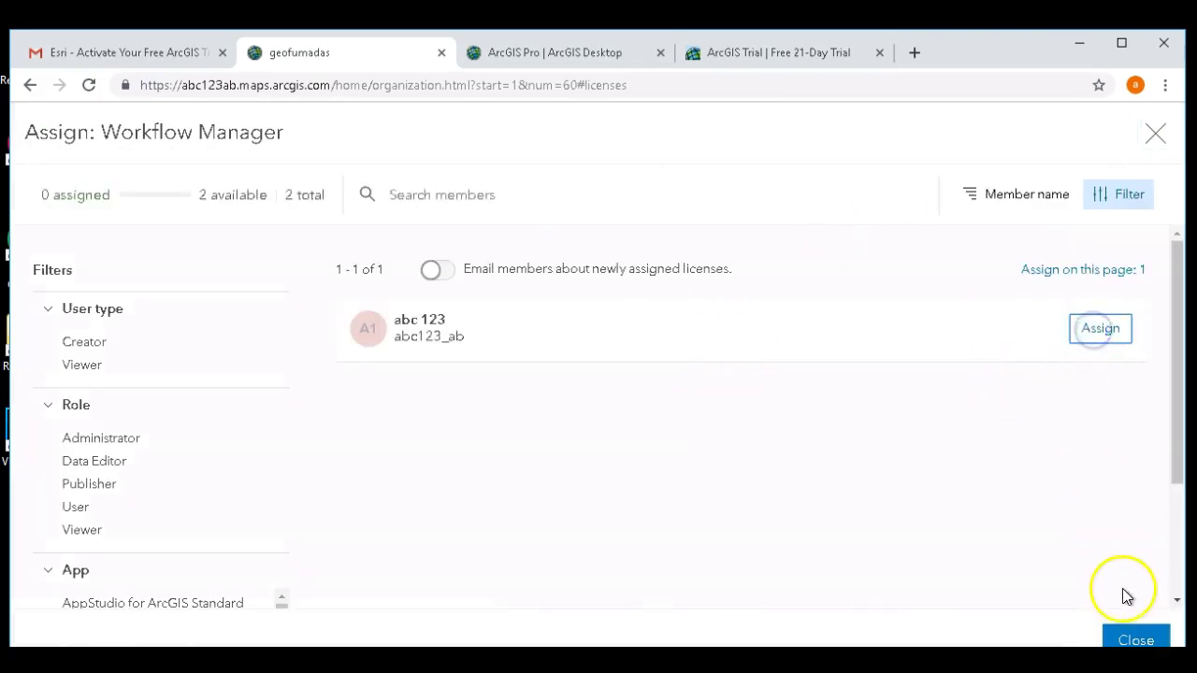
{"action": "left_click", "coordinate": [1095, 328]}
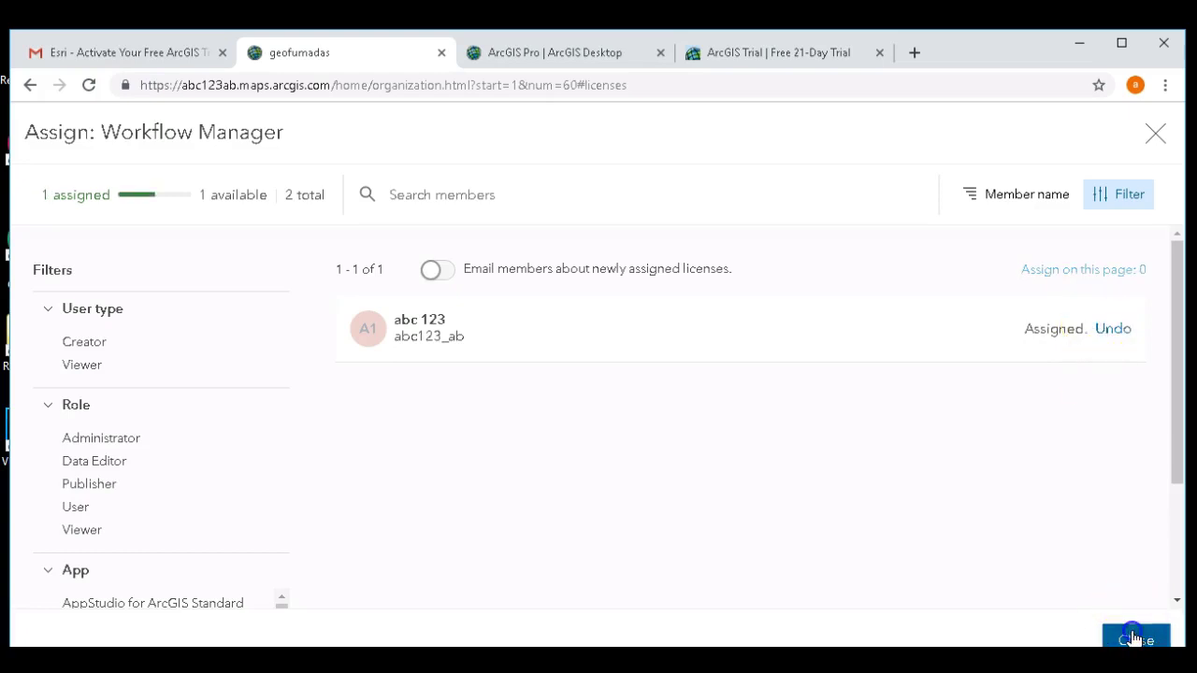
{"action": "left_click", "coordinate": [1133, 638]}
{"action": "left_click_drag", "start_coordinate": [1177, 404], "coordinate": [1183, 500]}
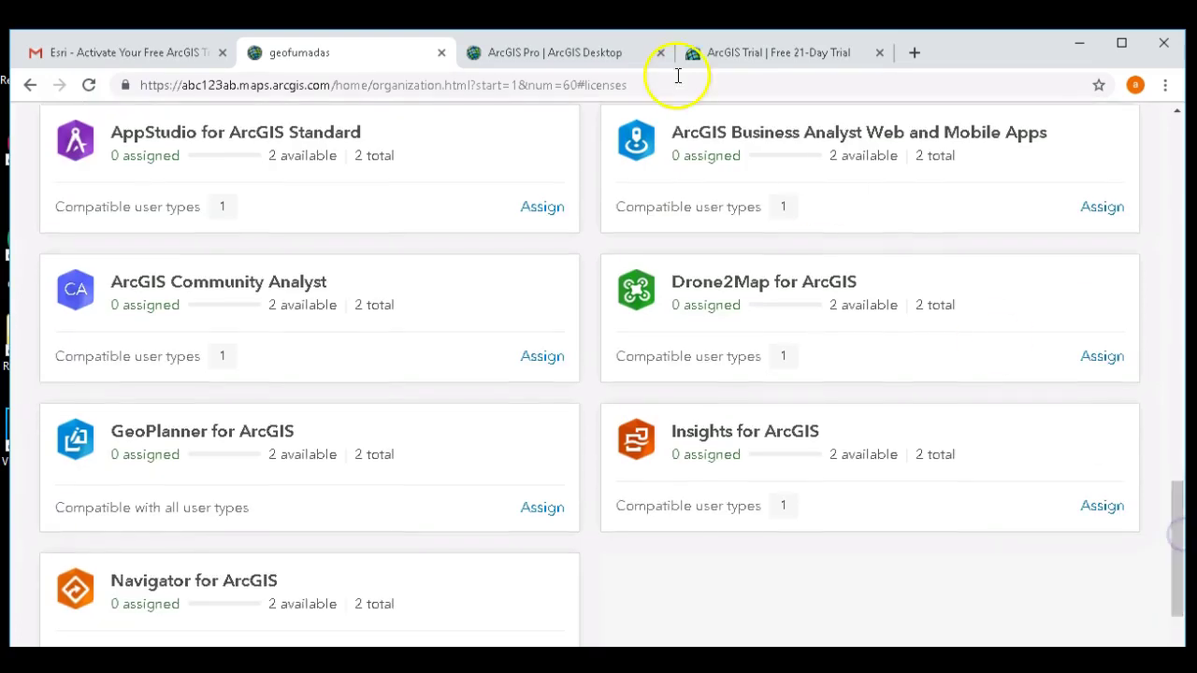
- Assign the member AppStudio for ArcGIS Standard and ArcGIS Community Analyst licenses
{"action": "left_click", "coordinate": [549, 205]}
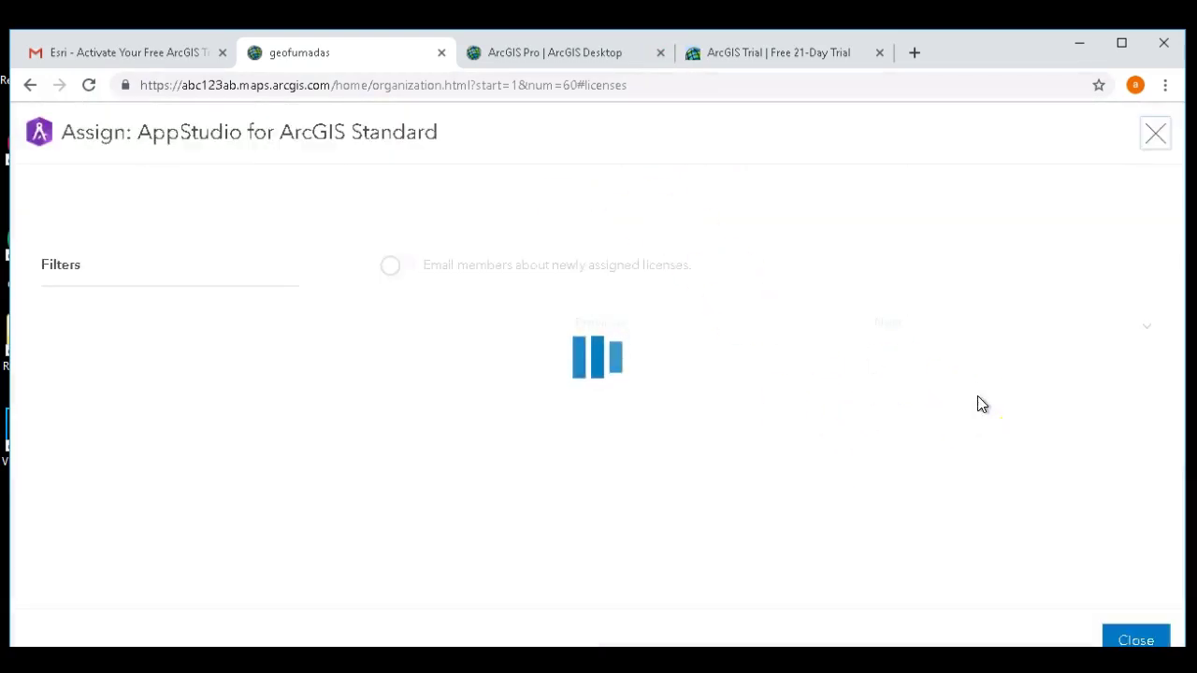
{"action": "left_click", "coordinate": [1078, 316]}
{"action": "left_click", "coordinate": [1118, 331]}
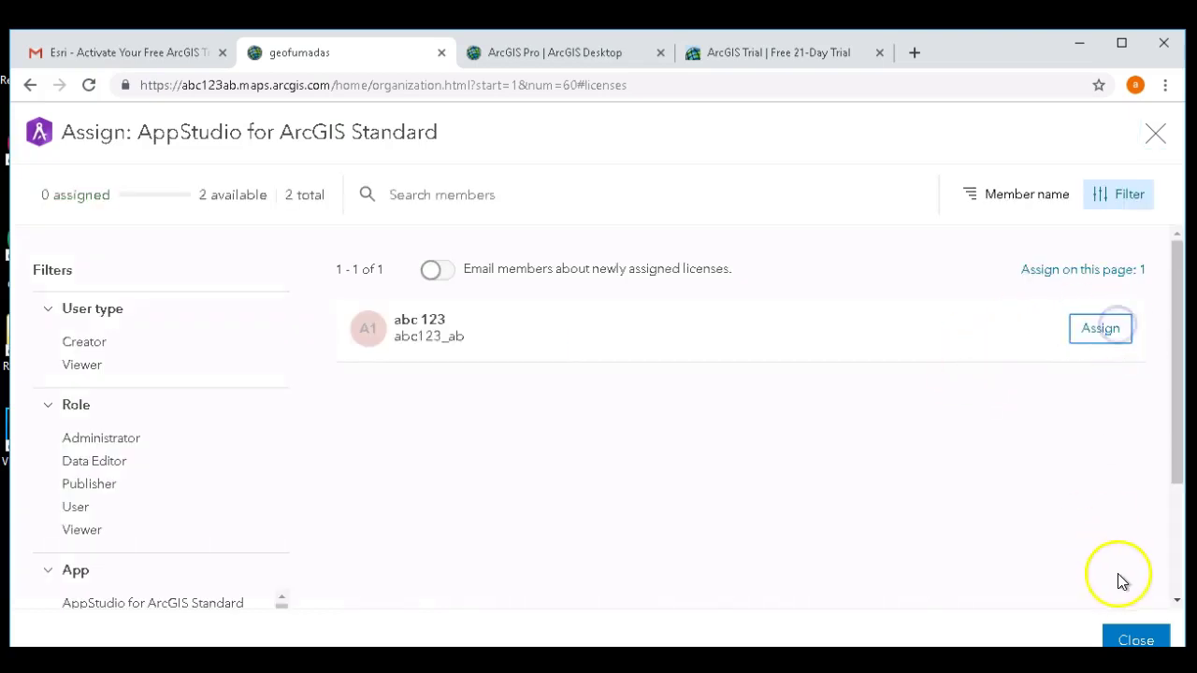
{"action": "left_click", "coordinate": [1134, 638]}
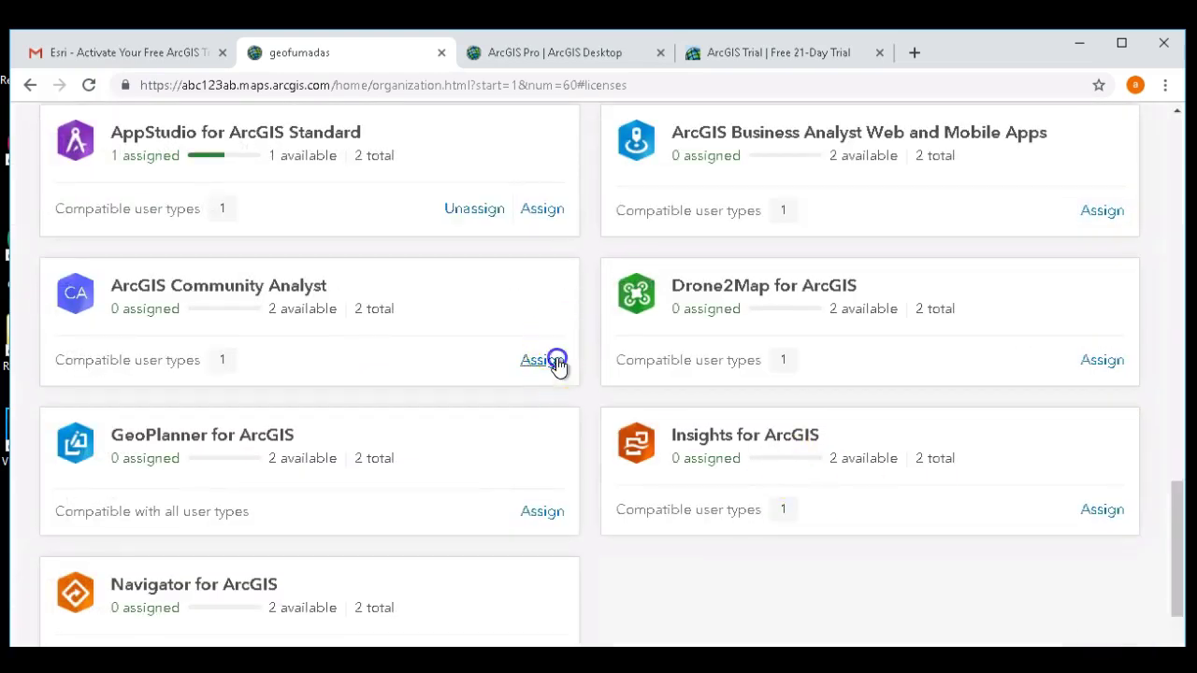
{"action": "left_click", "coordinate": [551, 361]}
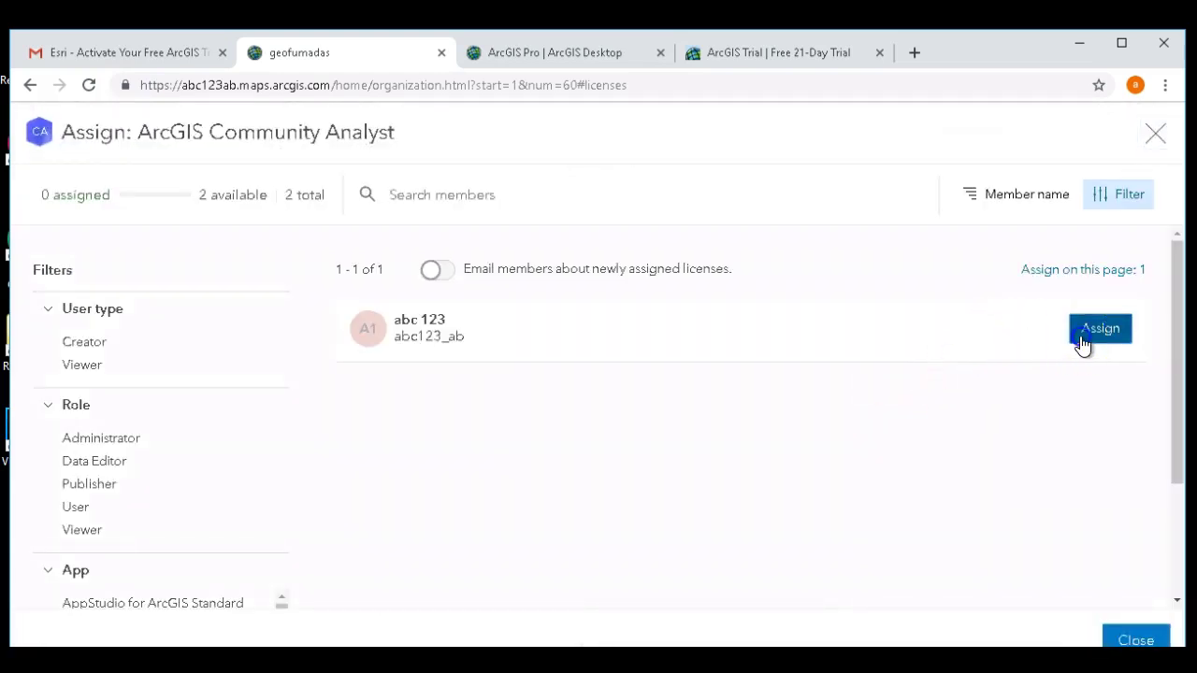
{"action": "left_click", "coordinate": [1080, 339]}
{"action": "left_click", "coordinate": [1122, 634]}
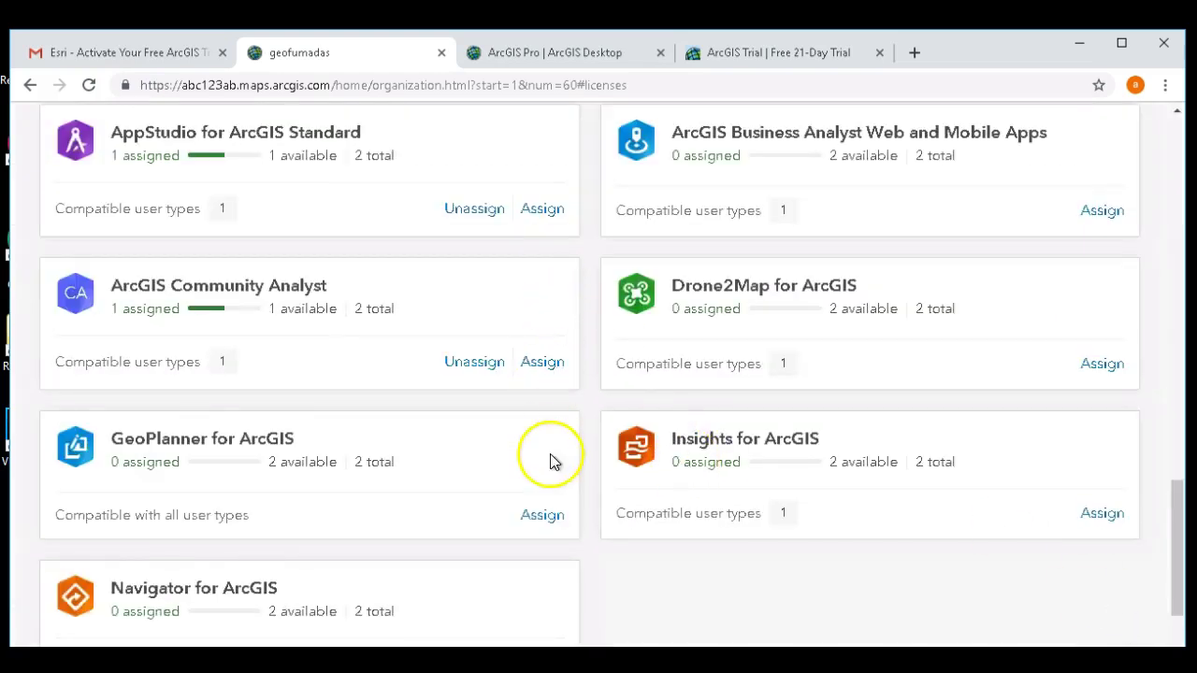
- Assign the member GeoPlanner, Business Analyst and Drone2Map for ArcGIS licenses
{"action": "left_click", "coordinate": [544, 515]}
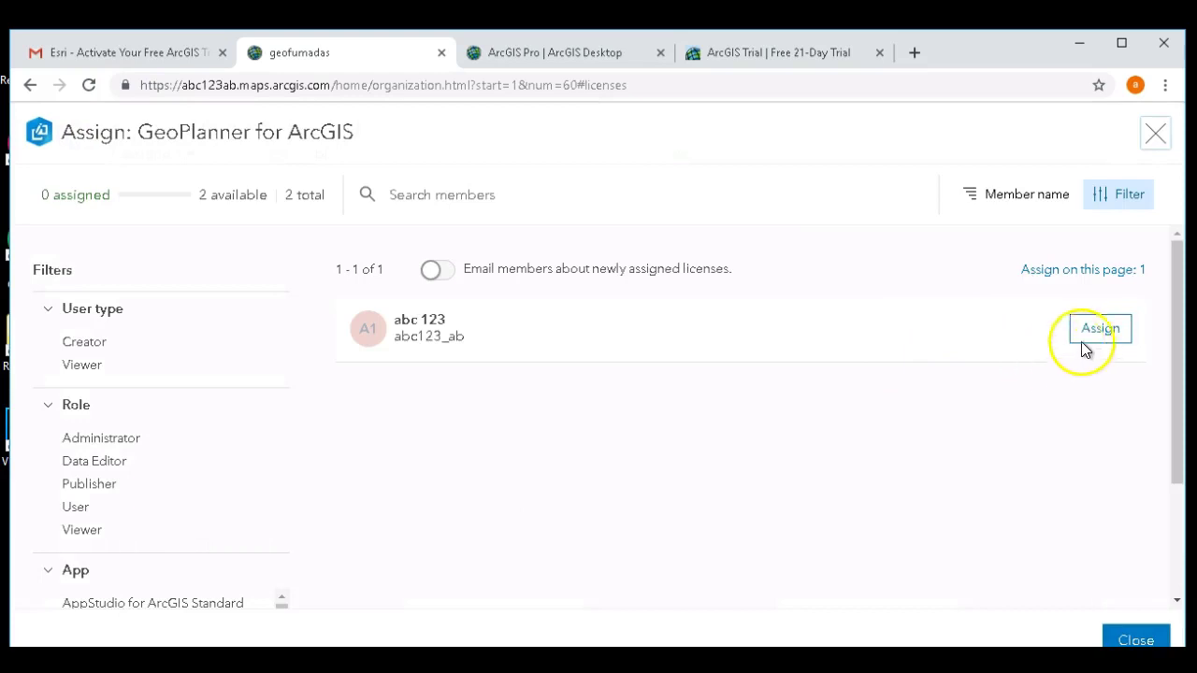
{"action": "left_click", "coordinate": [1090, 340]}
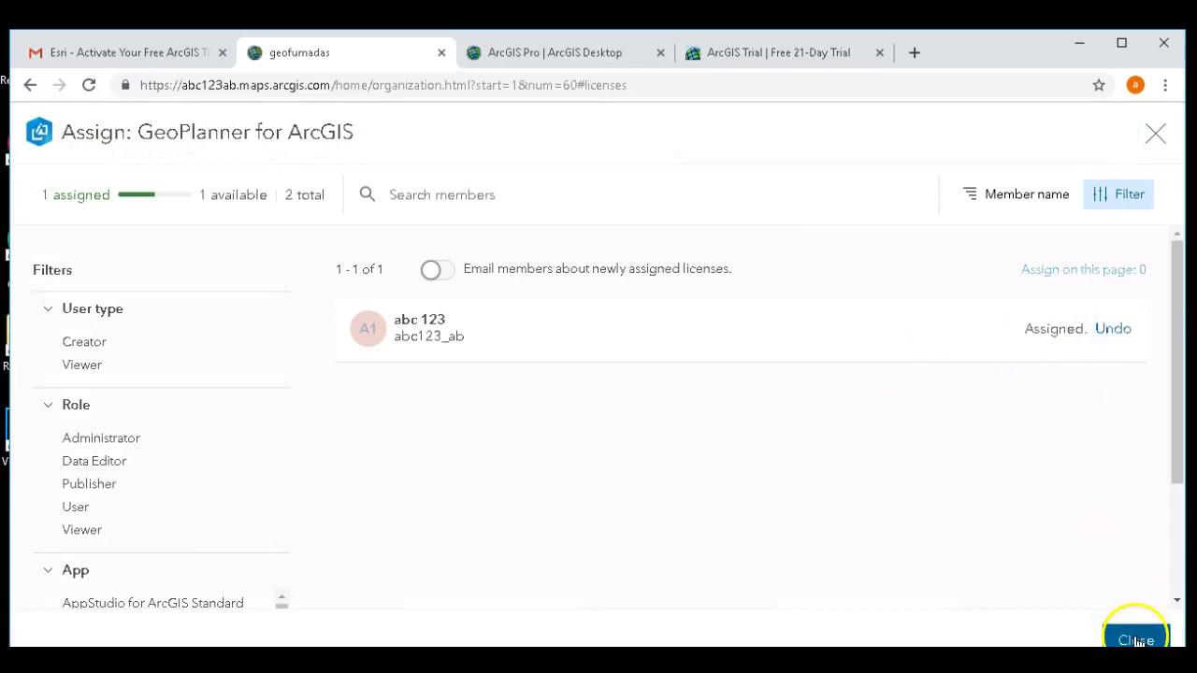
{"action": "left_click", "coordinate": [1135, 640]}
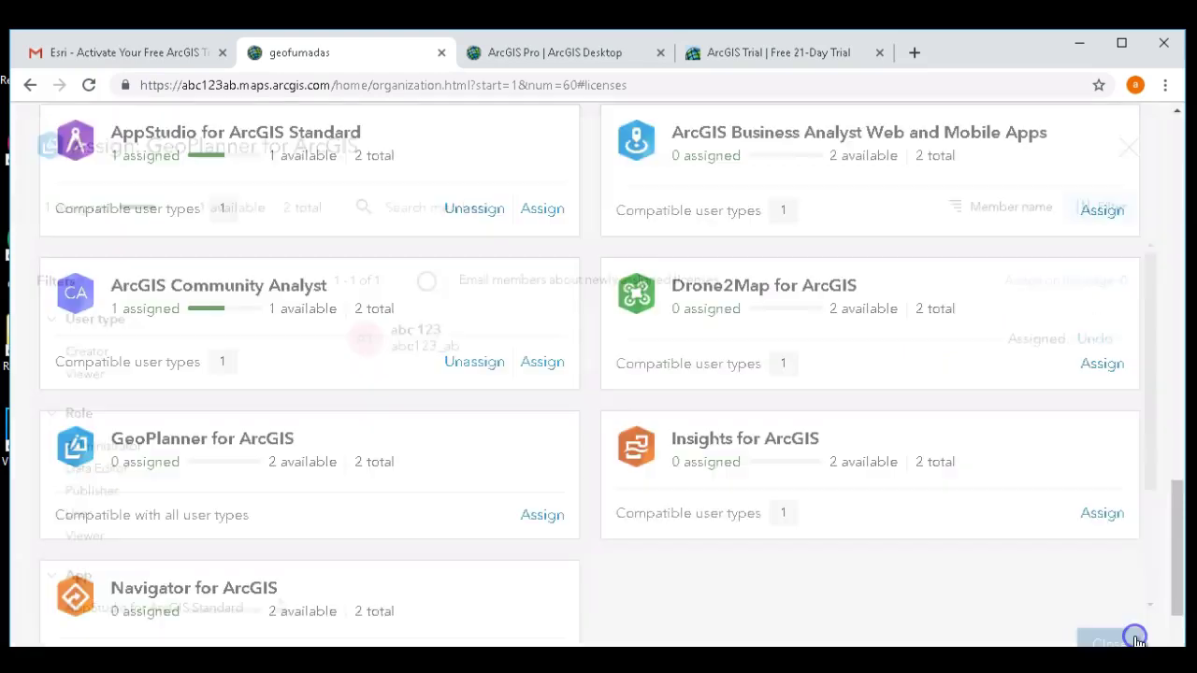
{"action": "left_click", "coordinate": [1085, 209]}
{"action": "left_click", "coordinate": [1101, 329]}
{"action": "left_click", "coordinate": [1125, 640]}
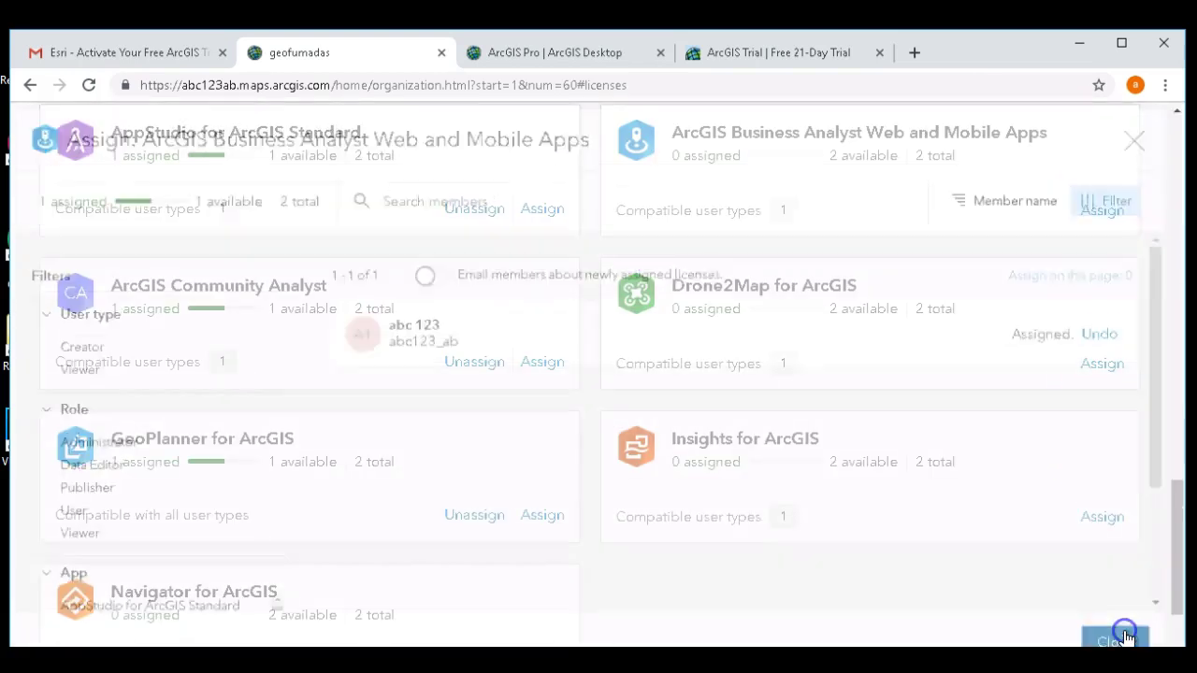
{"action": "left_click", "coordinate": [1094, 366]}
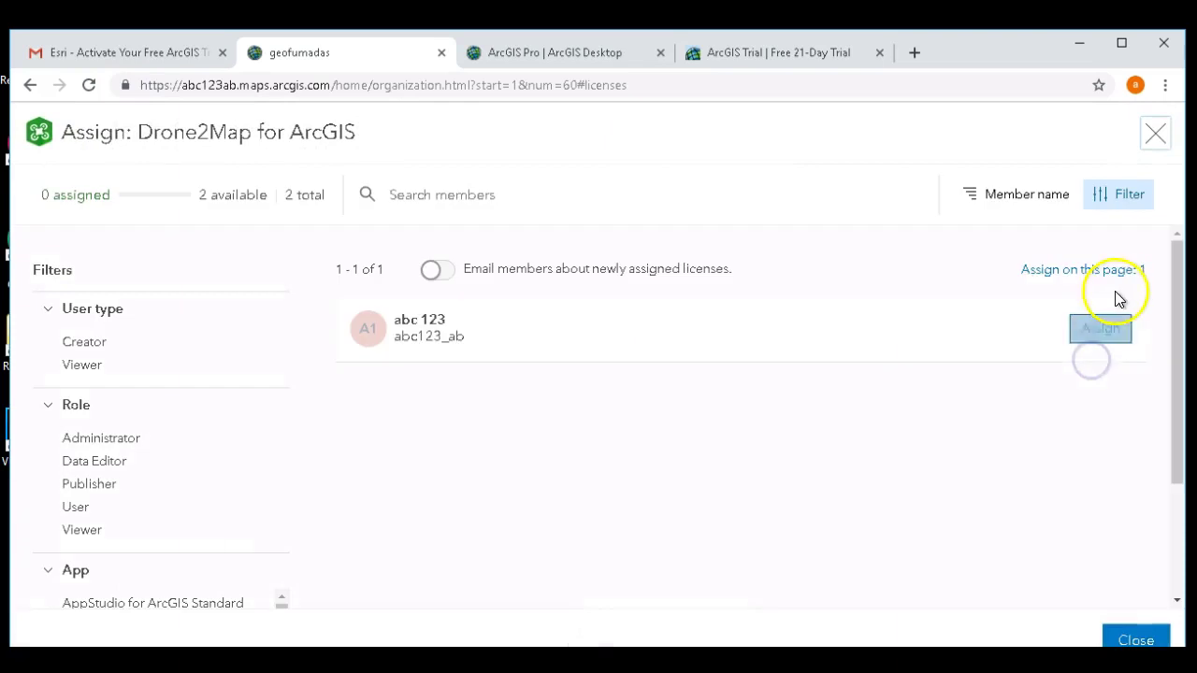
{"action": "left_click", "coordinate": [1118, 333]}
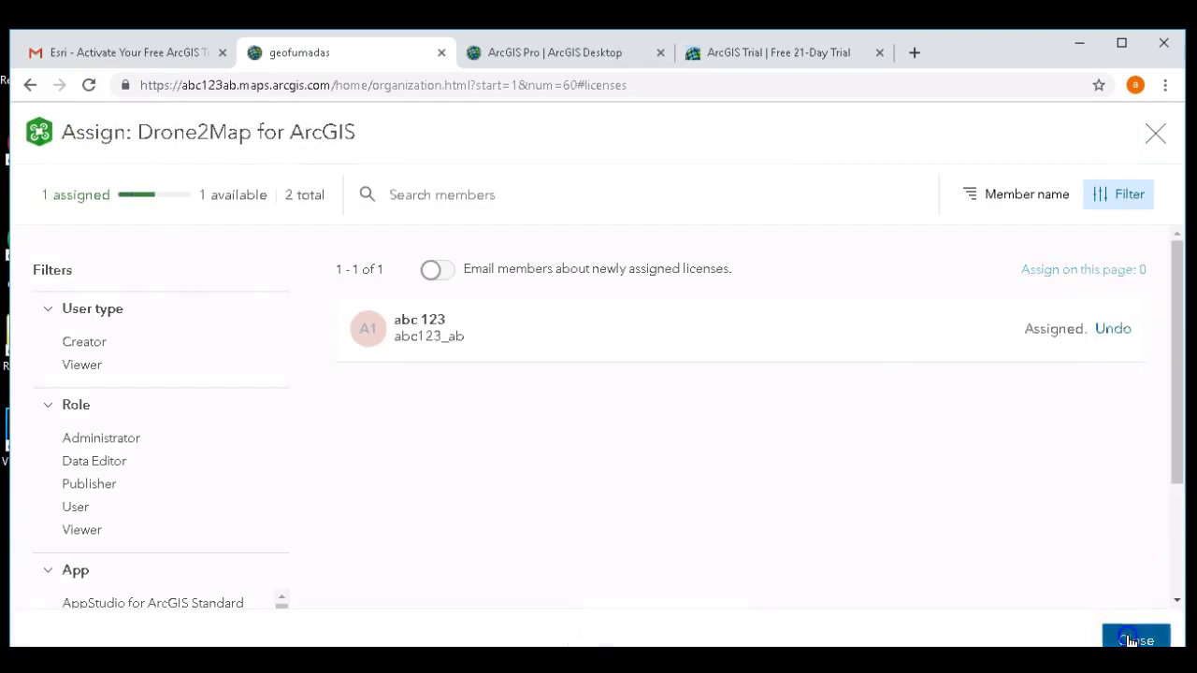
{"action": "left_click", "coordinate": [1133, 640]}
- Assign the member Insights for ArcGIS and Navigator for ArcGIS licenses
{"action": "left_click", "coordinate": [1105, 517]}
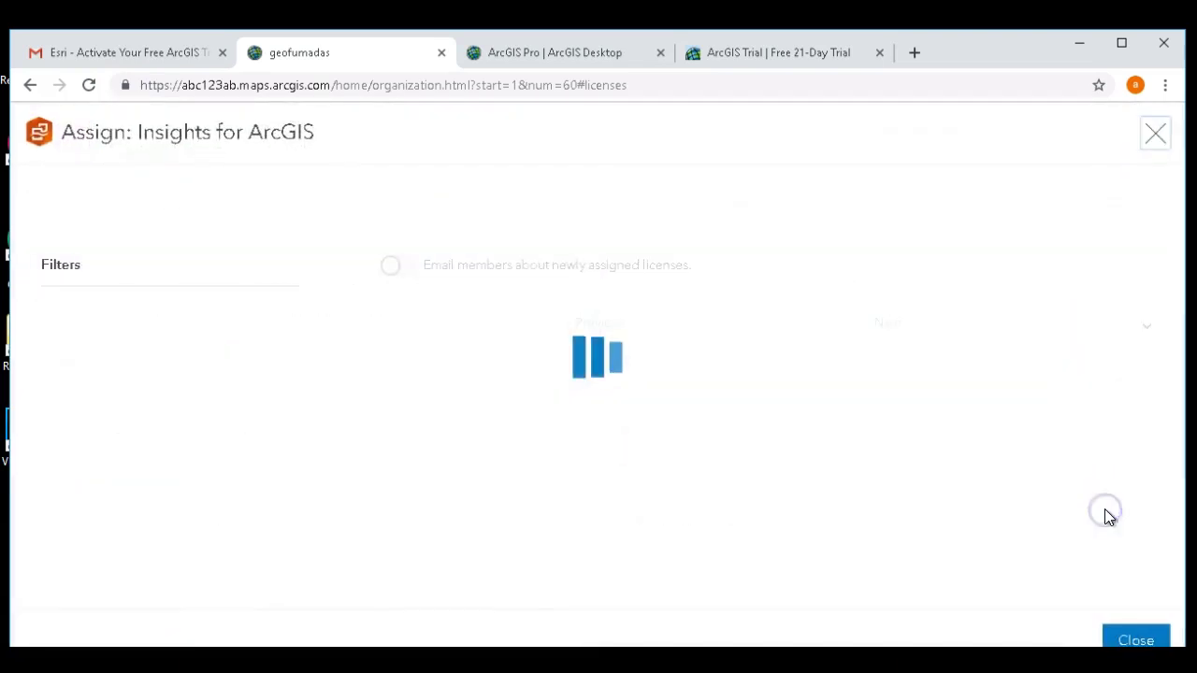
{"action": "left_click", "coordinate": [1101, 328]}
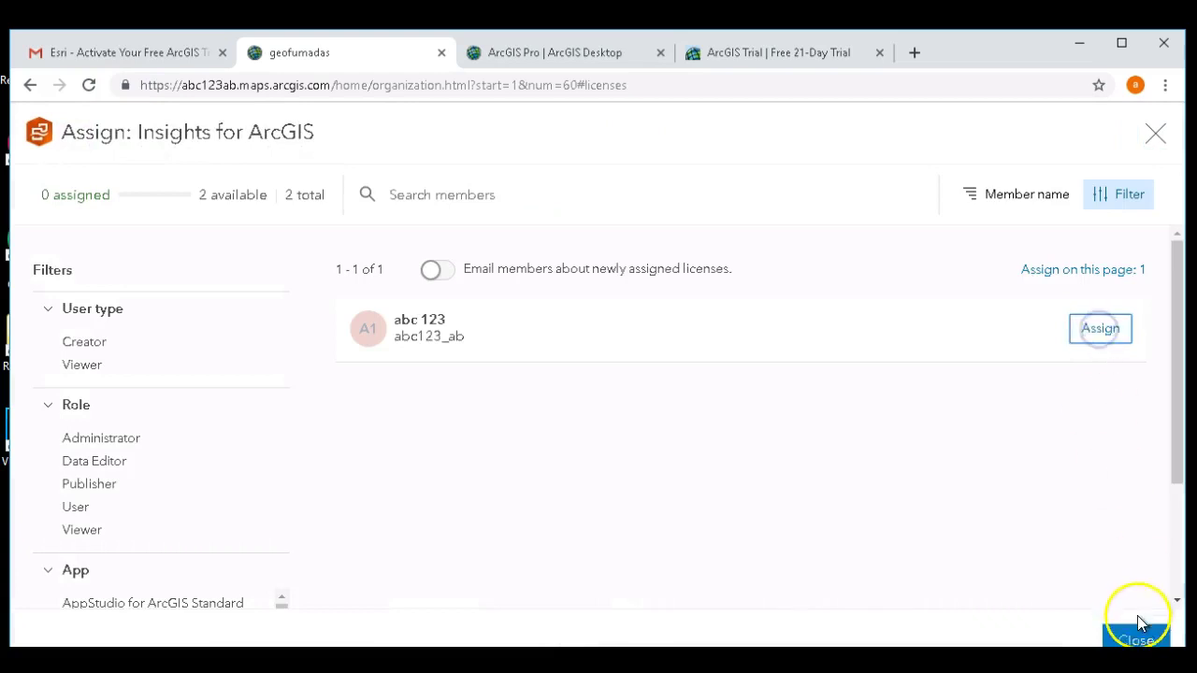
{"action": "left_click", "coordinate": [1132, 639]}
{"action": "left_click_drag", "start_coordinate": [1178, 485], "coordinate": [1175, 542]}
{"action": "left_click", "coordinate": [531, 502]}
{"action": "left_click", "coordinate": [1098, 337]}
{"action": "left_click", "coordinate": [1137, 638]}
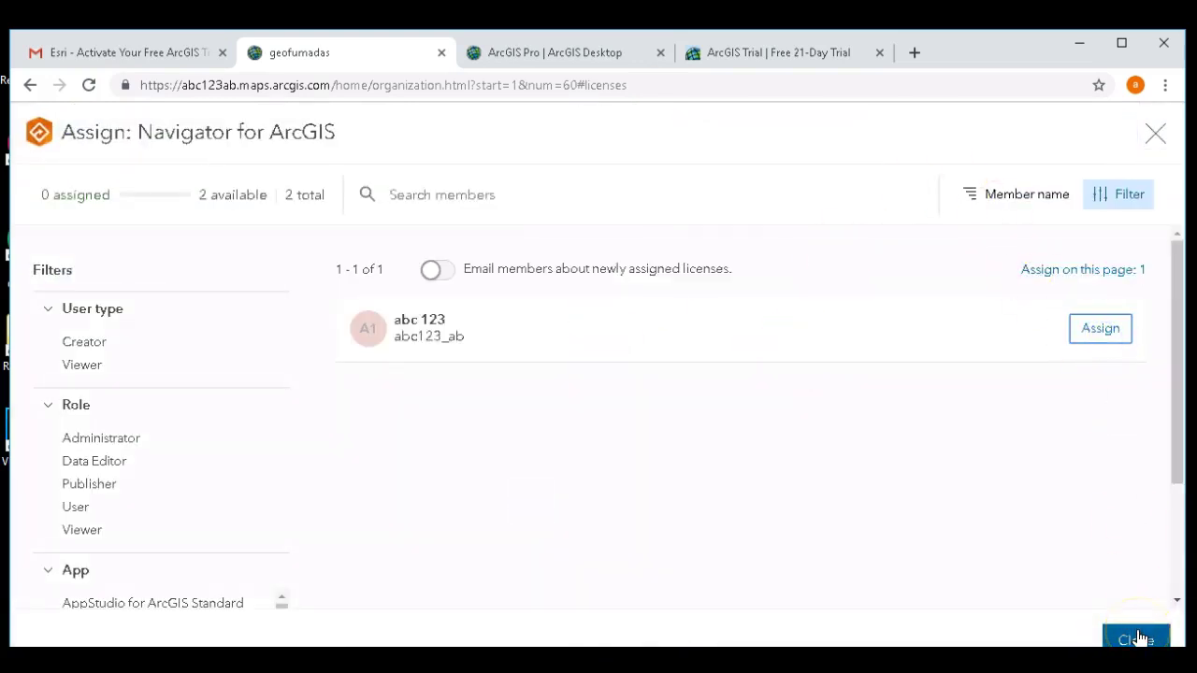
{"action": "left_click", "coordinate": [1137, 638]}
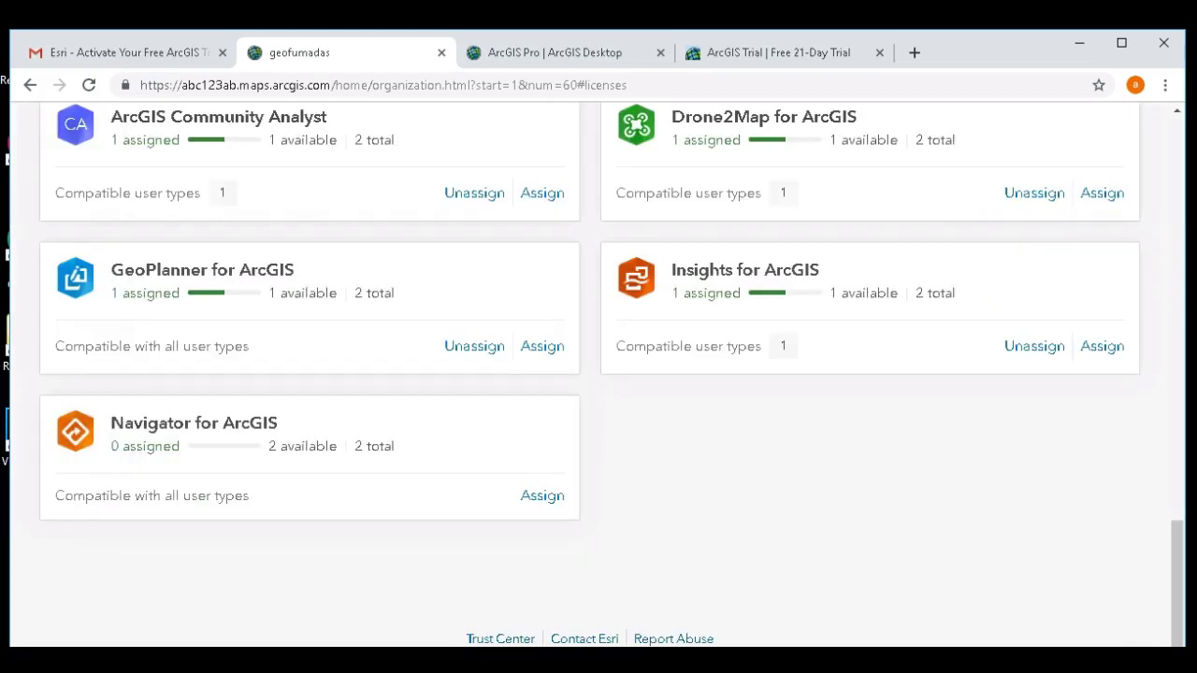
- Review the geofumadas Overview: 400.00 remaining credits, members and add-on licenses each with 1 assigned
{"action": "left_click_drag", "start_coordinate": [1185, 553], "coordinate": [1164, 145]}
{"action": "left_click", "coordinate": [683, 187]}
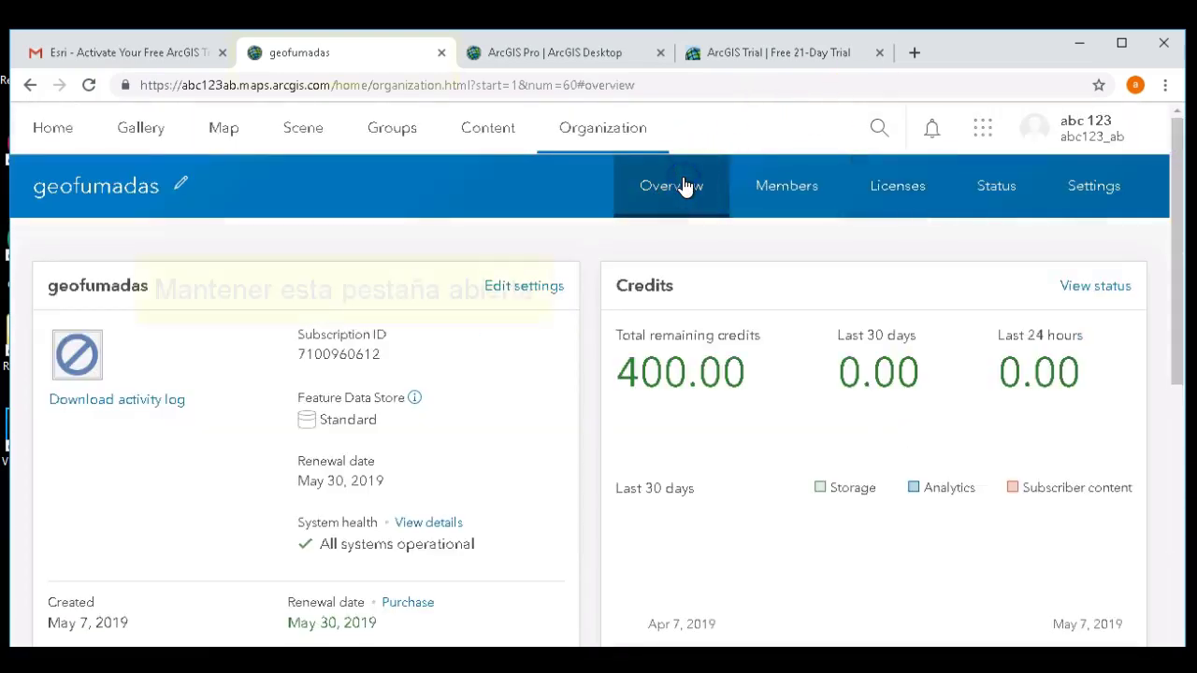
{"action": "mouse_move", "coordinate": [1167, 177]}
{"action": "left_mouse_down"}
{"action": "mouse_move", "coordinate": [1185, 275]}
{"action": "mouse_move", "coordinate": [1177, 390]}
{"action": "mouse_move", "coordinate": [1173, 324]}
{"action": "left_mouse_up"}
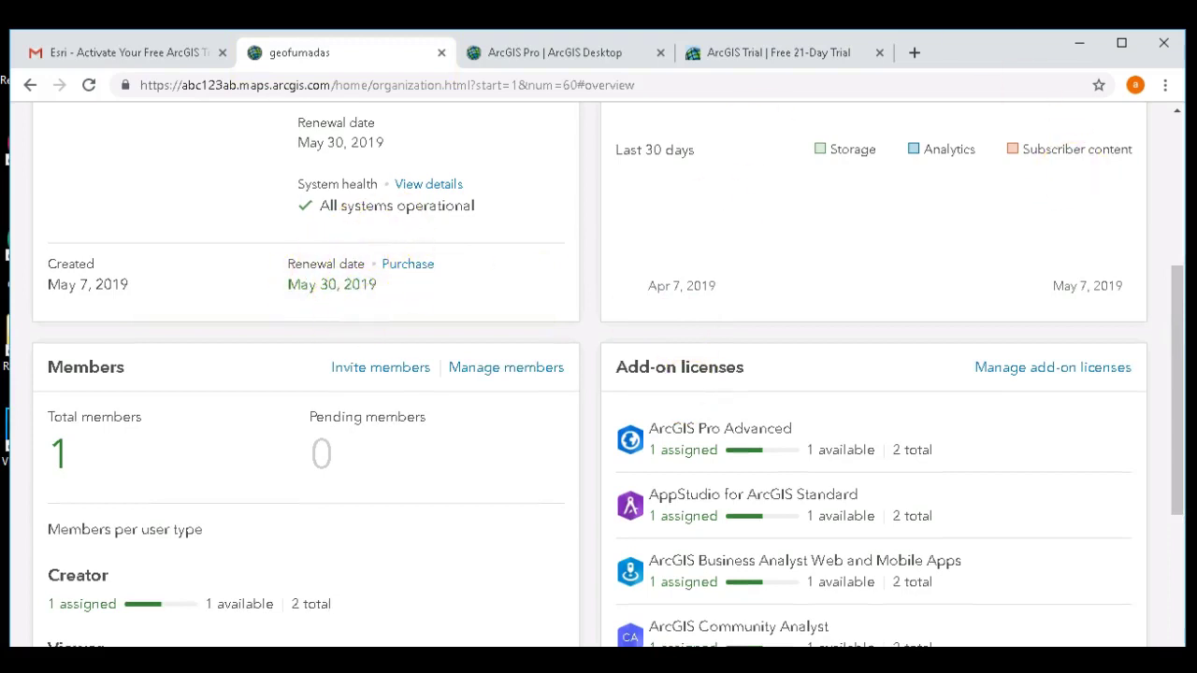
{"action": "left_click_drag", "start_coordinate": [1176, 287], "coordinate": [1176, 450]}
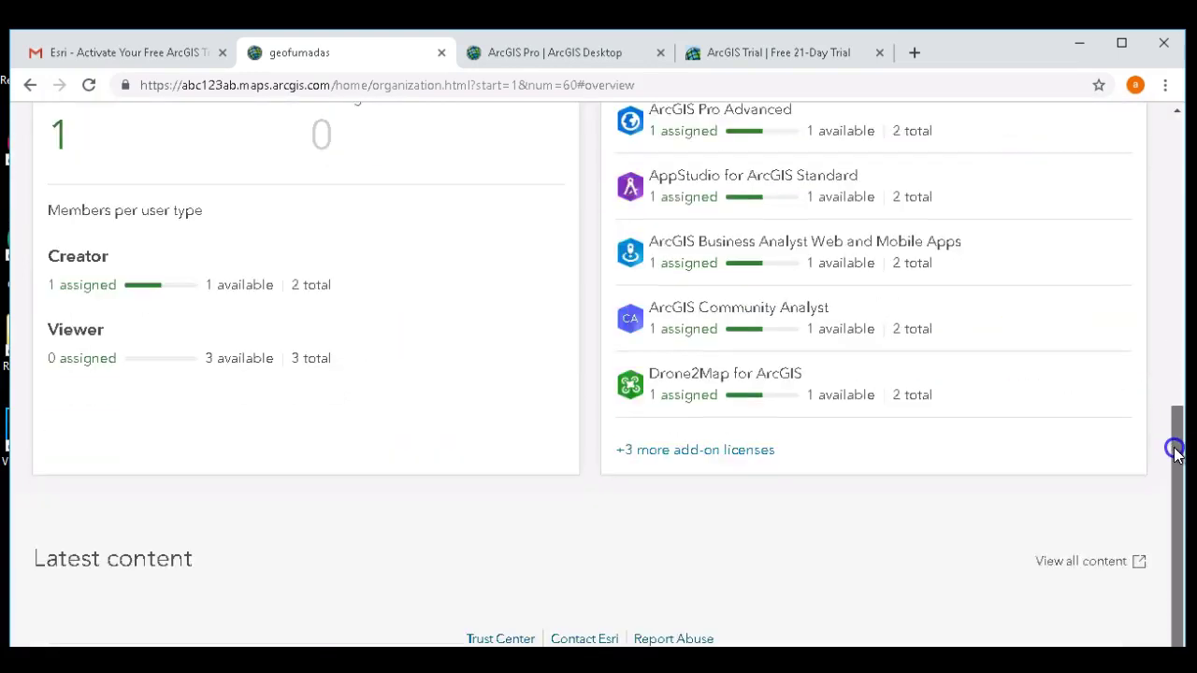
{"action": "left_click_drag", "start_coordinate": [1175, 388], "coordinate": [1173, 206]}
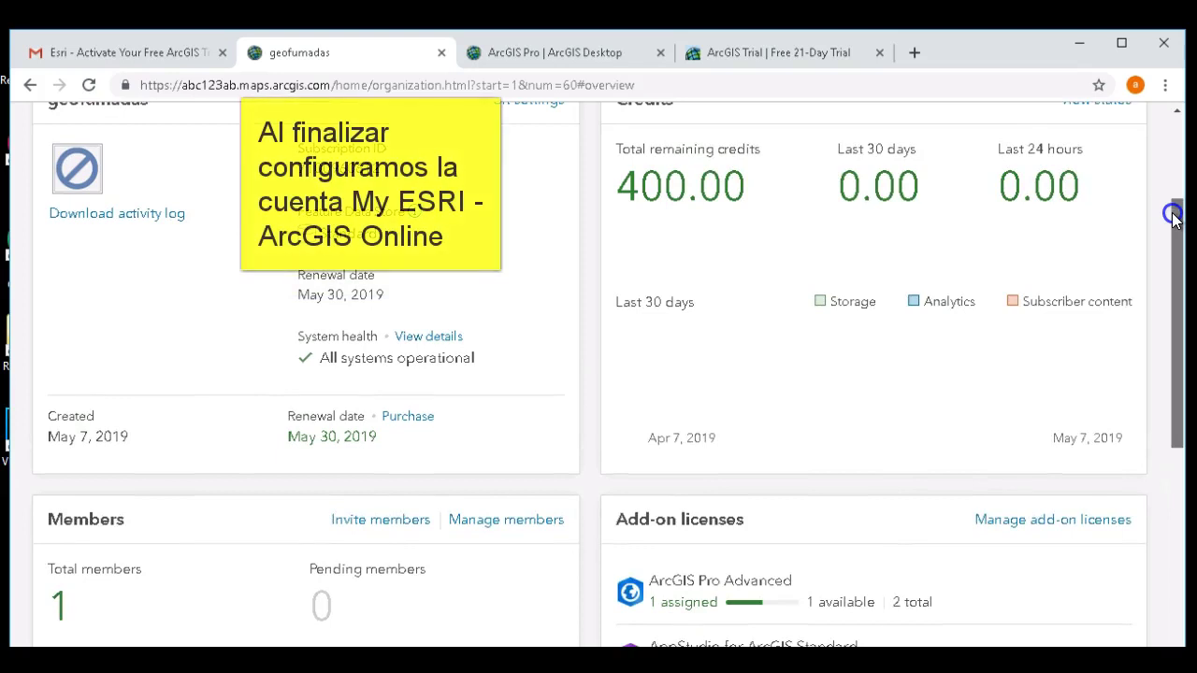
{"action": "left_click_drag", "start_coordinate": [1174, 249], "coordinate": [1170, 147]}
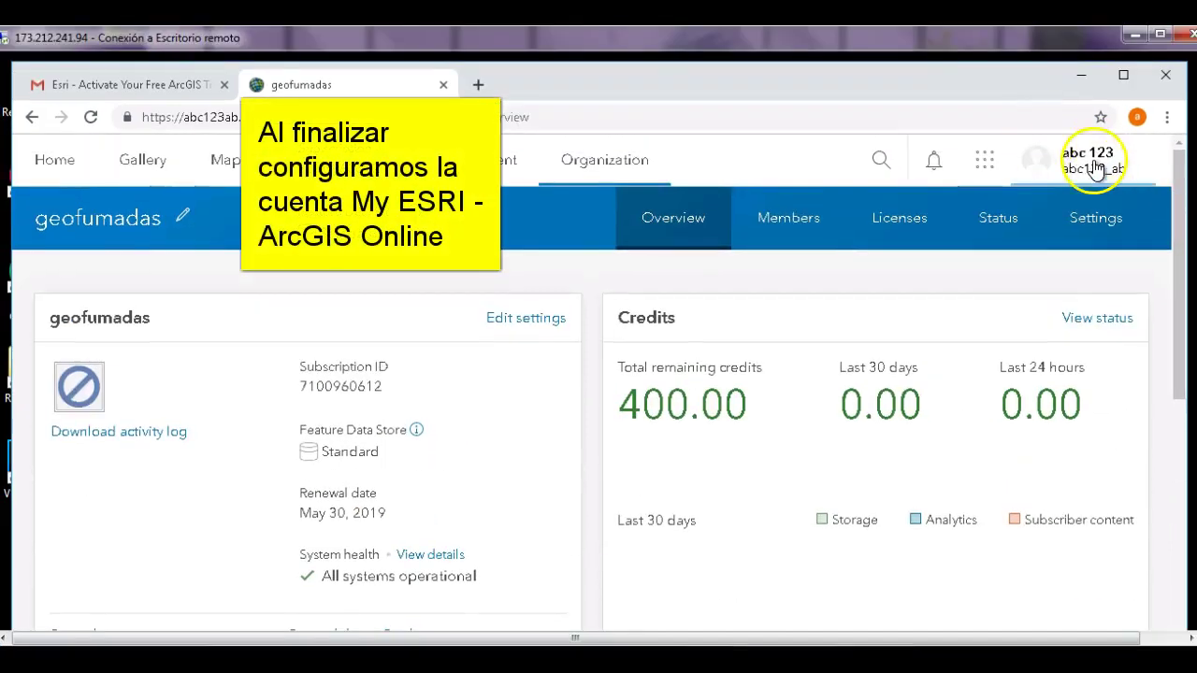
{"action": "left_click", "coordinate": [1091, 160]}
- From My Esri, start a new public account and enter the first and last name
{"action": "left_click", "coordinate": [1005, 274]}
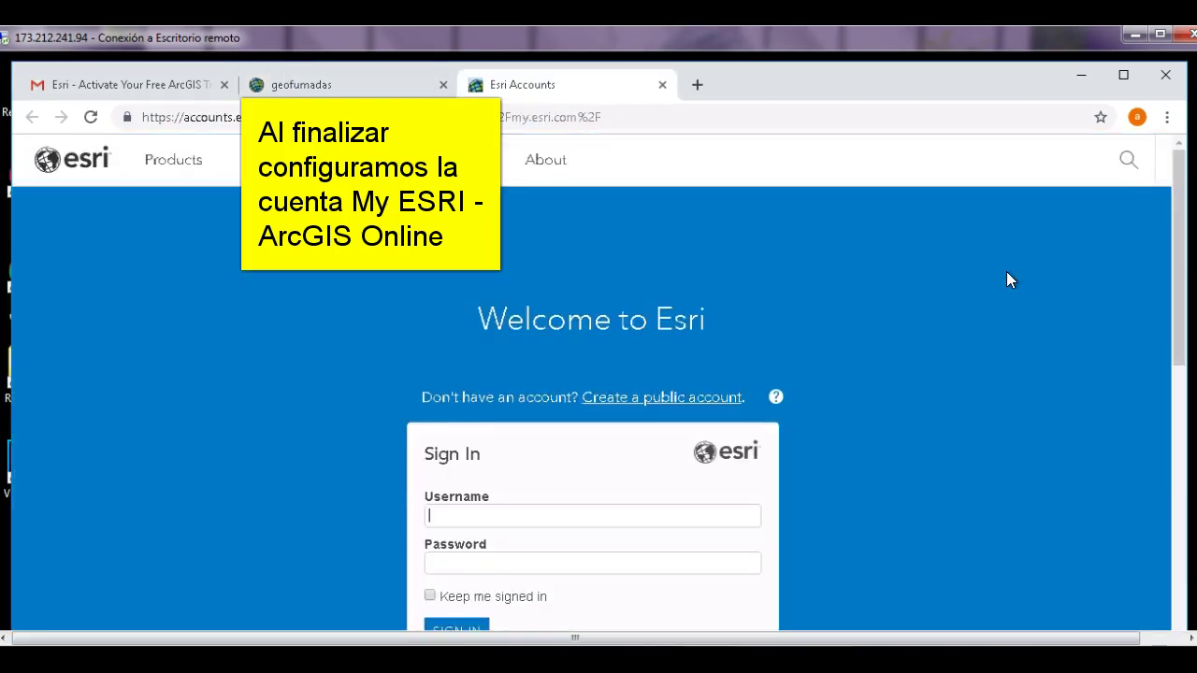
{"action": "left_click", "coordinate": [650, 397]}
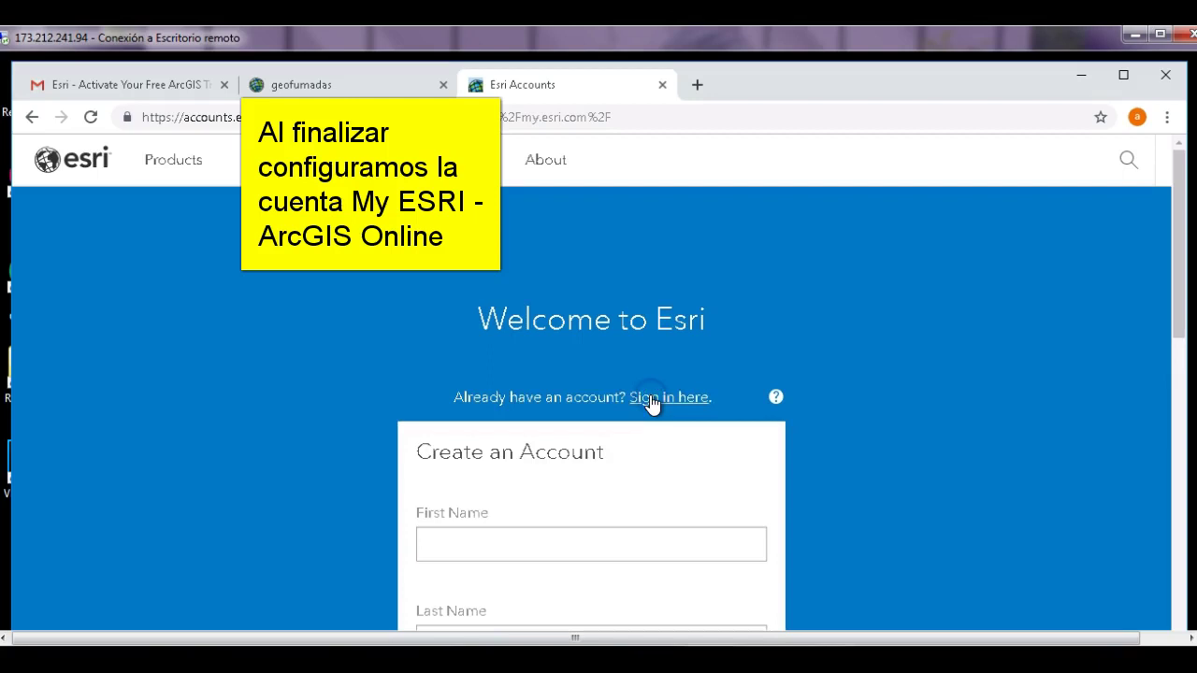
{"action": "left_click", "coordinate": [576, 546]}
{"action": "type", "text": "abc"}
{"action": "key", "text": "Tab"}
{"action": "type", "text": "def"}
- Enter the e-mail address, accept the Terms of Use and Privacy Statement, and submit the account
{"action": "left_click", "coordinate": [635, 539]}
{"action": "left_click", "coordinate": [635, 580]}
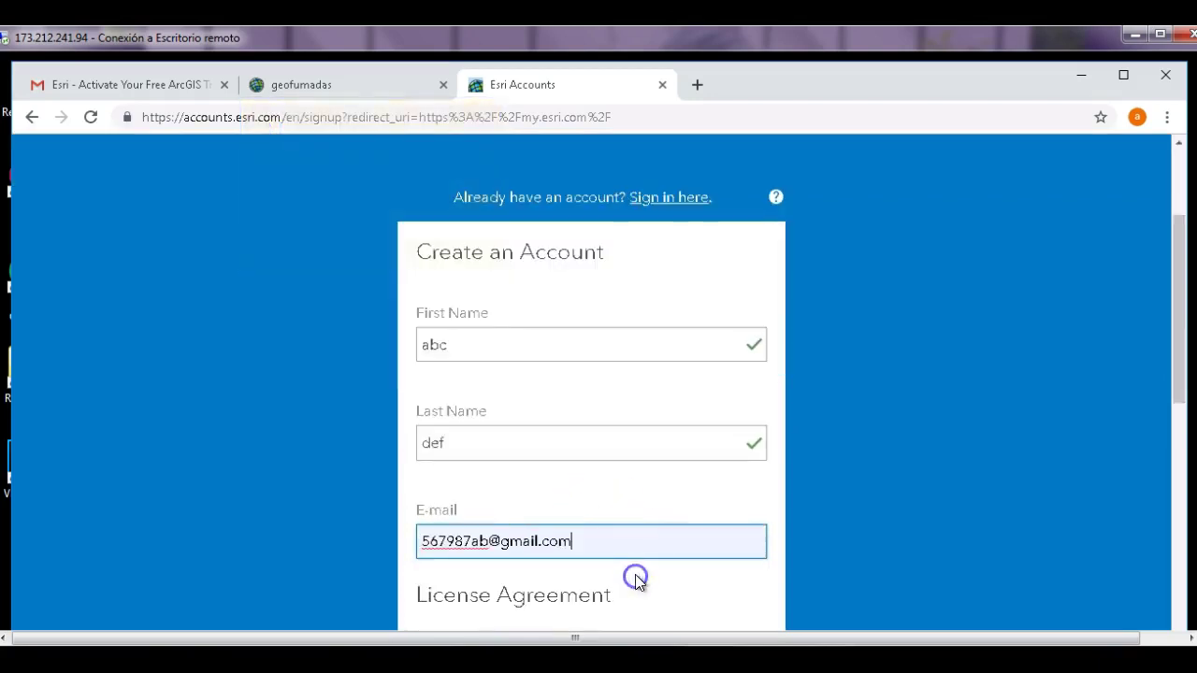
{"action": "left_click_drag", "start_coordinate": [1175, 288], "coordinate": [1183, 458]}
{"action": "left_click", "coordinate": [426, 246]}
{"action": "left_click", "coordinate": [426, 296]}
{"action": "left_click", "coordinate": [489, 414]}
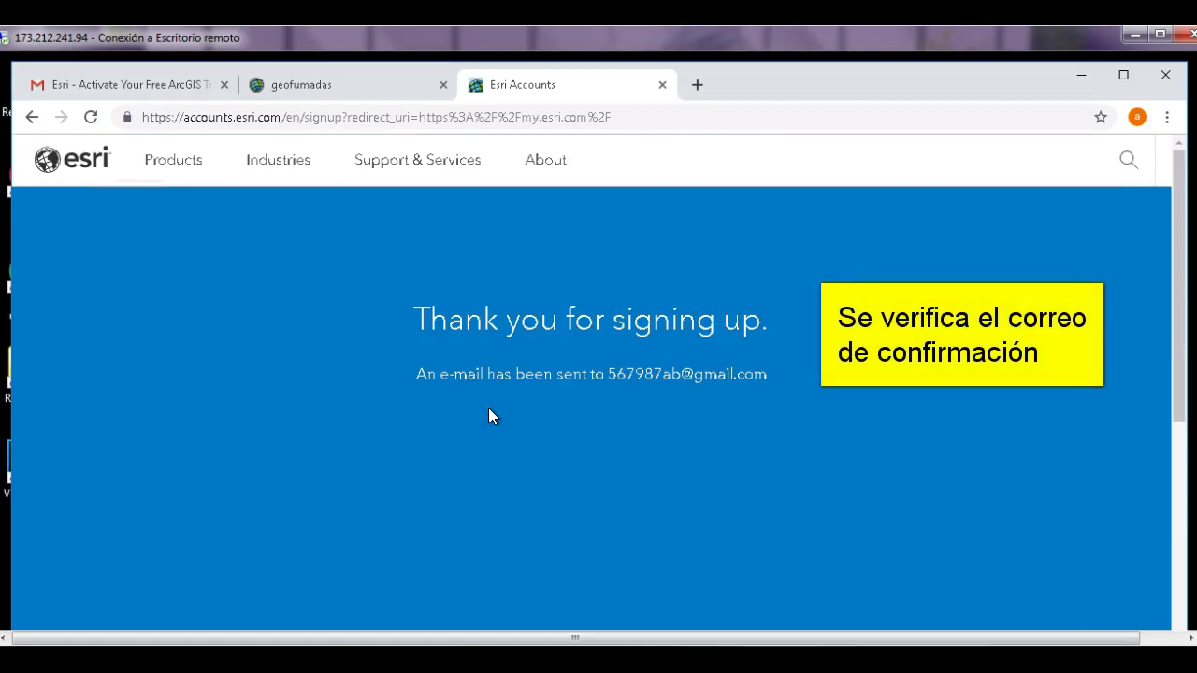
- In Gmail, open the newest Esri activation e-mail and follow Activate Your Account
{"action": "left_click", "coordinate": [168, 83]}
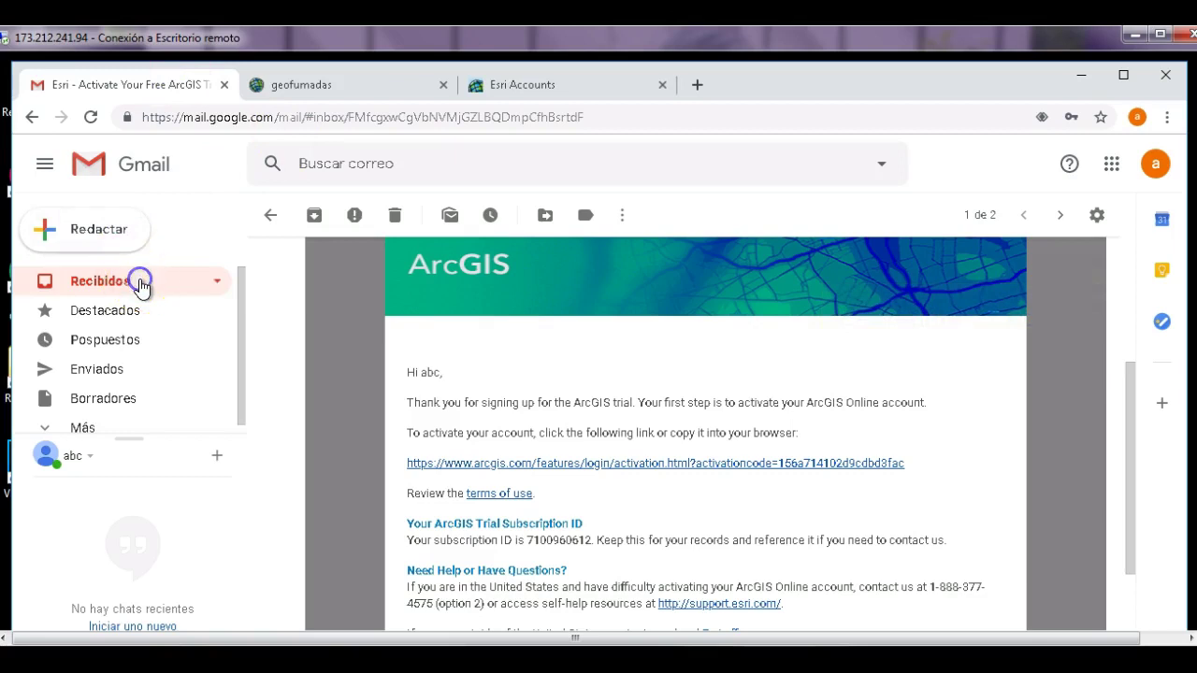
{"action": "left_click", "coordinate": [140, 285]}
{"action": "left_click", "coordinate": [457, 297]}
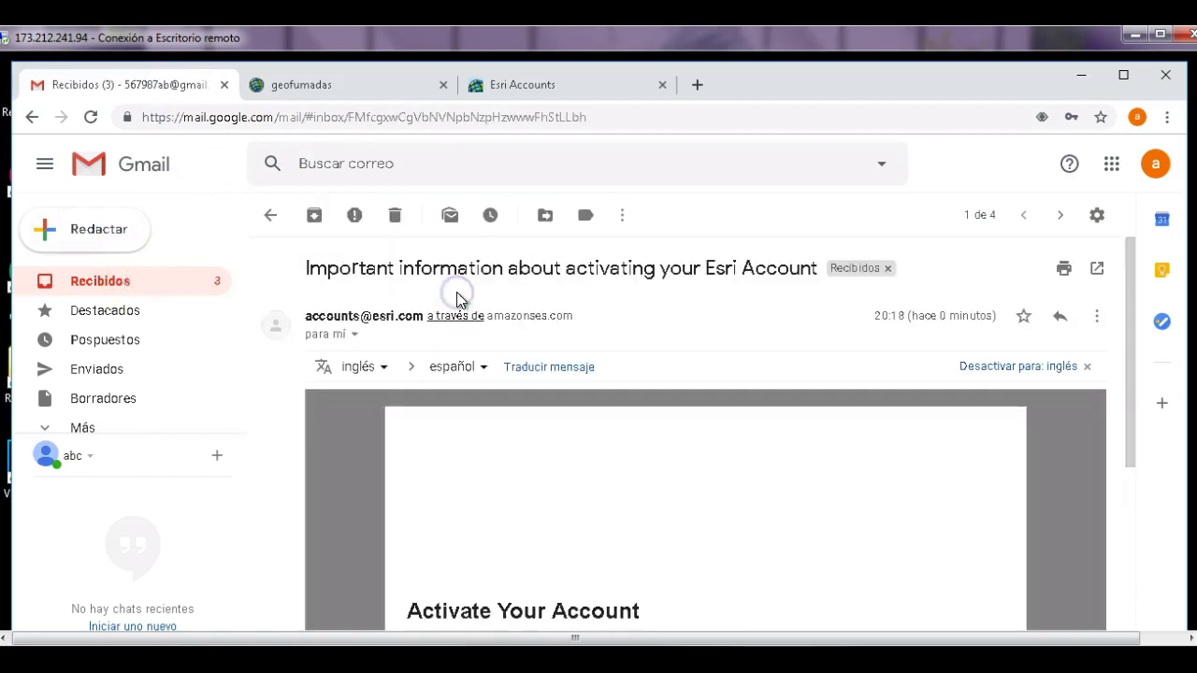
{"action": "left_click_drag", "start_coordinate": [1129, 388], "coordinate": [1124, 523]}
{"action": "left_click", "coordinate": [475, 432]}
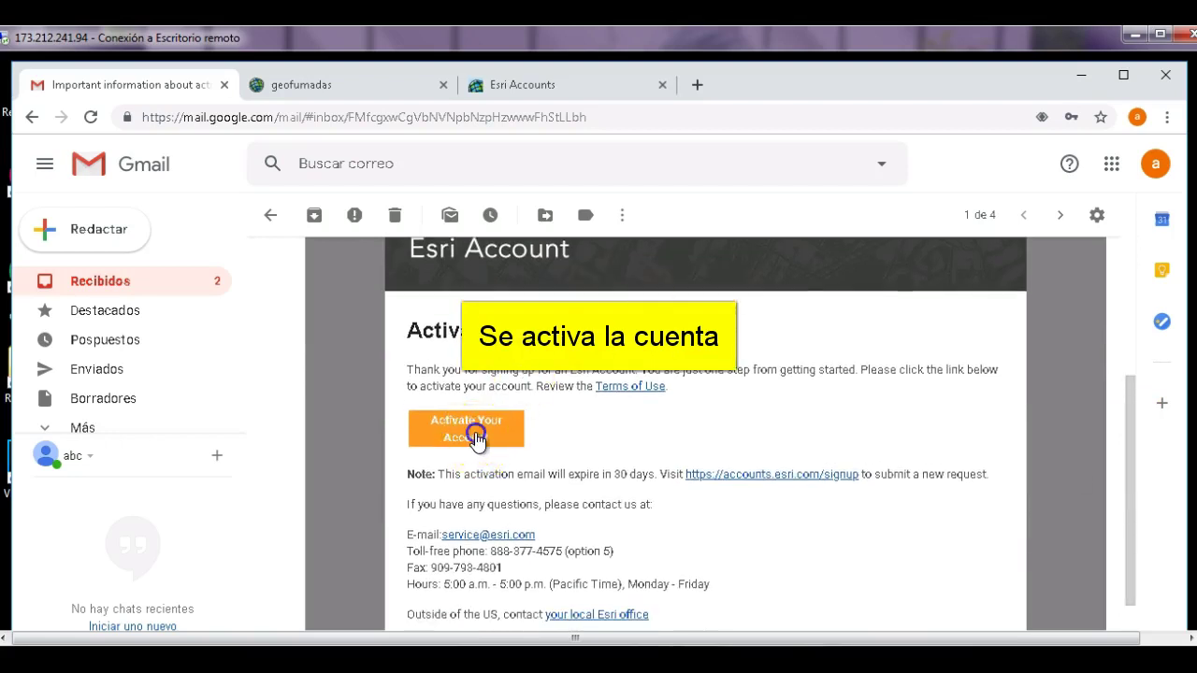
{"action": "left_click_drag", "start_coordinate": [1181, 279], "coordinate": [1182, 298]}
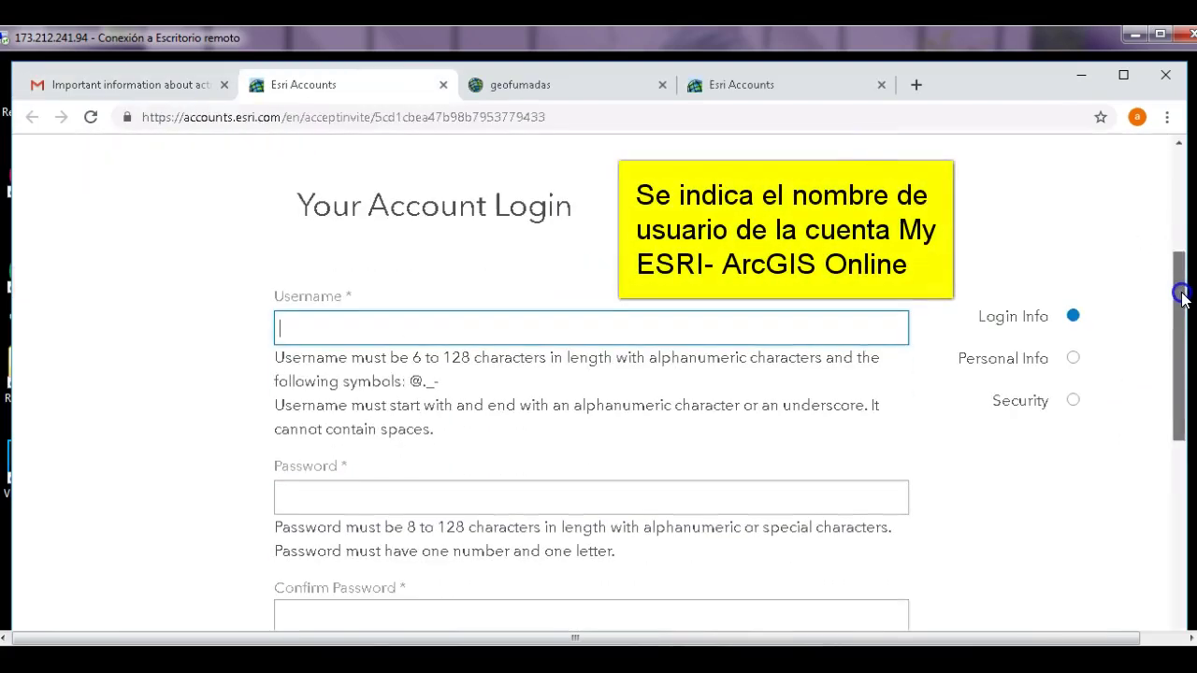
- Enter a unique username, replacing the taken one, then type and confirm the password
{"action": "left_click", "coordinate": [702, 324]}
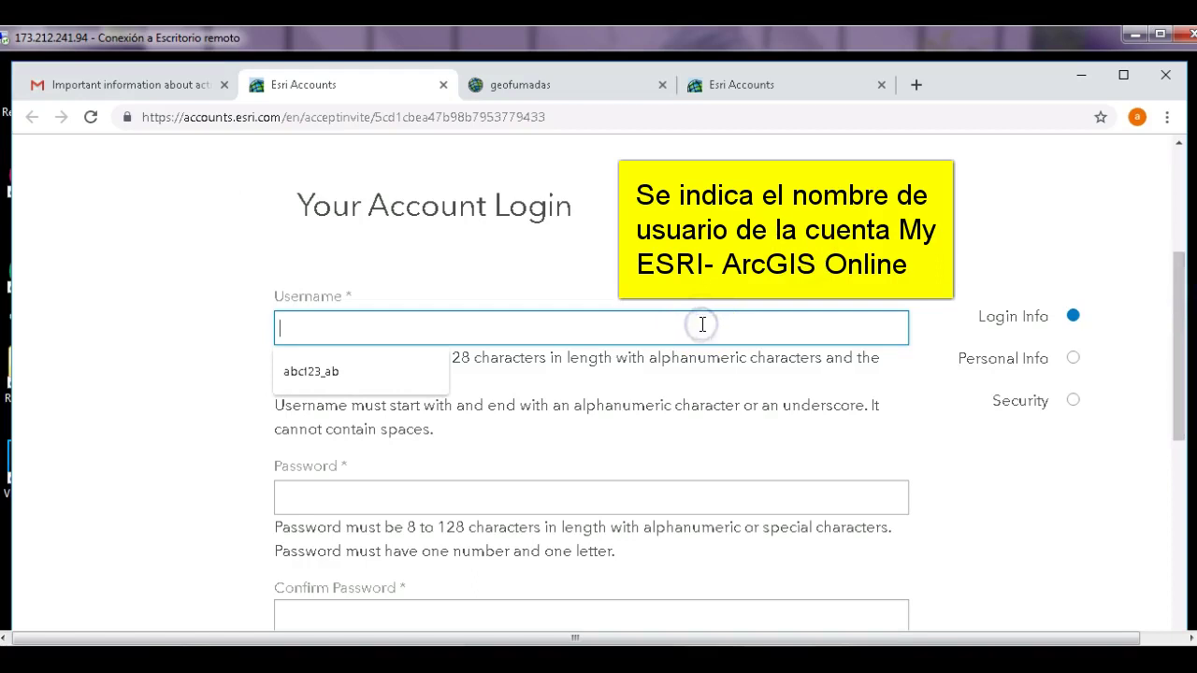
{"action": "left_click", "coordinate": [374, 373]}
{"action": "left_click", "coordinate": [385, 514]}
{"action": "left_click", "coordinate": [356, 325]}
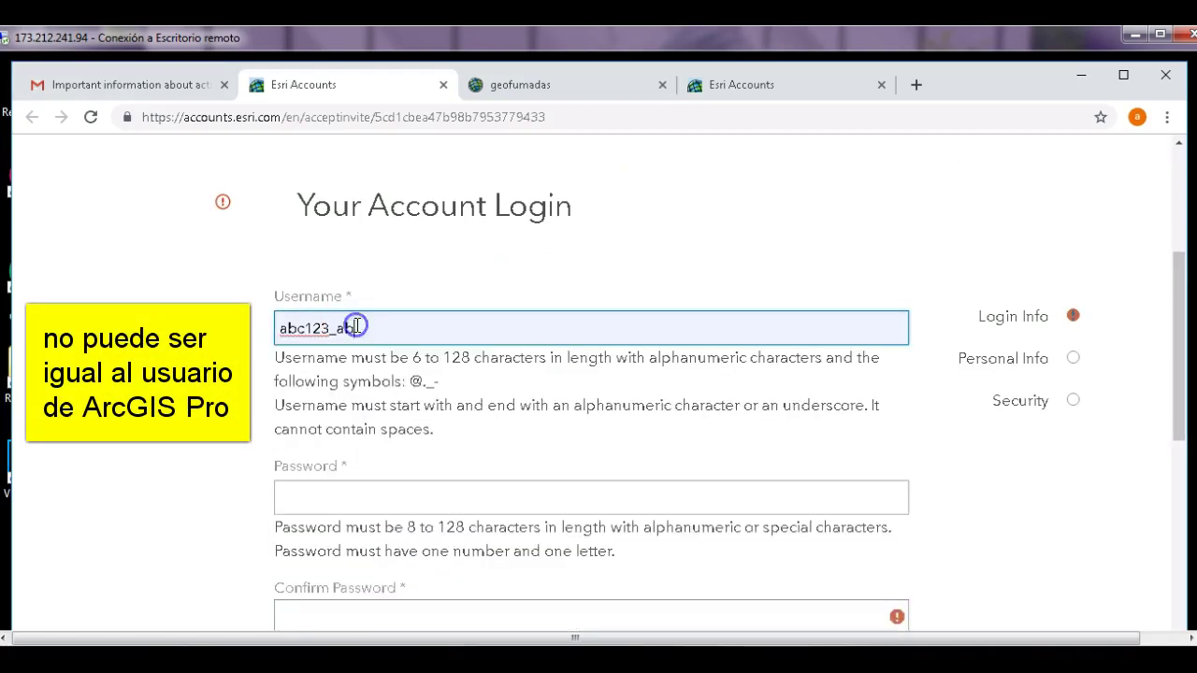
{"action": "left_click", "coordinate": [455, 357]}
{"action": "type", "text": "134"}
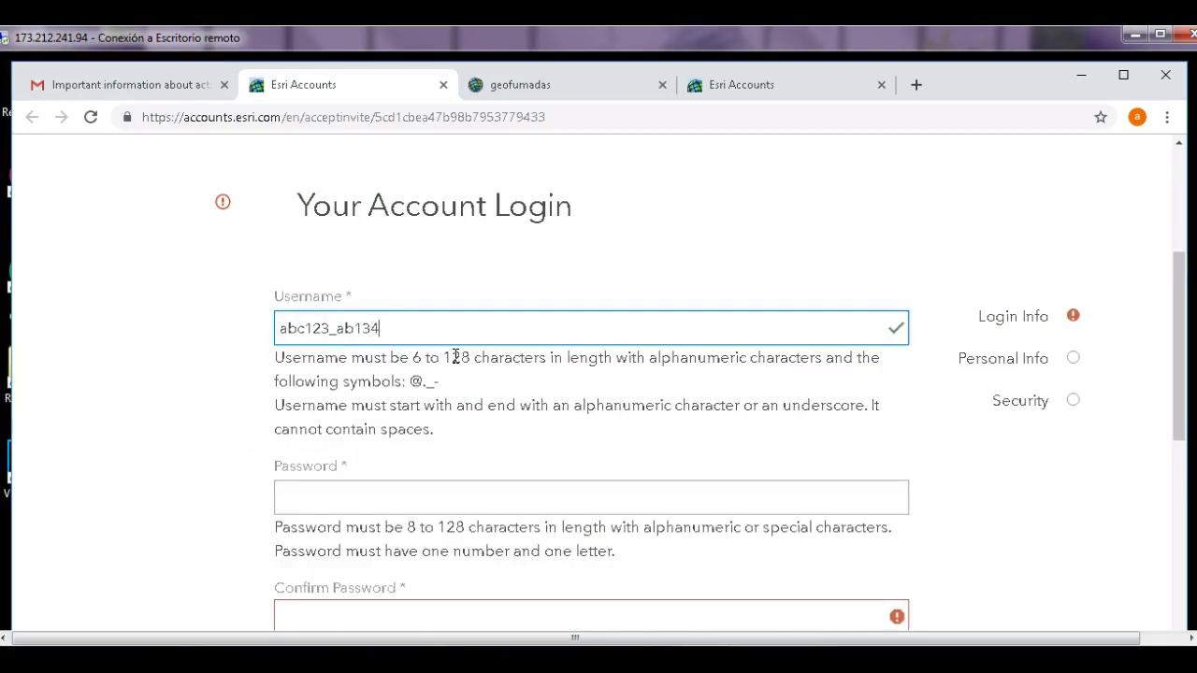
{"action": "key", "text": "Tab"}
{"action": "type", "text": "**********"}
{"action": "left_click", "coordinate": [490, 614]}
{"action": "type", "text": "**********"}
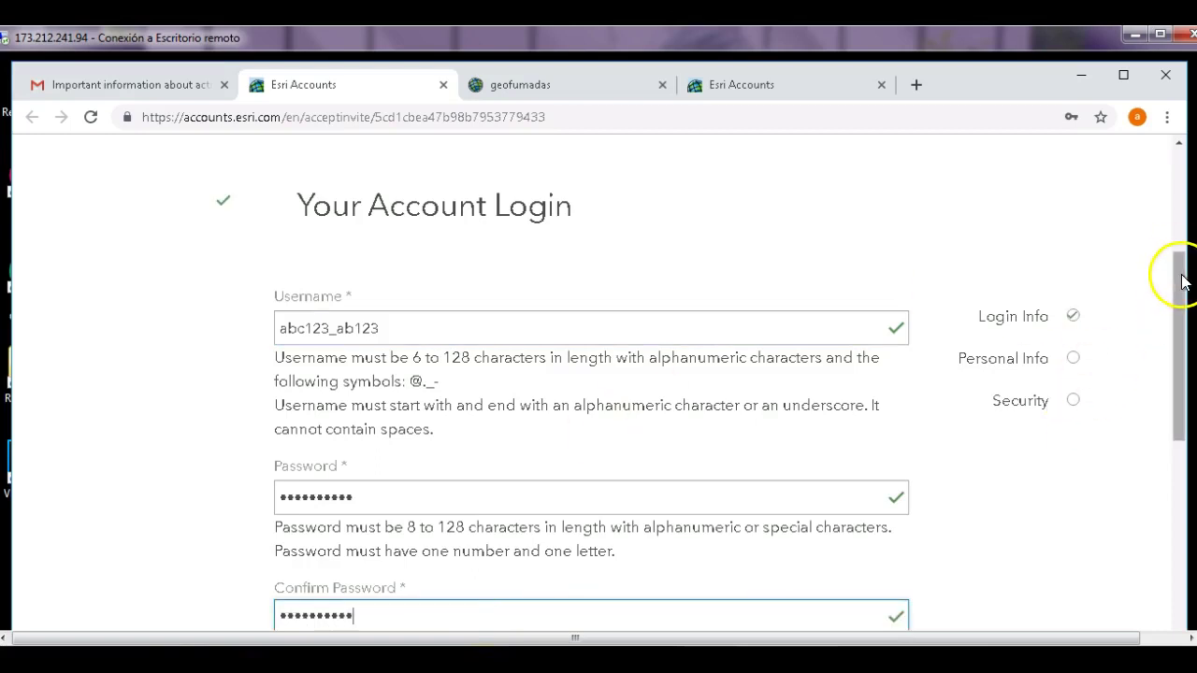
{"action": "left_click_drag", "start_coordinate": [1180, 283], "coordinate": [1175, 381]}
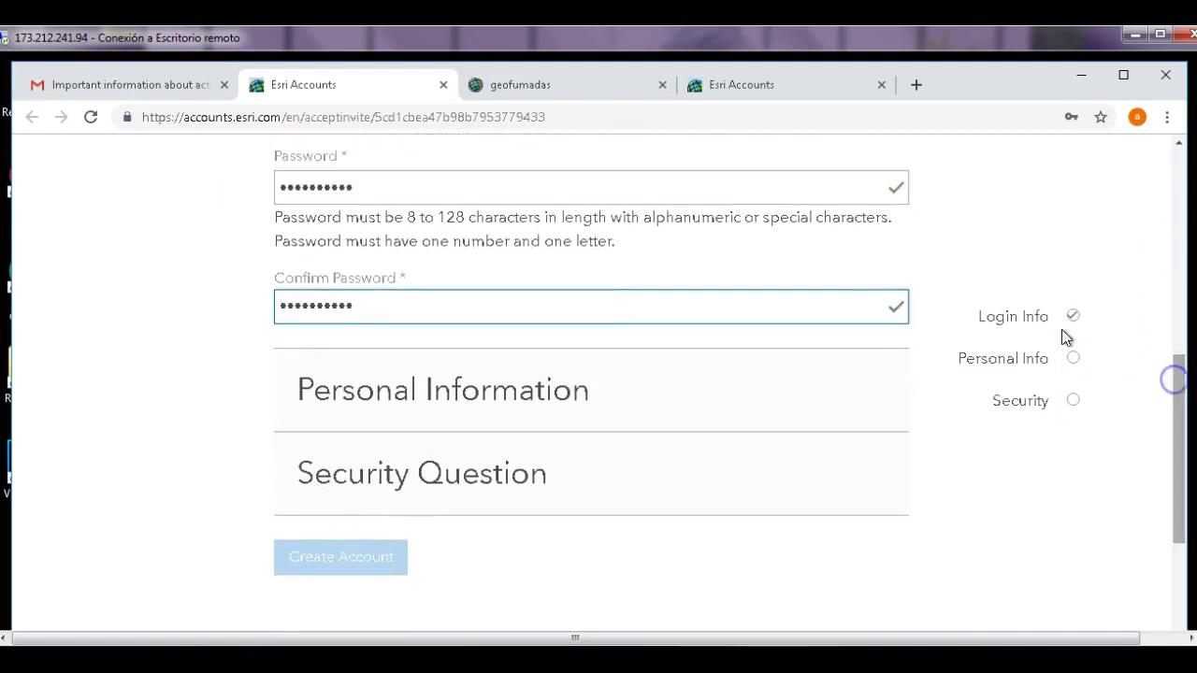
- Fill in the Personal Information section, including the phone number field
{"action": "left_click", "coordinate": [640, 416]}
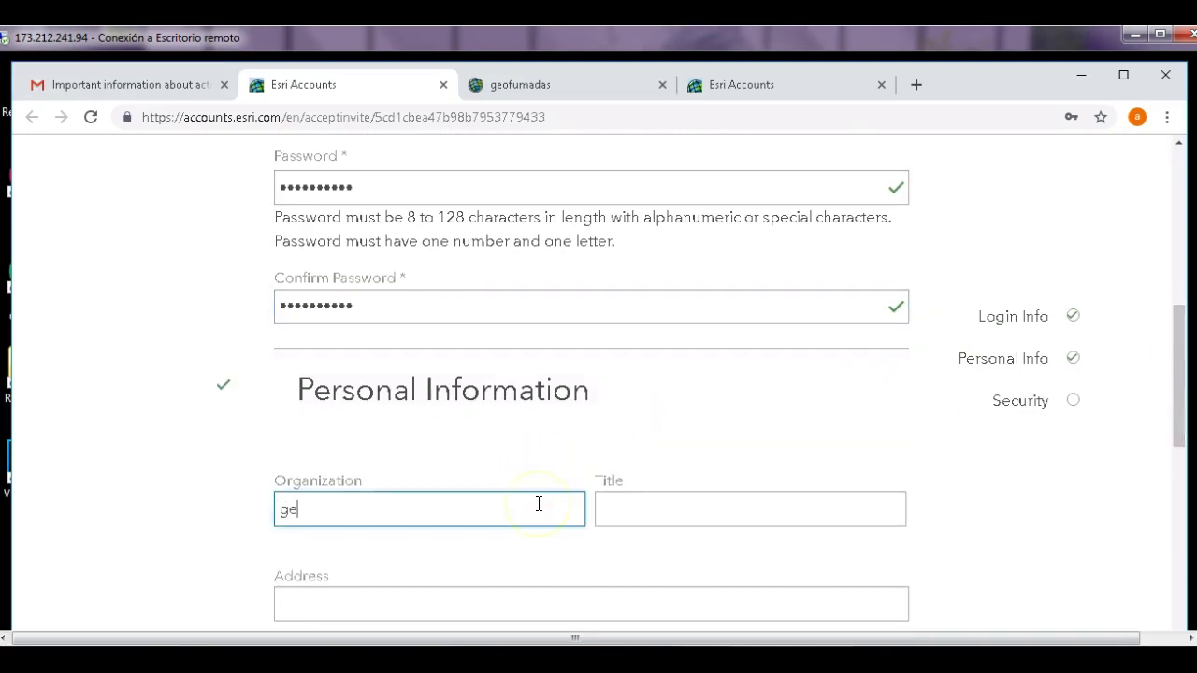
{"action": "type", "text": "geofumad"}
{"action": "left_click", "coordinate": [530, 369]}
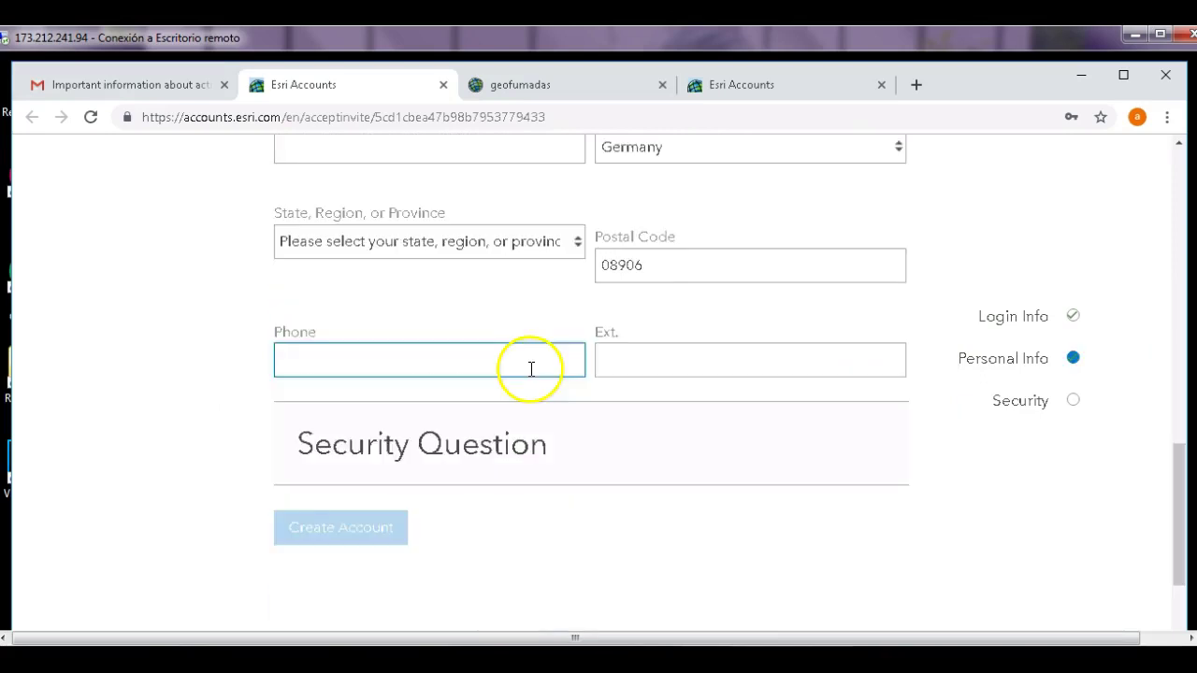
- Choose 'What city were you born in?' as security question, enter the answer, and create the account
{"action": "left_click", "coordinate": [500, 461]}
{"action": "left_click", "coordinate": [569, 563]}
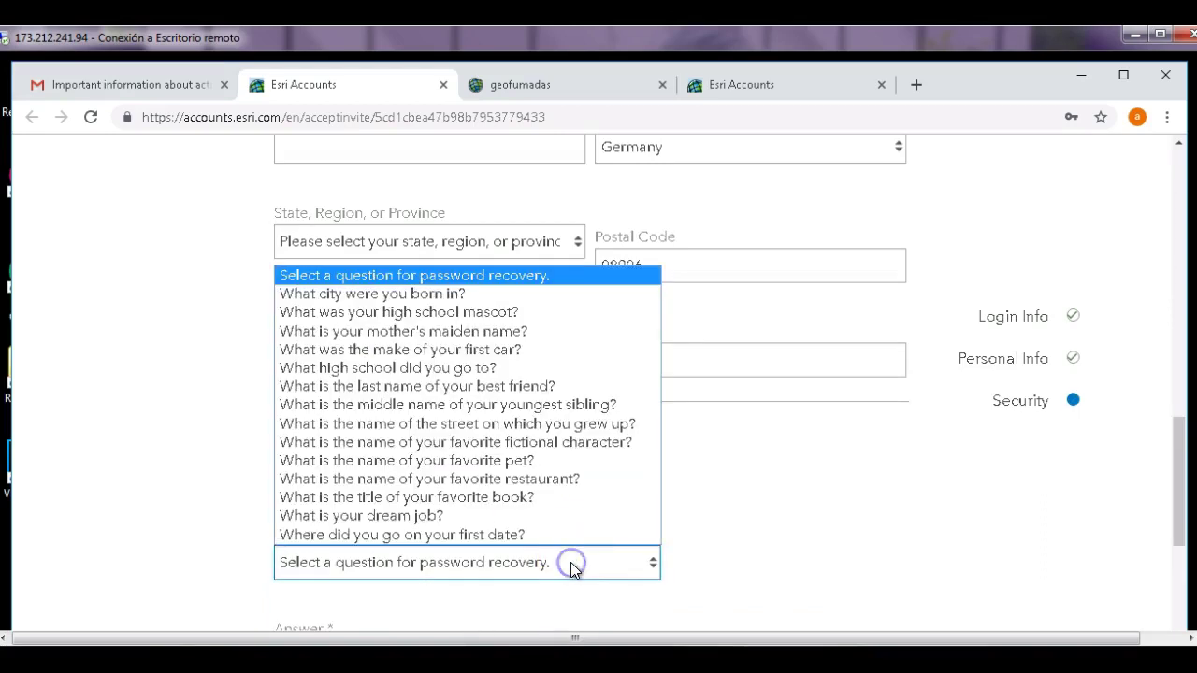
{"action": "left_click", "coordinate": [575, 292]}
{"action": "left_click_drag", "start_coordinate": [1180, 454], "coordinate": [1179, 538]}
{"action": "left_click", "coordinate": [688, 276]}
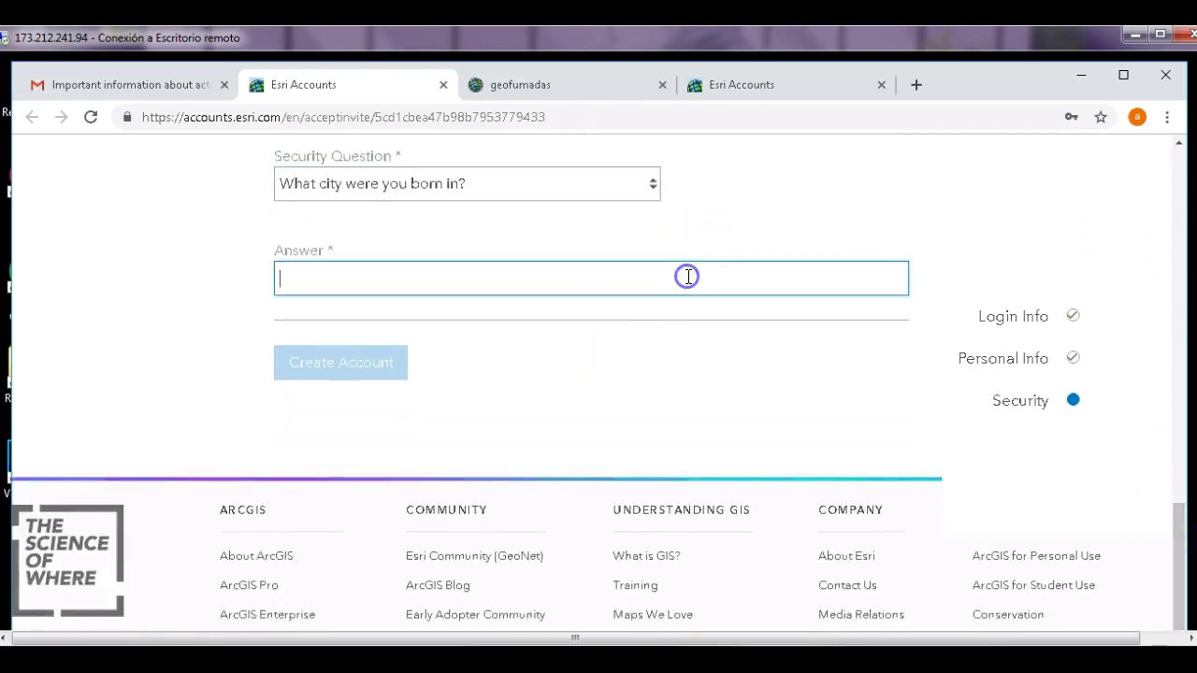
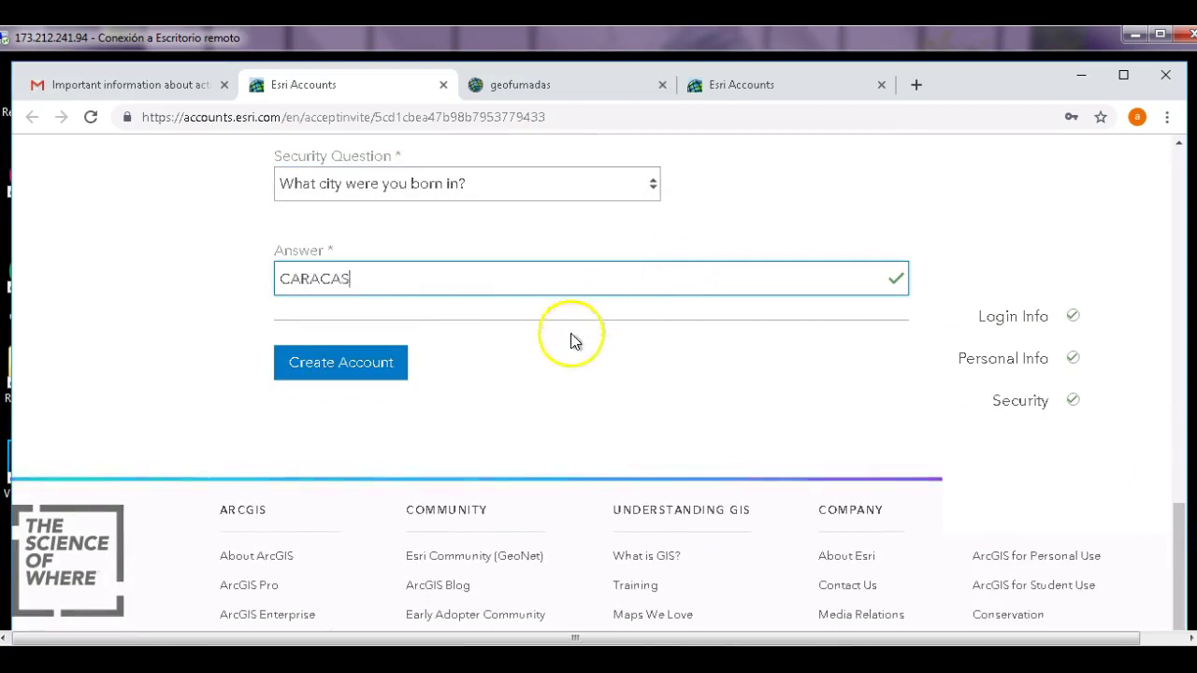
{"action": "left_click", "coordinate": [379, 370]}
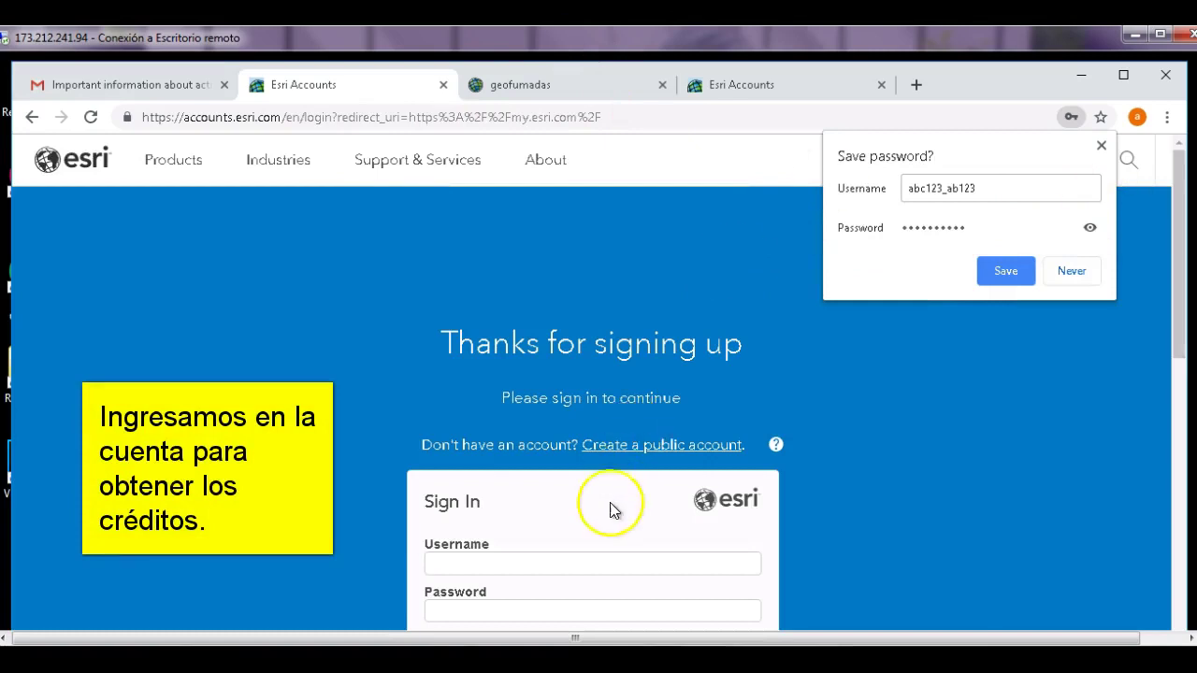
- Sign in with the new account's username and password, then open the Esri Products list
{"action": "left_click", "coordinate": [604, 559]}
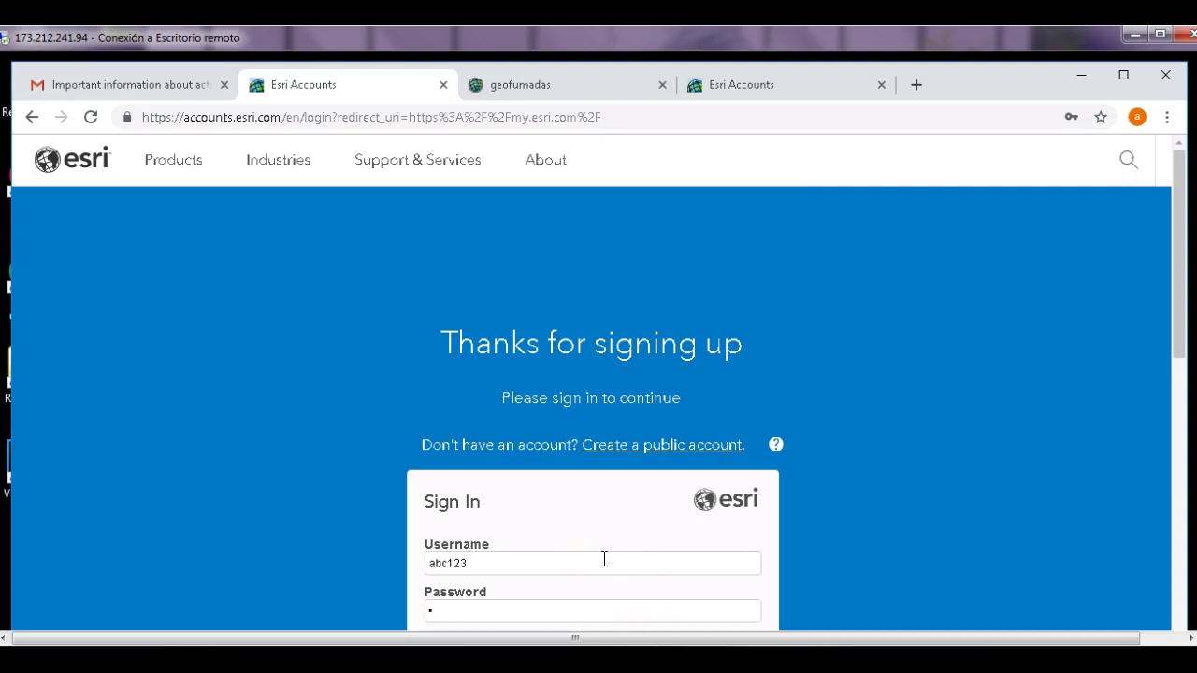
{"action": "key", "text": "Return"}
{"action": "left_click", "coordinate": [485, 395]}
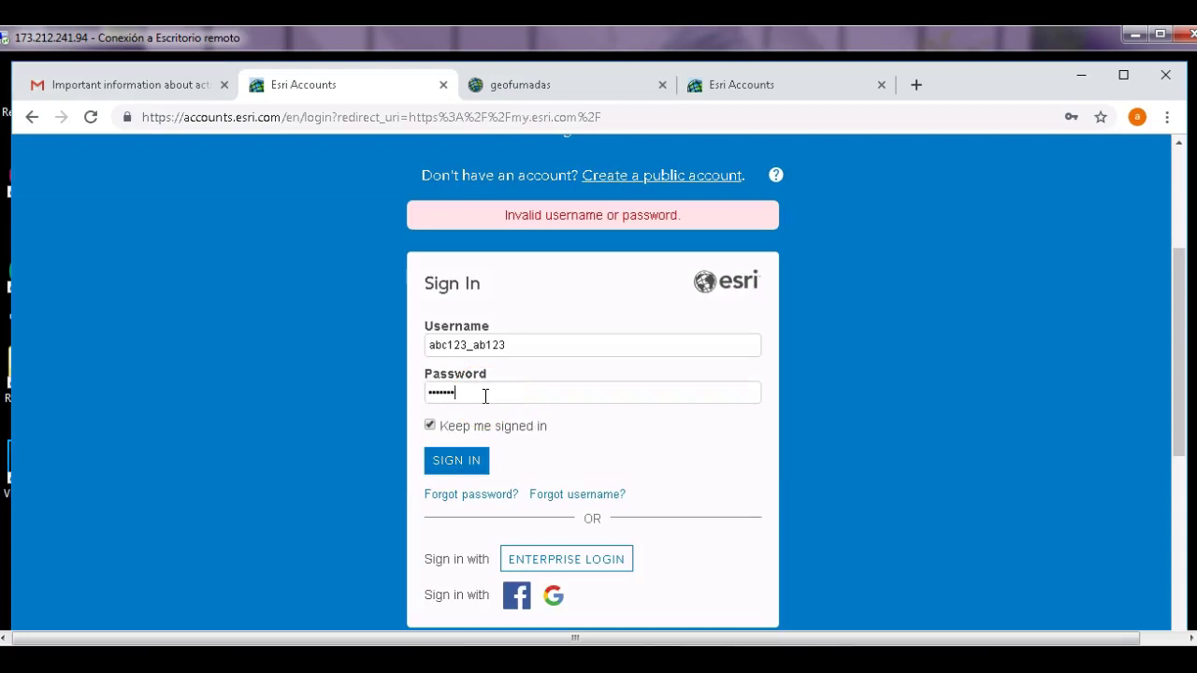
{"action": "left_click", "coordinate": [480, 458]}
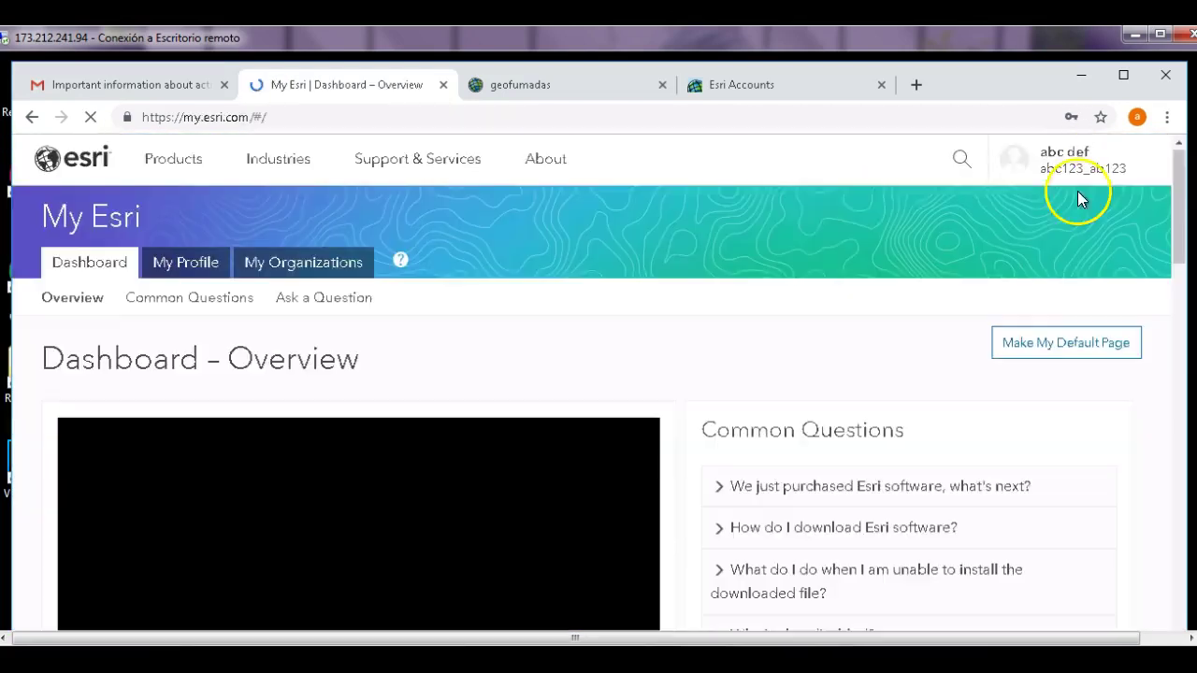
{"action": "left_click", "coordinate": [183, 161]}
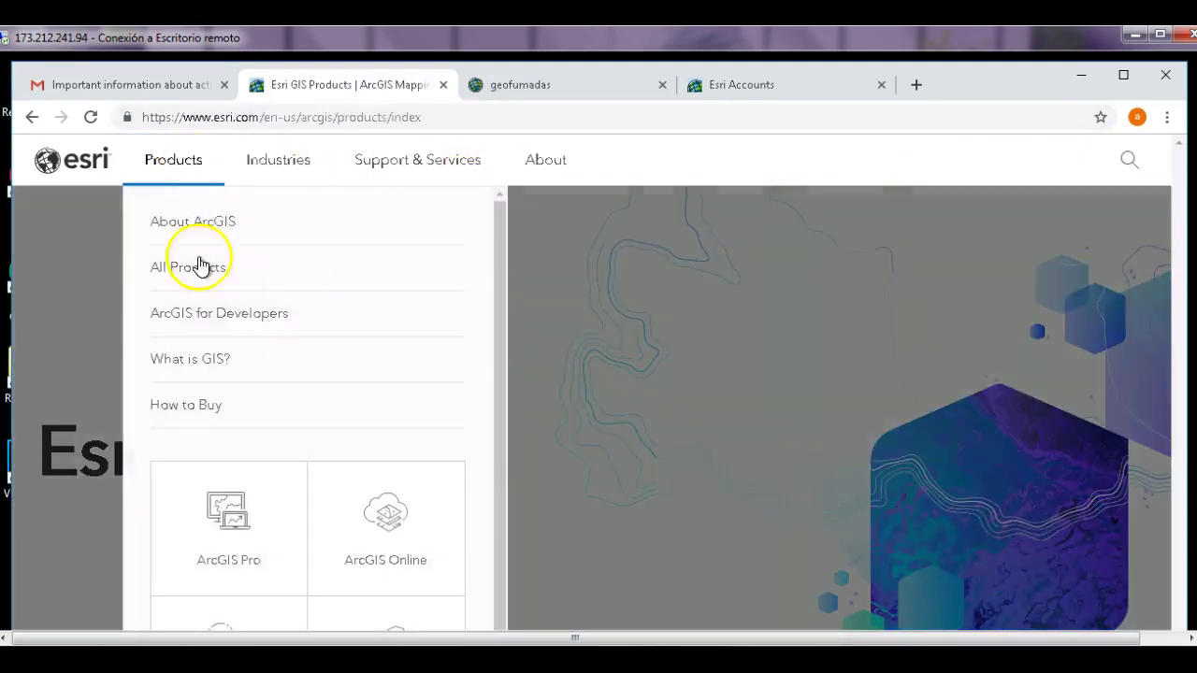
- From the ArcGIS Pro product page, reach Descargas de prueba and download ArcGIS Pro in Español
{"action": "left_click", "coordinate": [234, 511]}
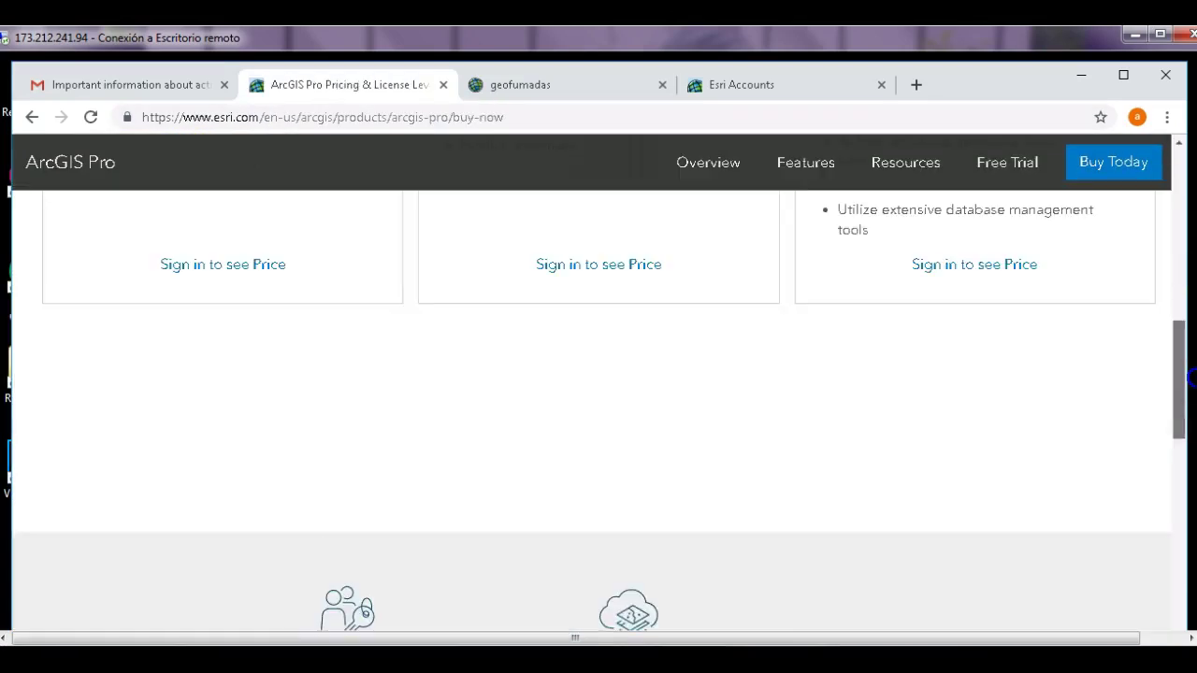
{"action": "scroll", "coordinate": [598, 374], "scroll_direction": "down", "scroll_amount": 3}
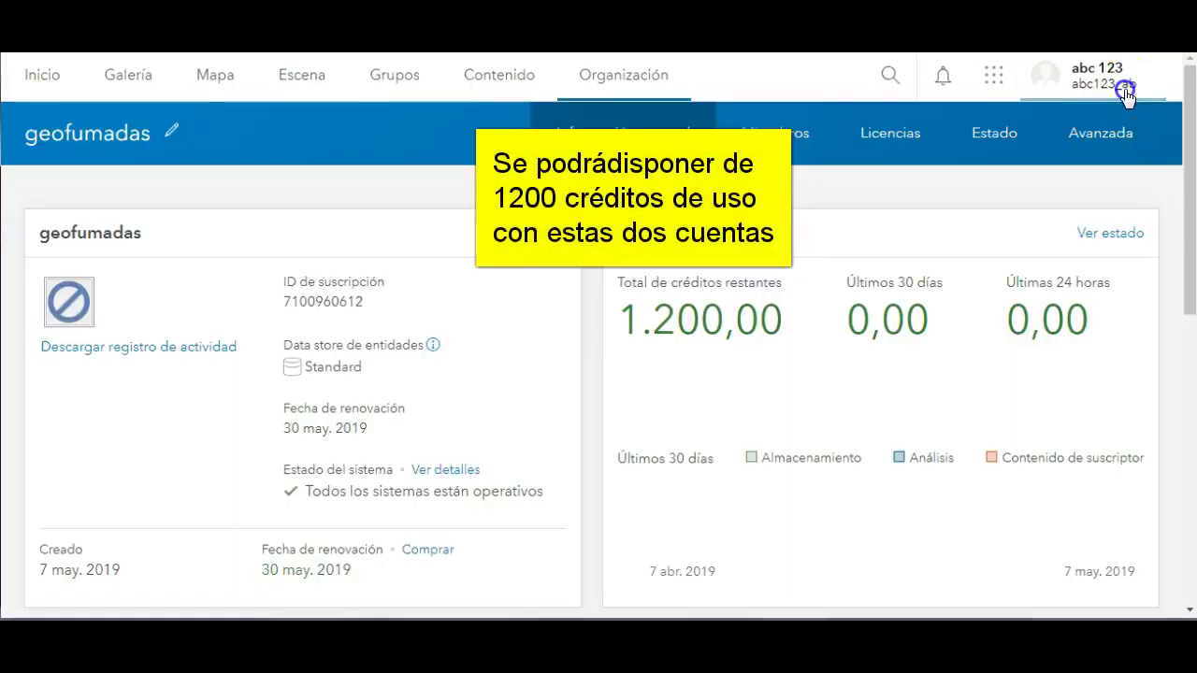
{"action": "left_click", "coordinate": [1122, 89]}
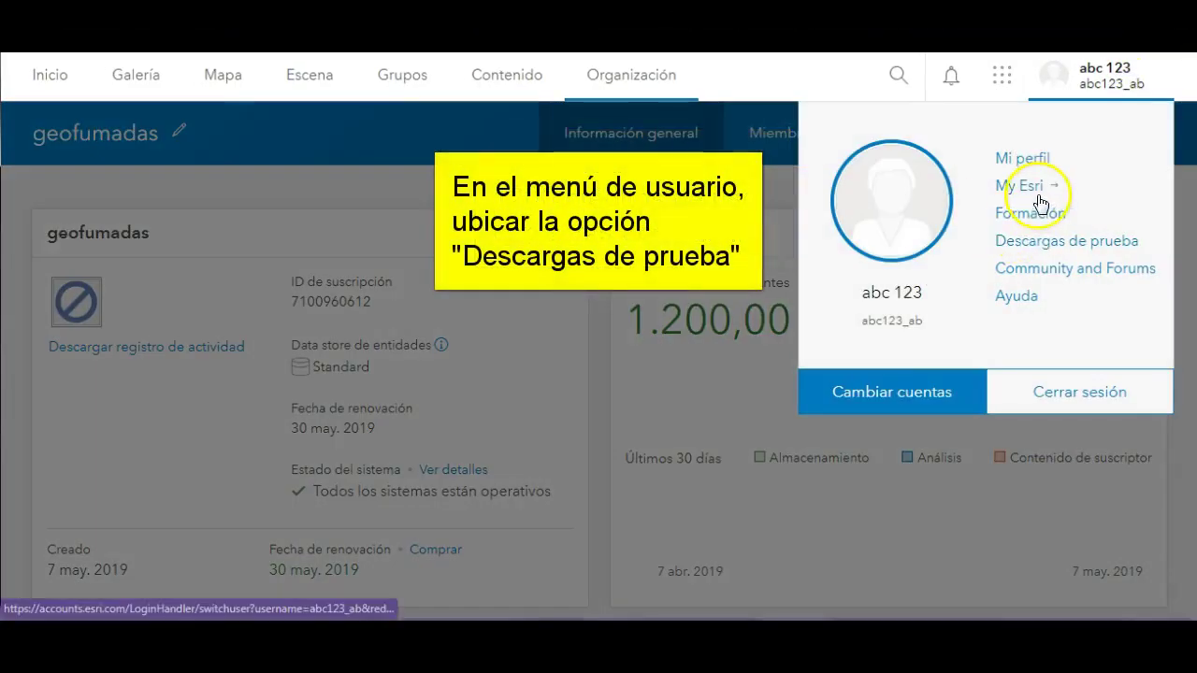
{"action": "left_click", "coordinate": [1038, 248]}
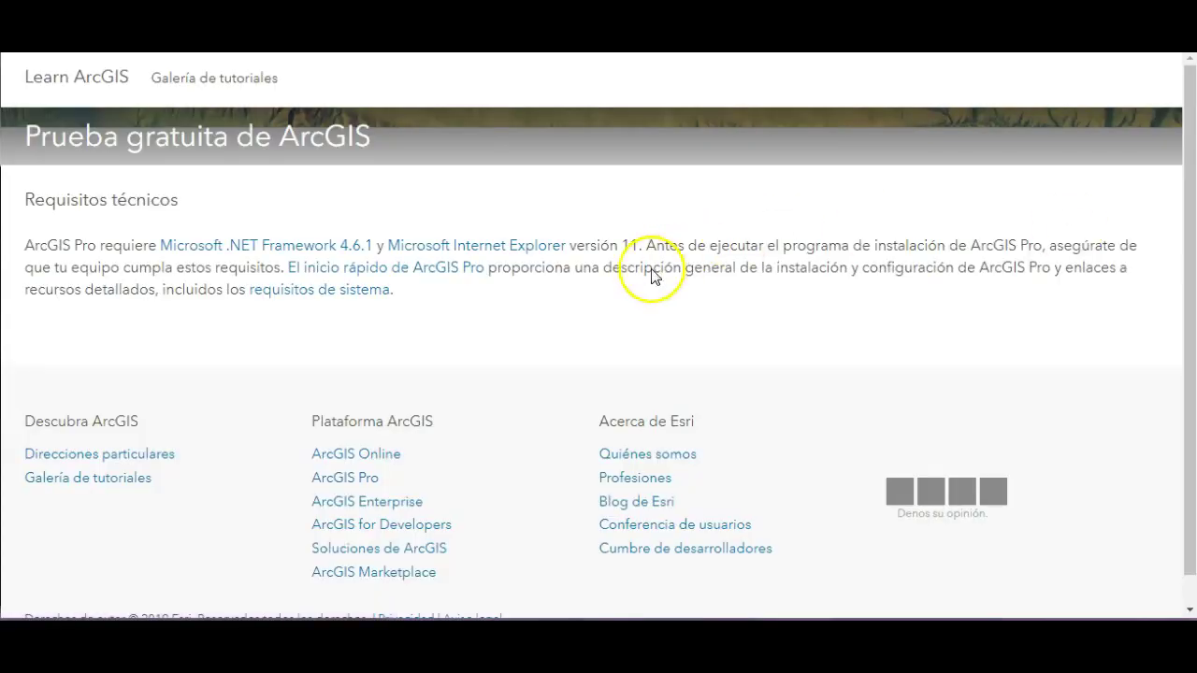
{"action": "scroll", "coordinate": [716, 307], "scroll_direction": "down", "scroll_amount": 5}
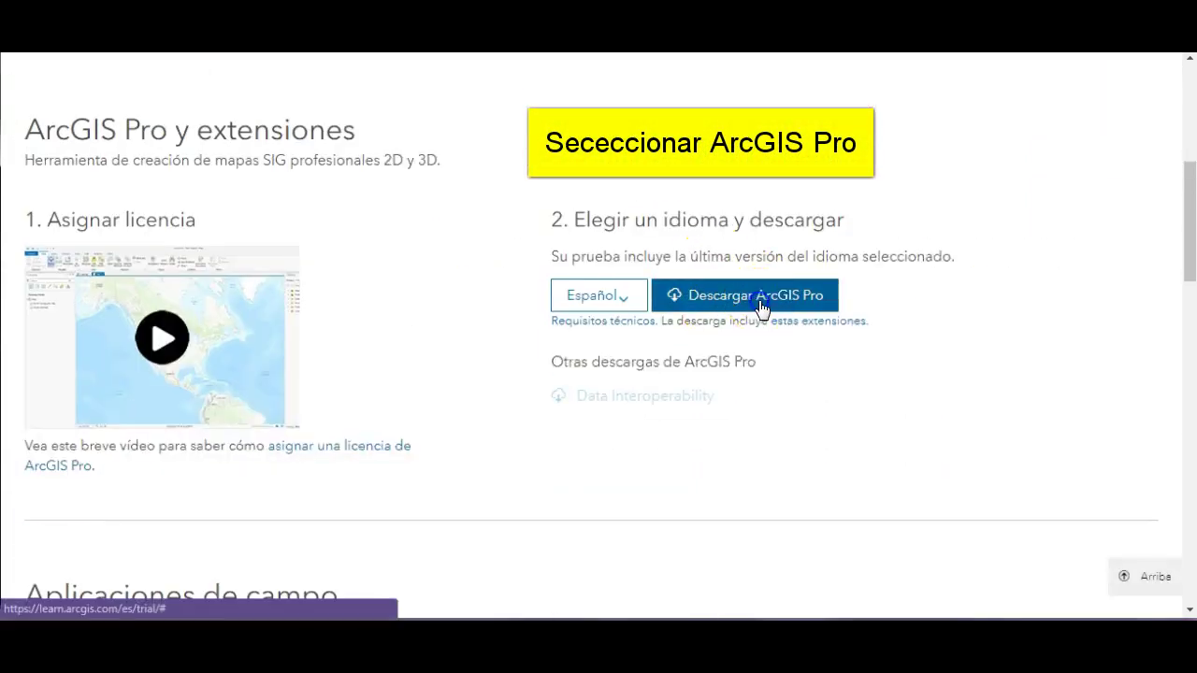
{"action": "left_click", "coordinate": [760, 306]}
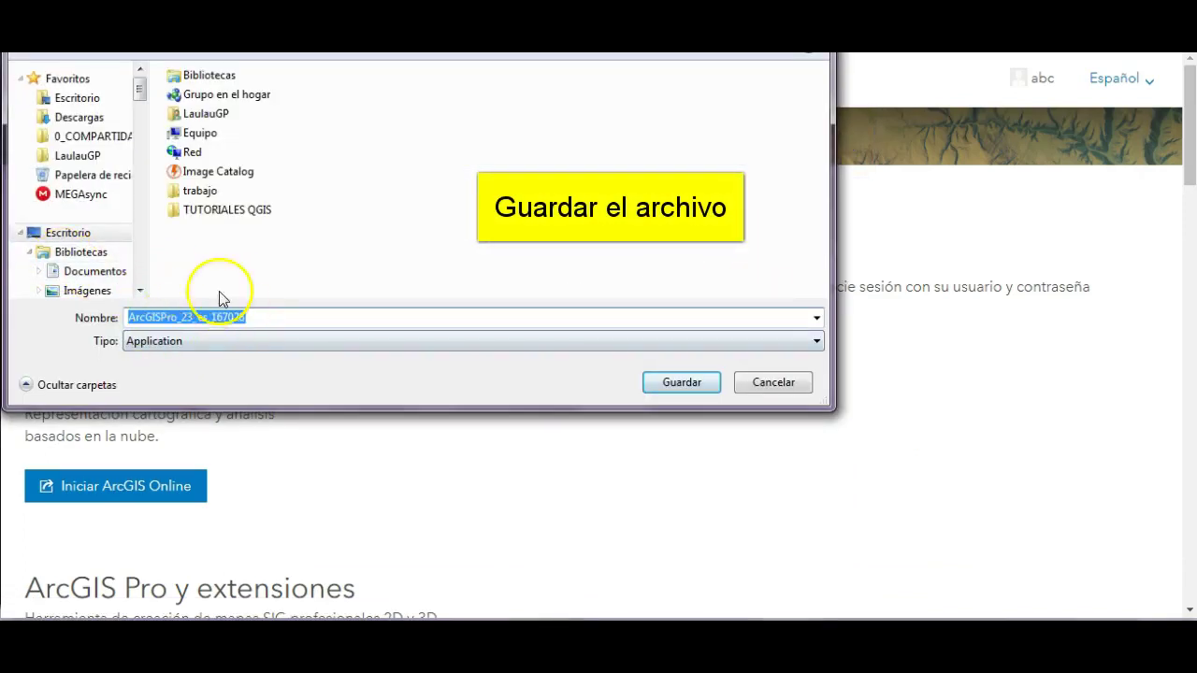
- Save the ArcGIS Pro installer with Guardar
{"action": "left_click", "coordinate": [680, 383]}
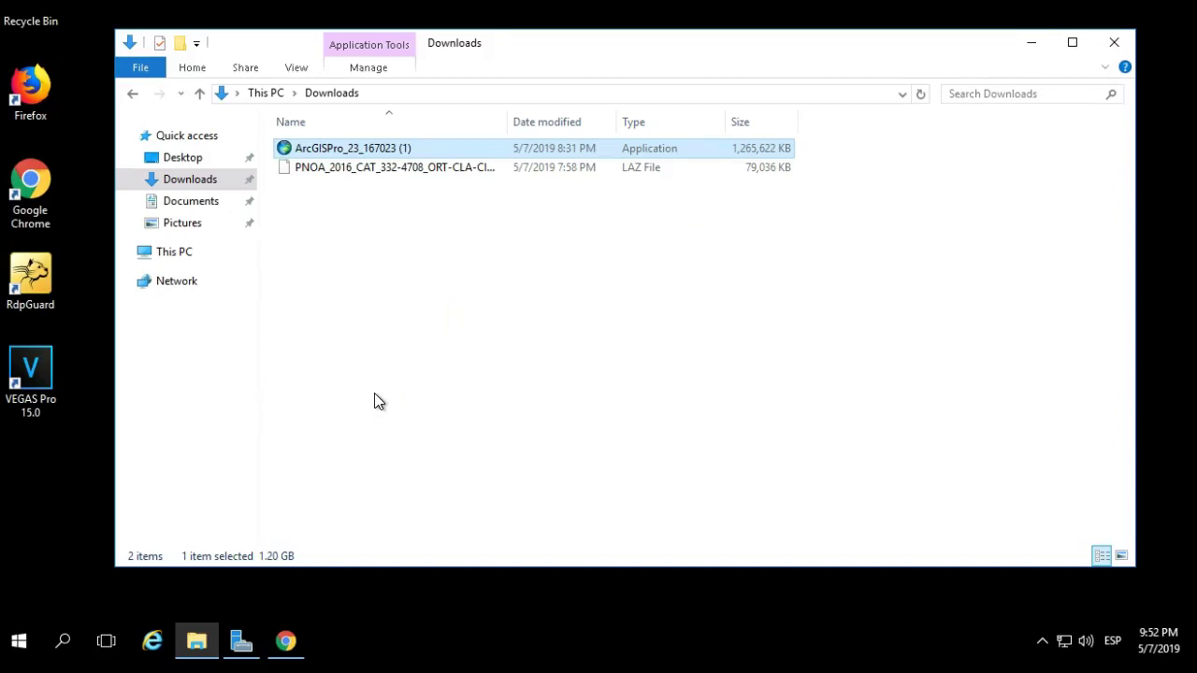
- Run the installer, extract it to Documents\ArcGIS Pro 2.3, launch setup, and close Downloads
{"action": "double_click", "coordinate": [471, 152]}
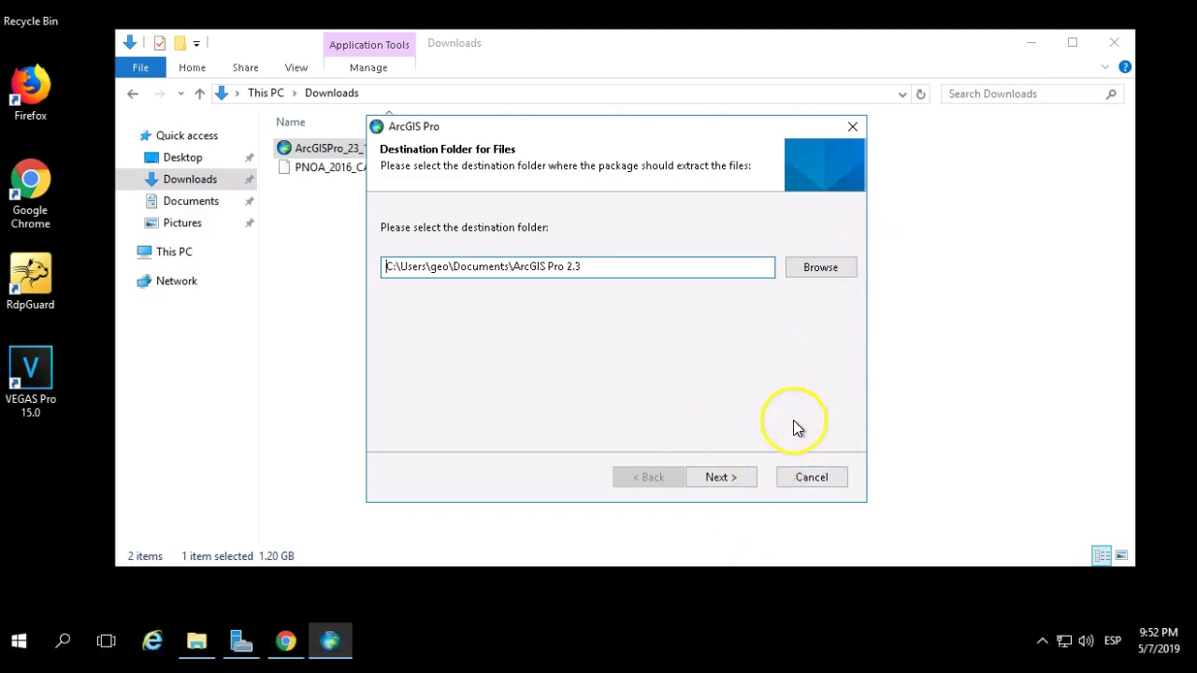
{"action": "left_click", "coordinate": [748, 481]}
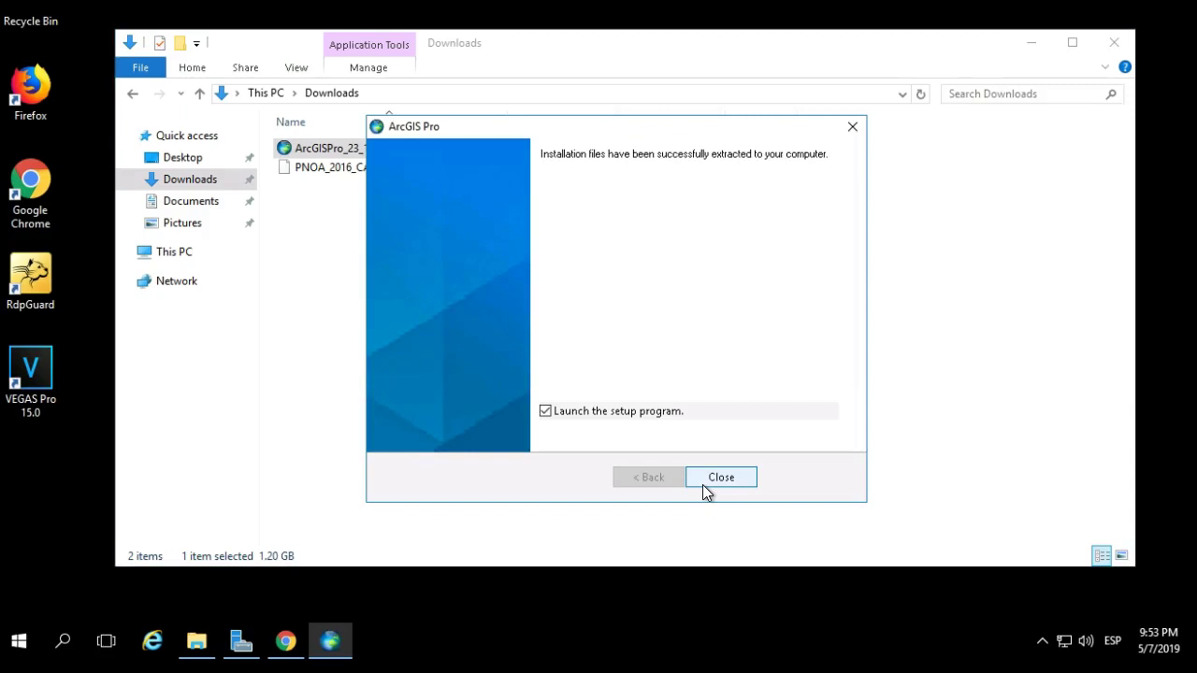
{"action": "left_click", "coordinate": [703, 482]}
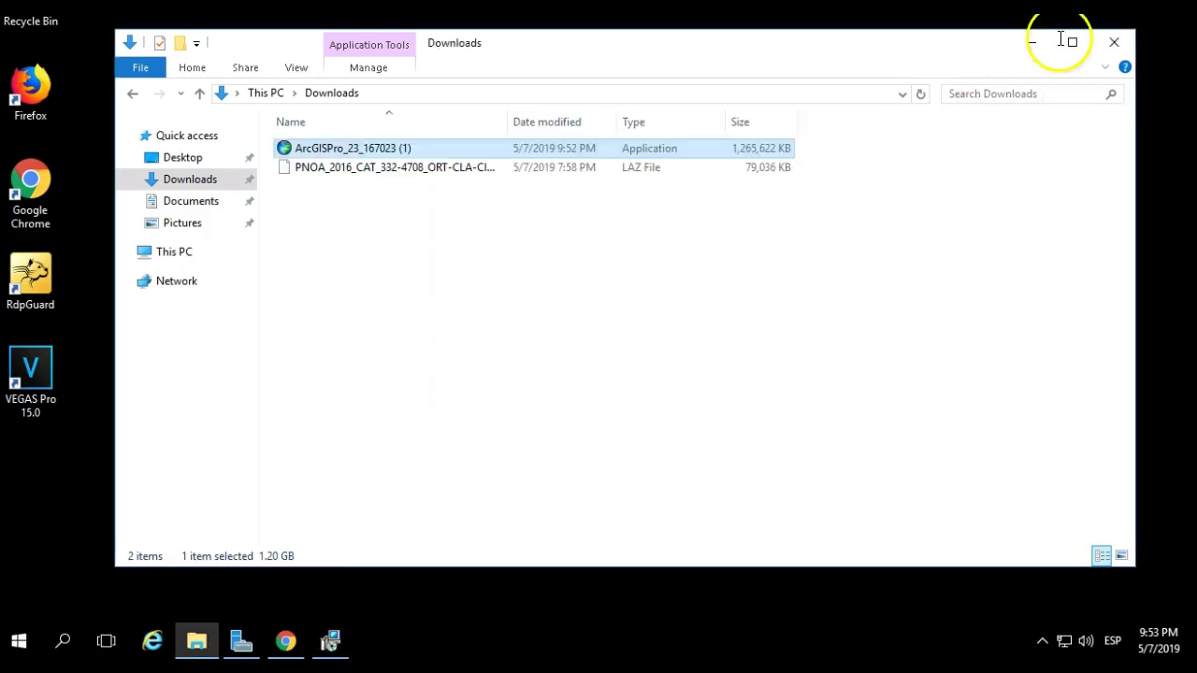
{"action": "left_click", "coordinate": [1114, 43]}
{"action": "left_click", "coordinate": [696, 396]}
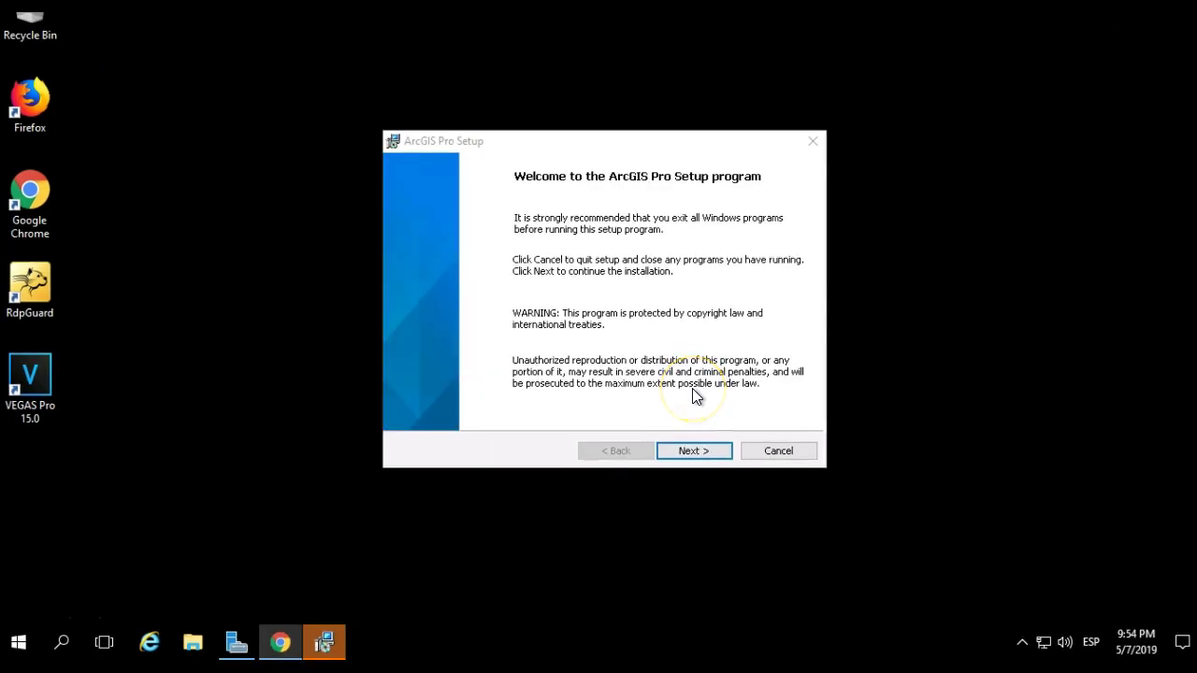
- Accept the agreement, install for all users in the default folder, and finish with Run ArcGIS Pro now
{"action": "left_click", "coordinate": [690, 452]}
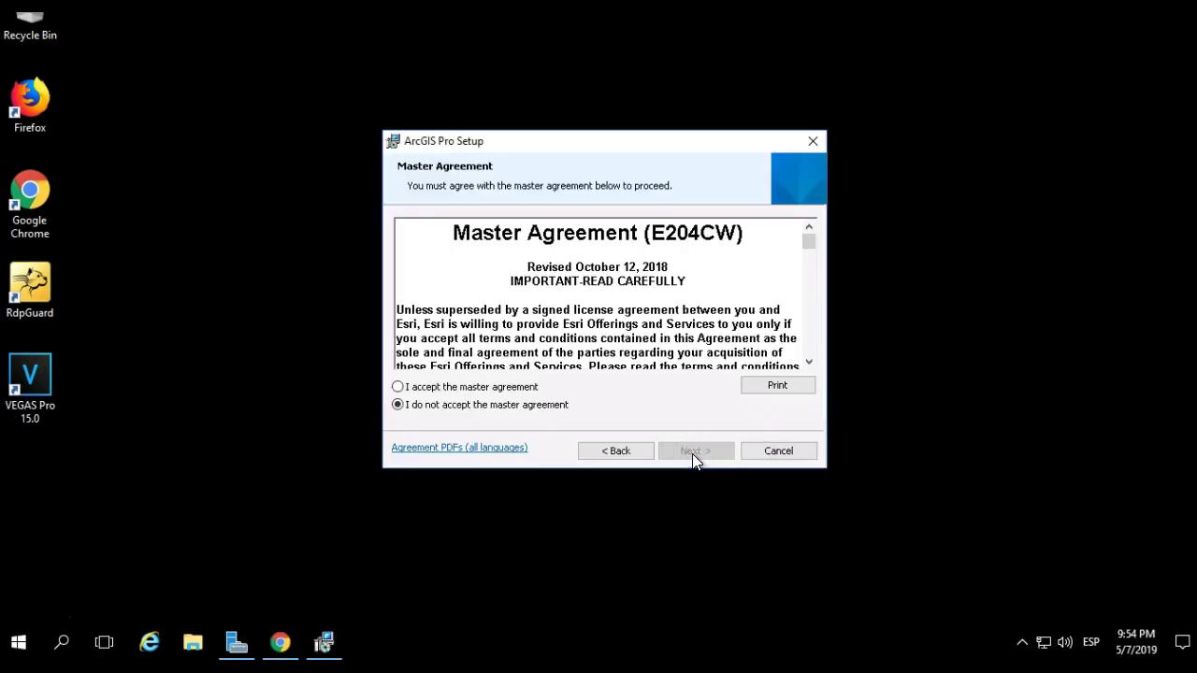
{"action": "left_click", "coordinate": [535, 389]}
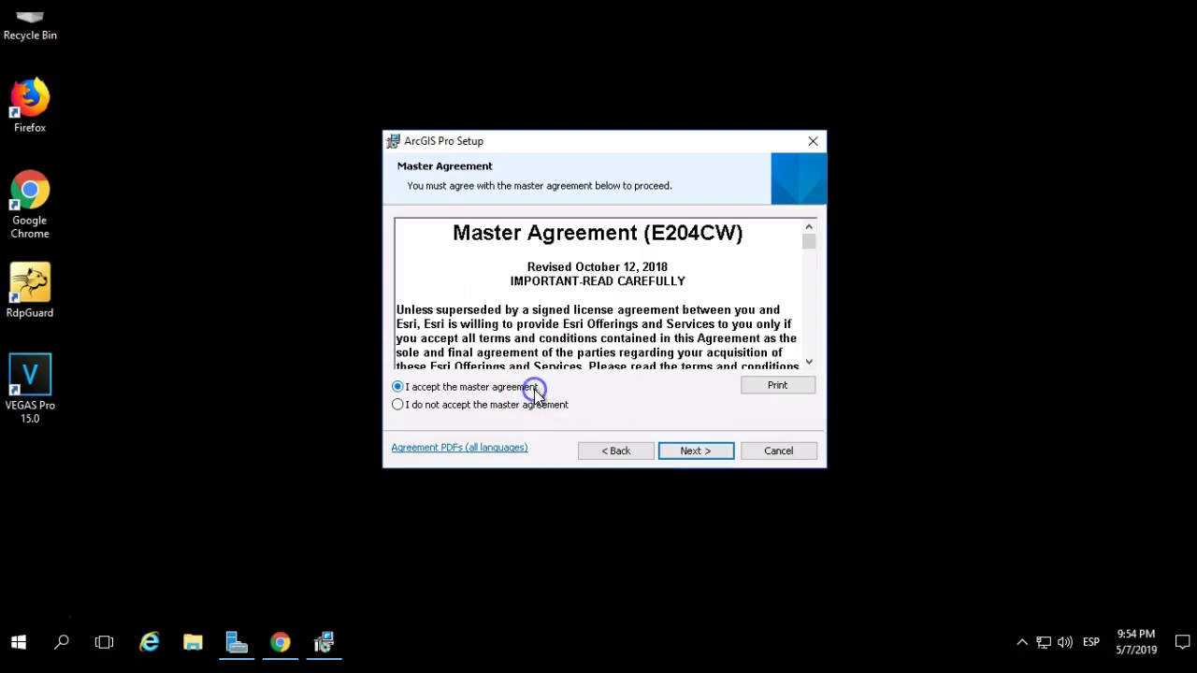
{"action": "left_click", "coordinate": [681, 450]}
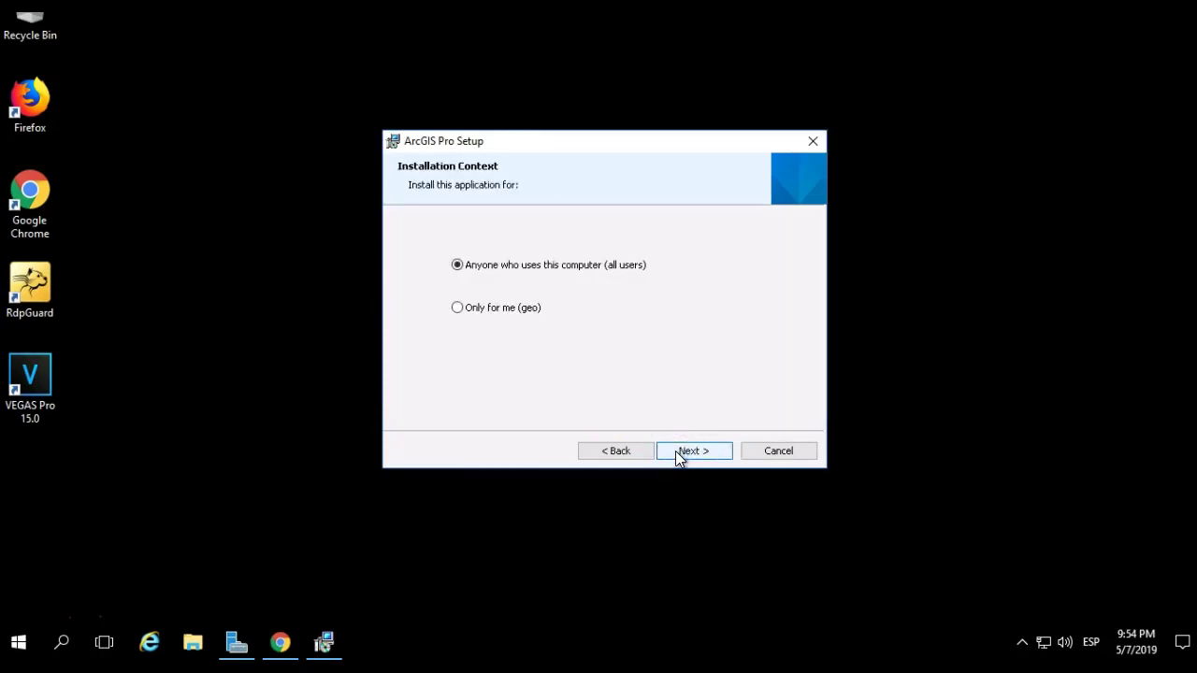
{"action": "left_click", "coordinate": [677, 452]}
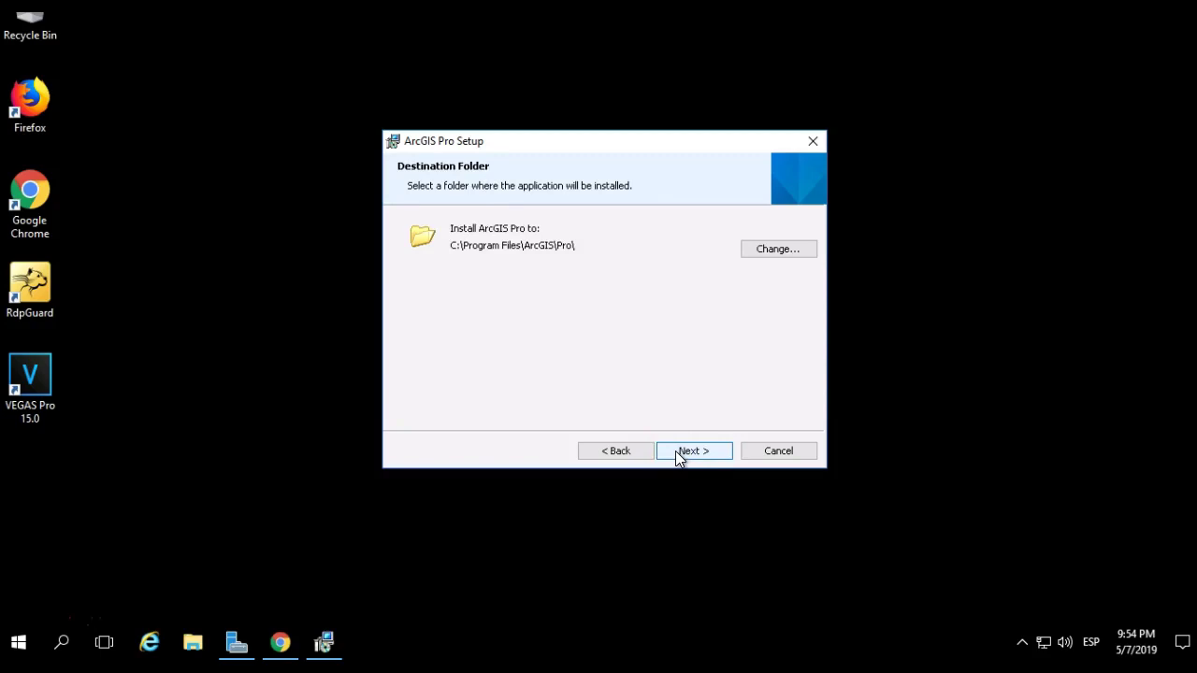
{"action": "left_click", "coordinate": [675, 450]}
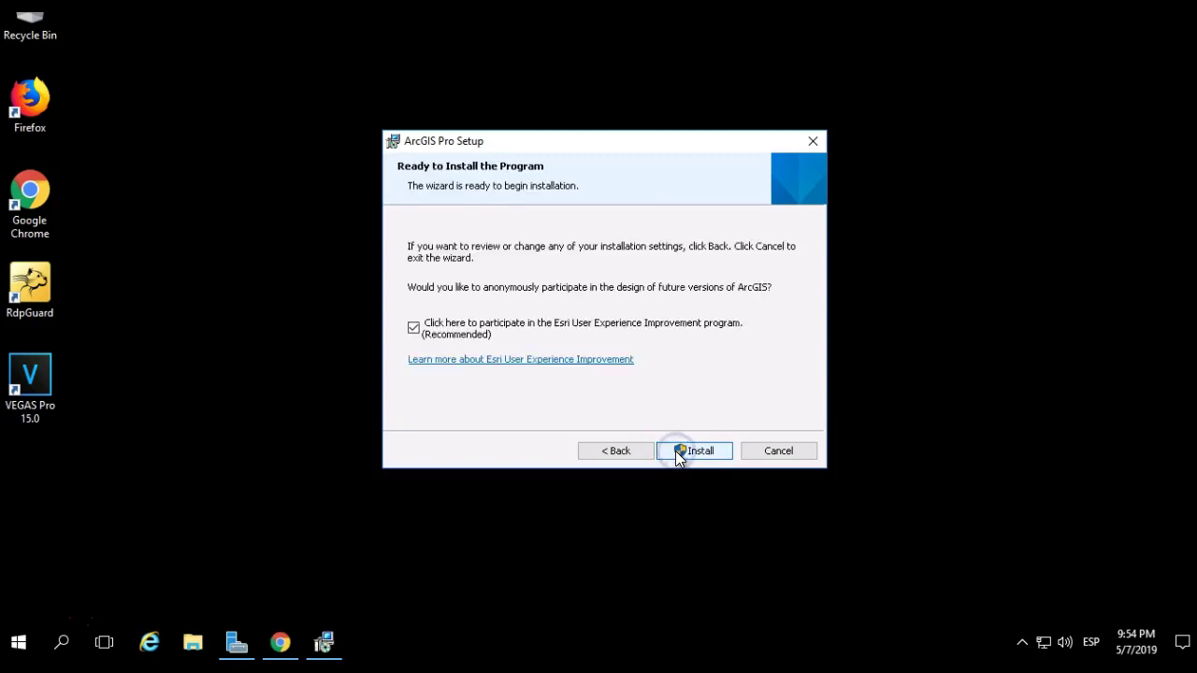
{"action": "left_click", "coordinate": [678, 453]}
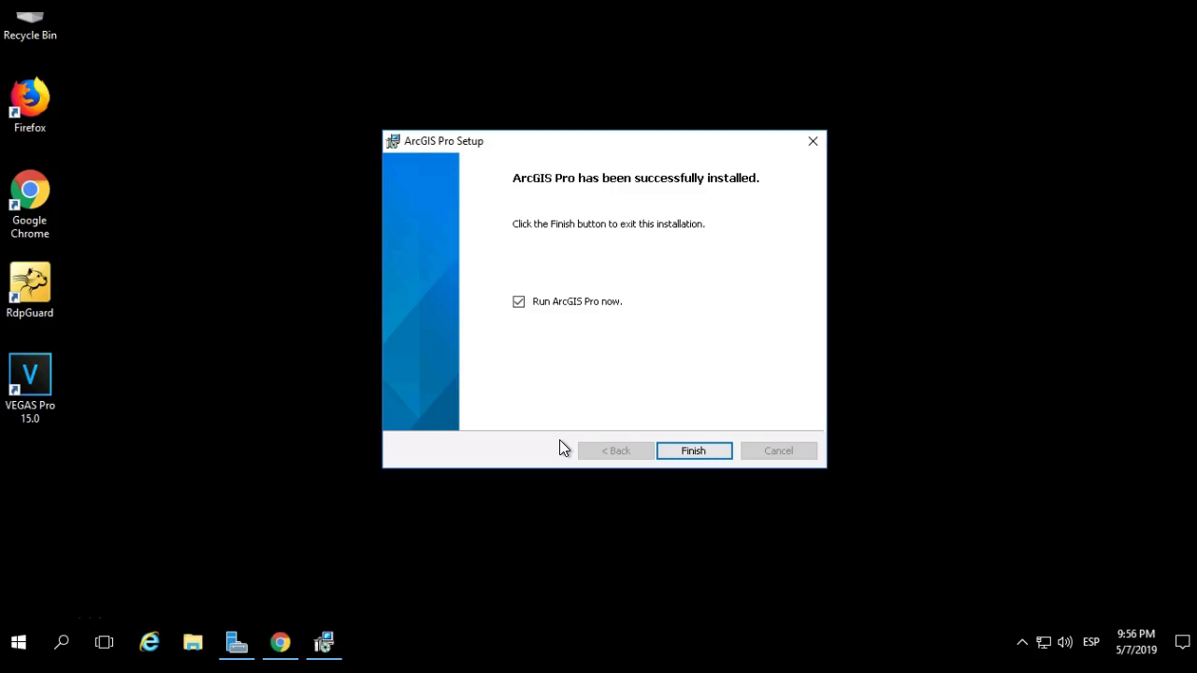
{"action": "left_click", "coordinate": [541, 453]}
{"action": "left_click", "coordinate": [693, 453]}
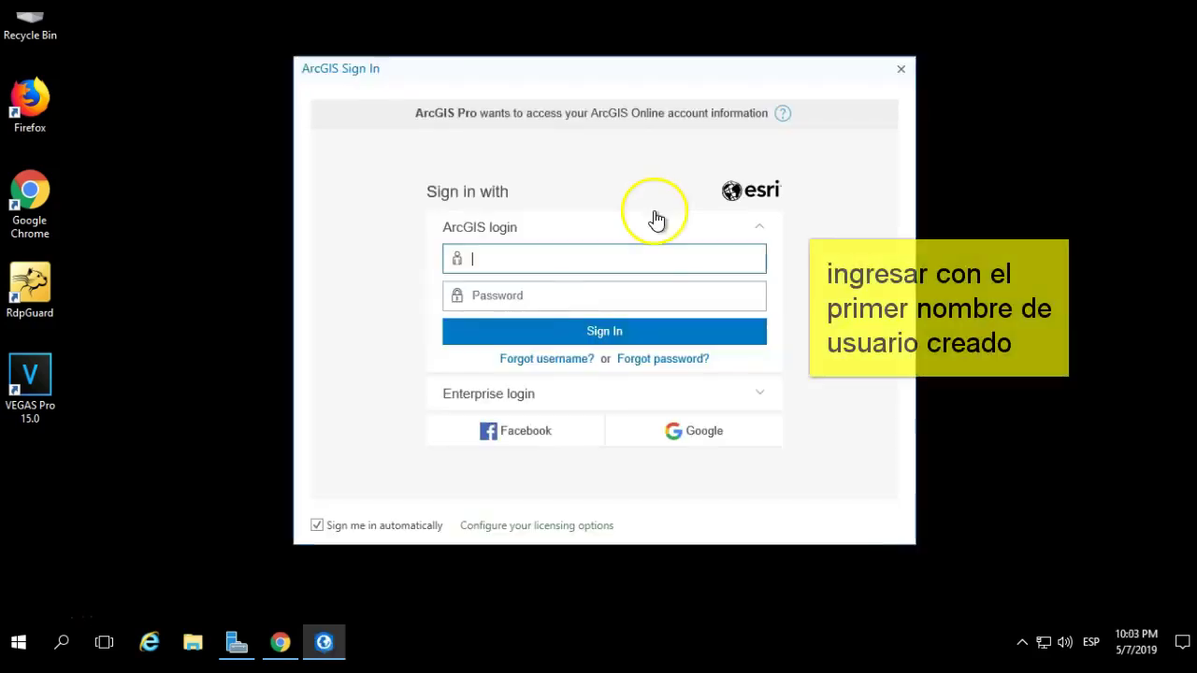
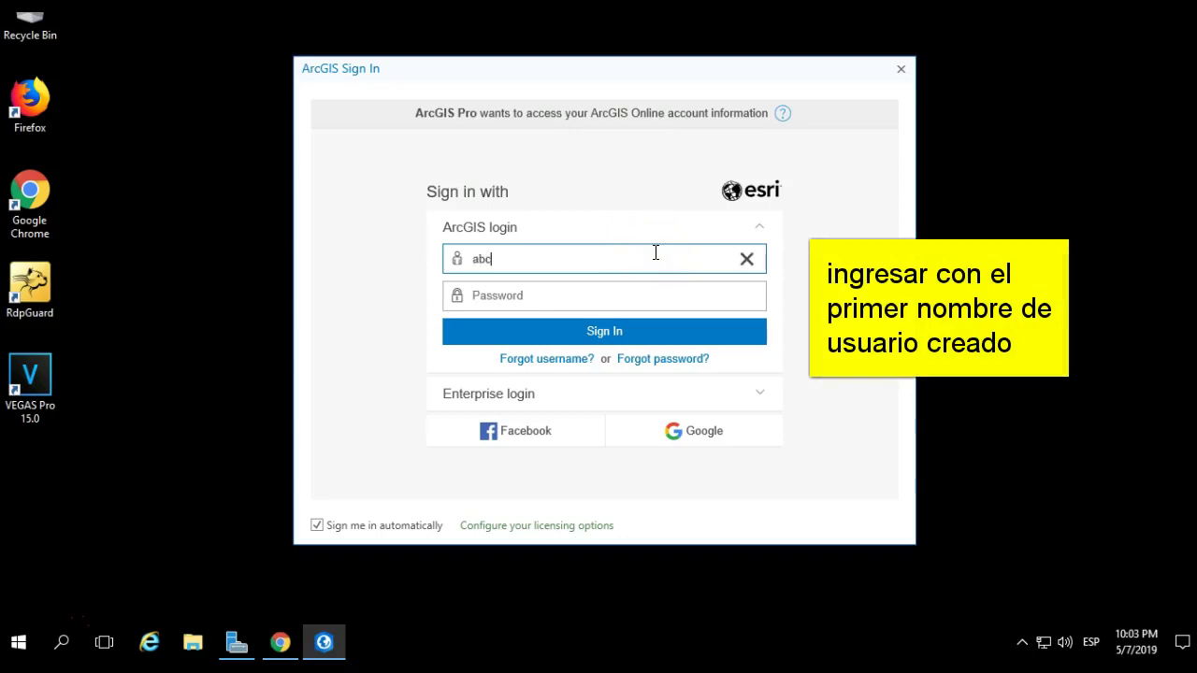
- Enter the first account's username and password in the ArcGIS Sign In dialog
{"action": "left_click", "coordinate": [660, 278]}
{"action": "left_click", "coordinate": [664, 293]}
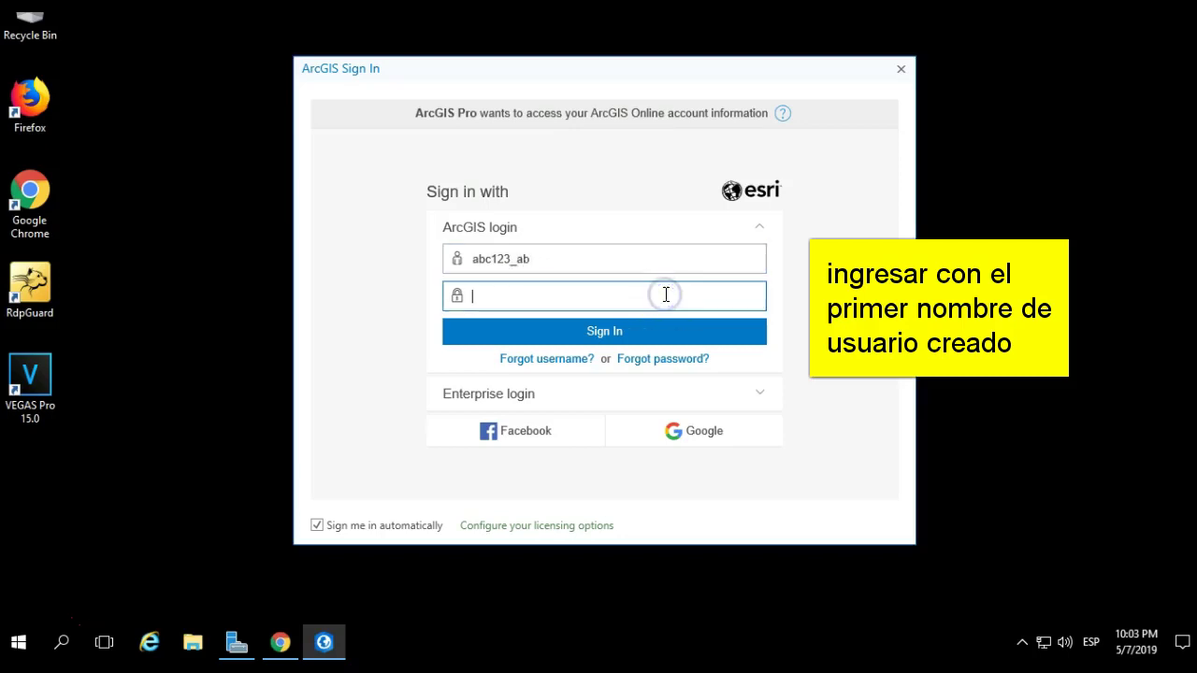
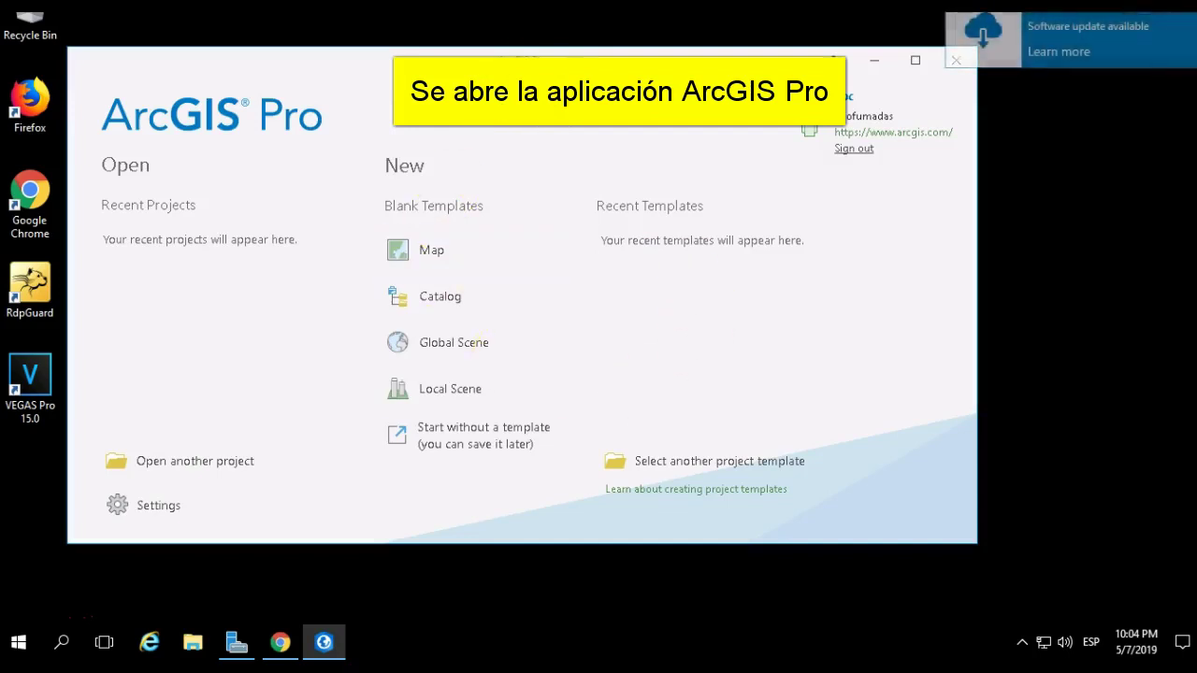
- Maximize the start window and create a blank Map project named MyProject in the default Projects folder
{"action": "left_click", "coordinate": [914, 62]}
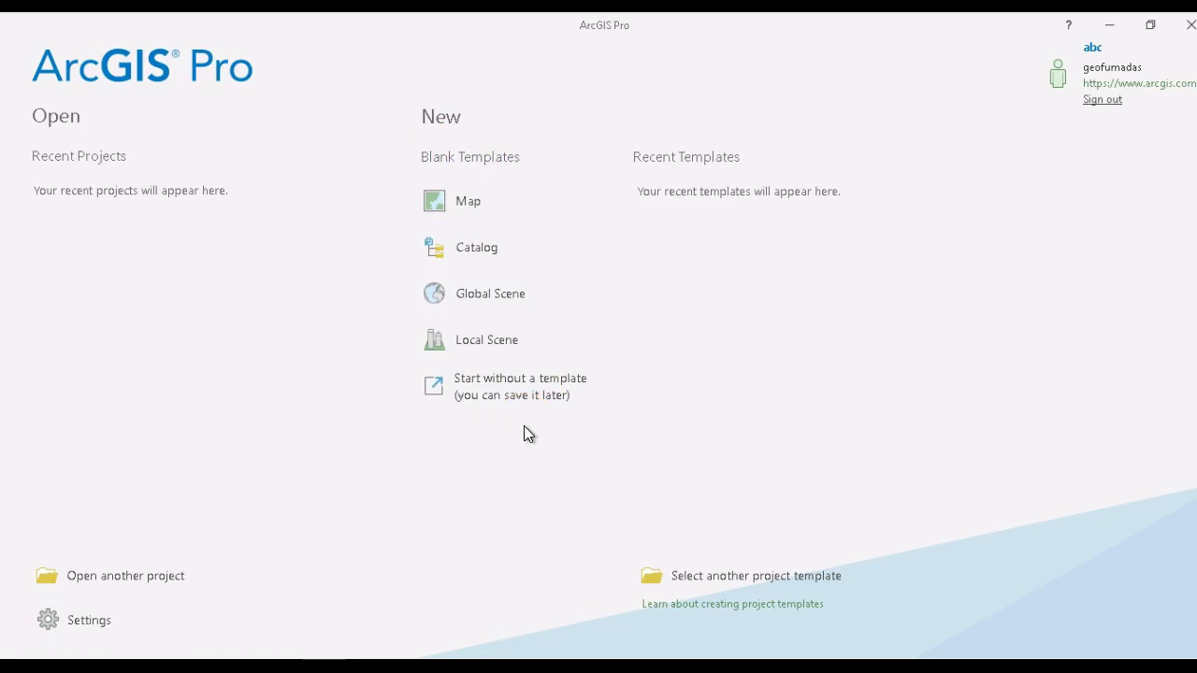
{"action": "left_click", "coordinate": [473, 200]}
{"action": "left_click", "coordinate": [720, 400]}
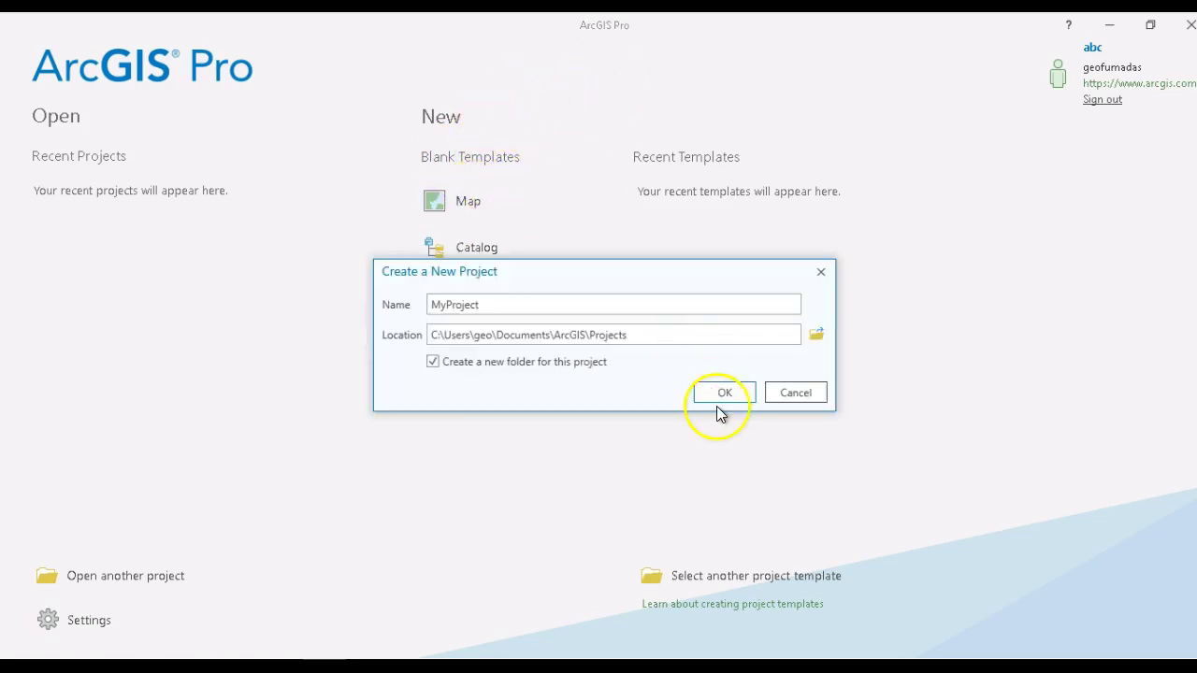
{"action": "left_click", "coordinate": [730, 397]}
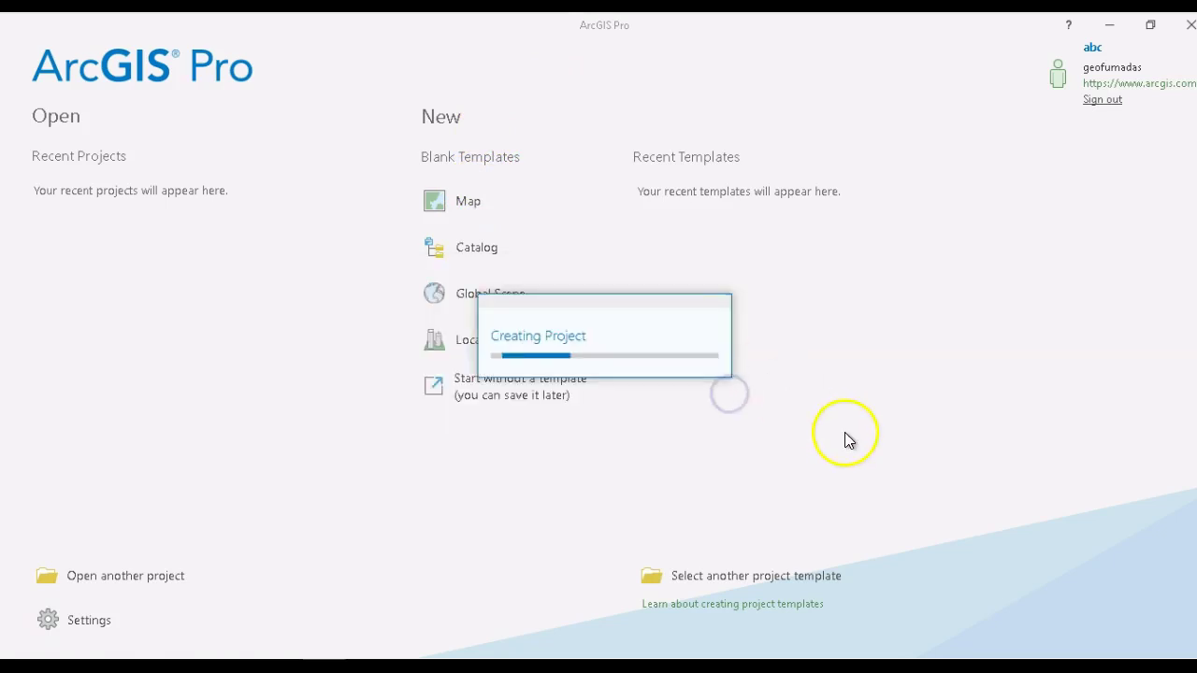